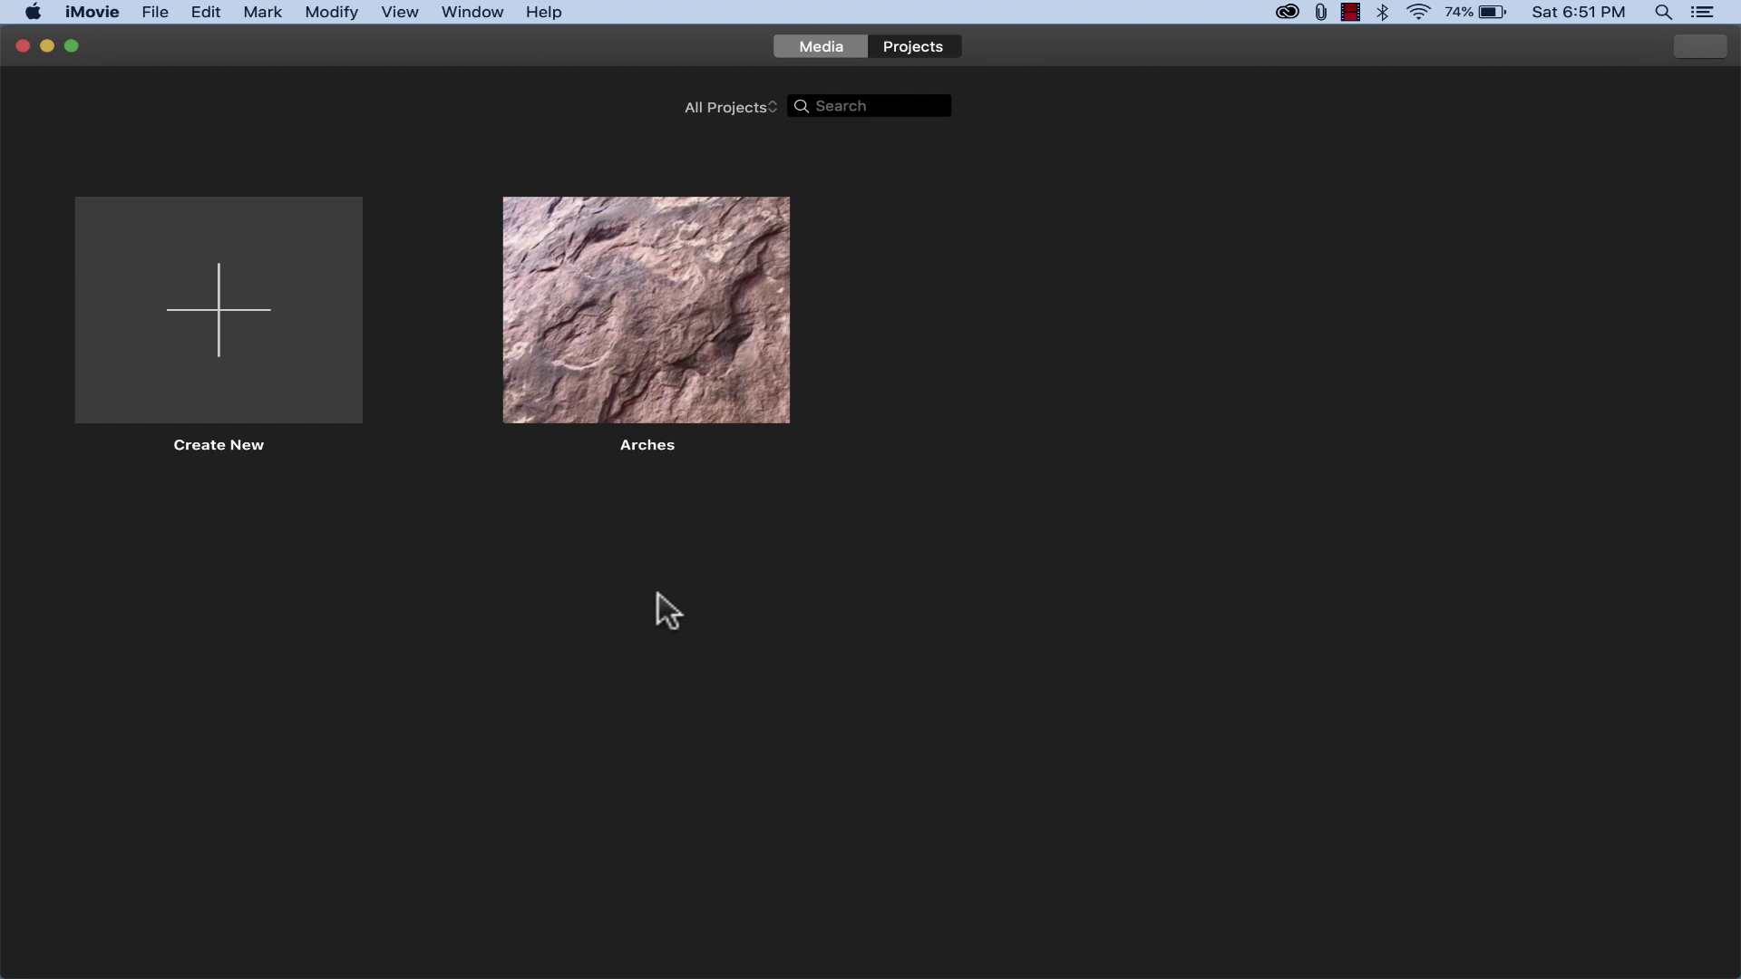
Step: Create a new Movie project from Create New, opening the empty My Movie 2
click(221, 298)
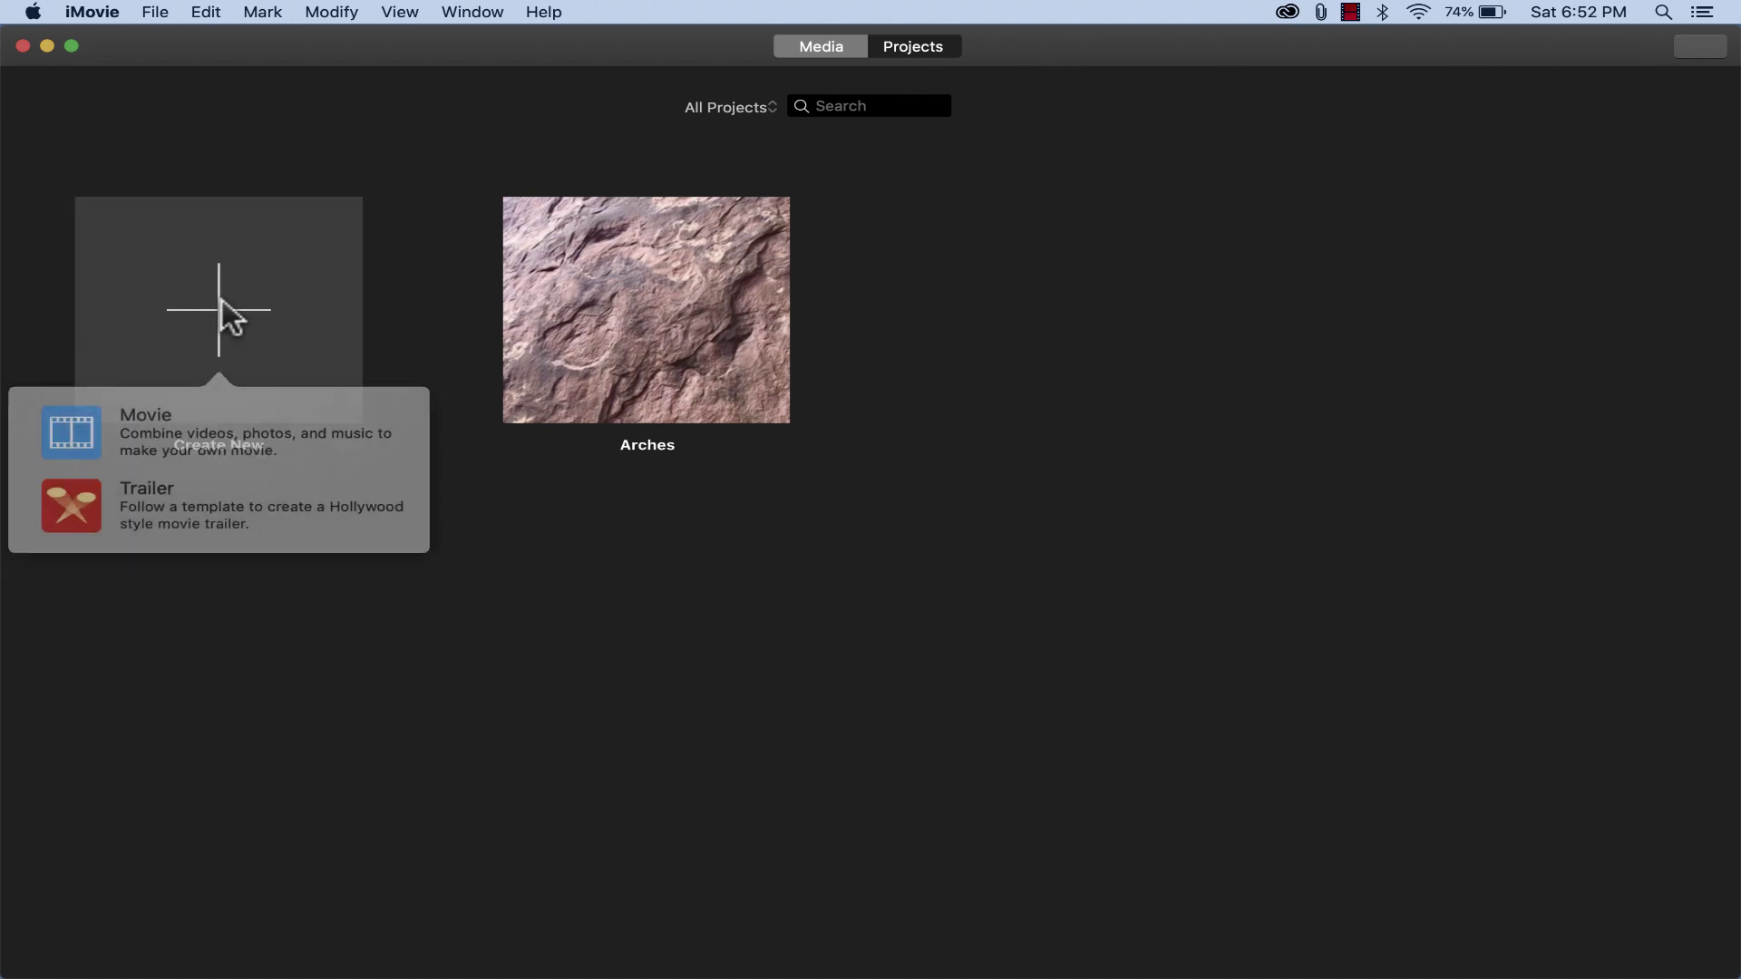
click(166, 419)
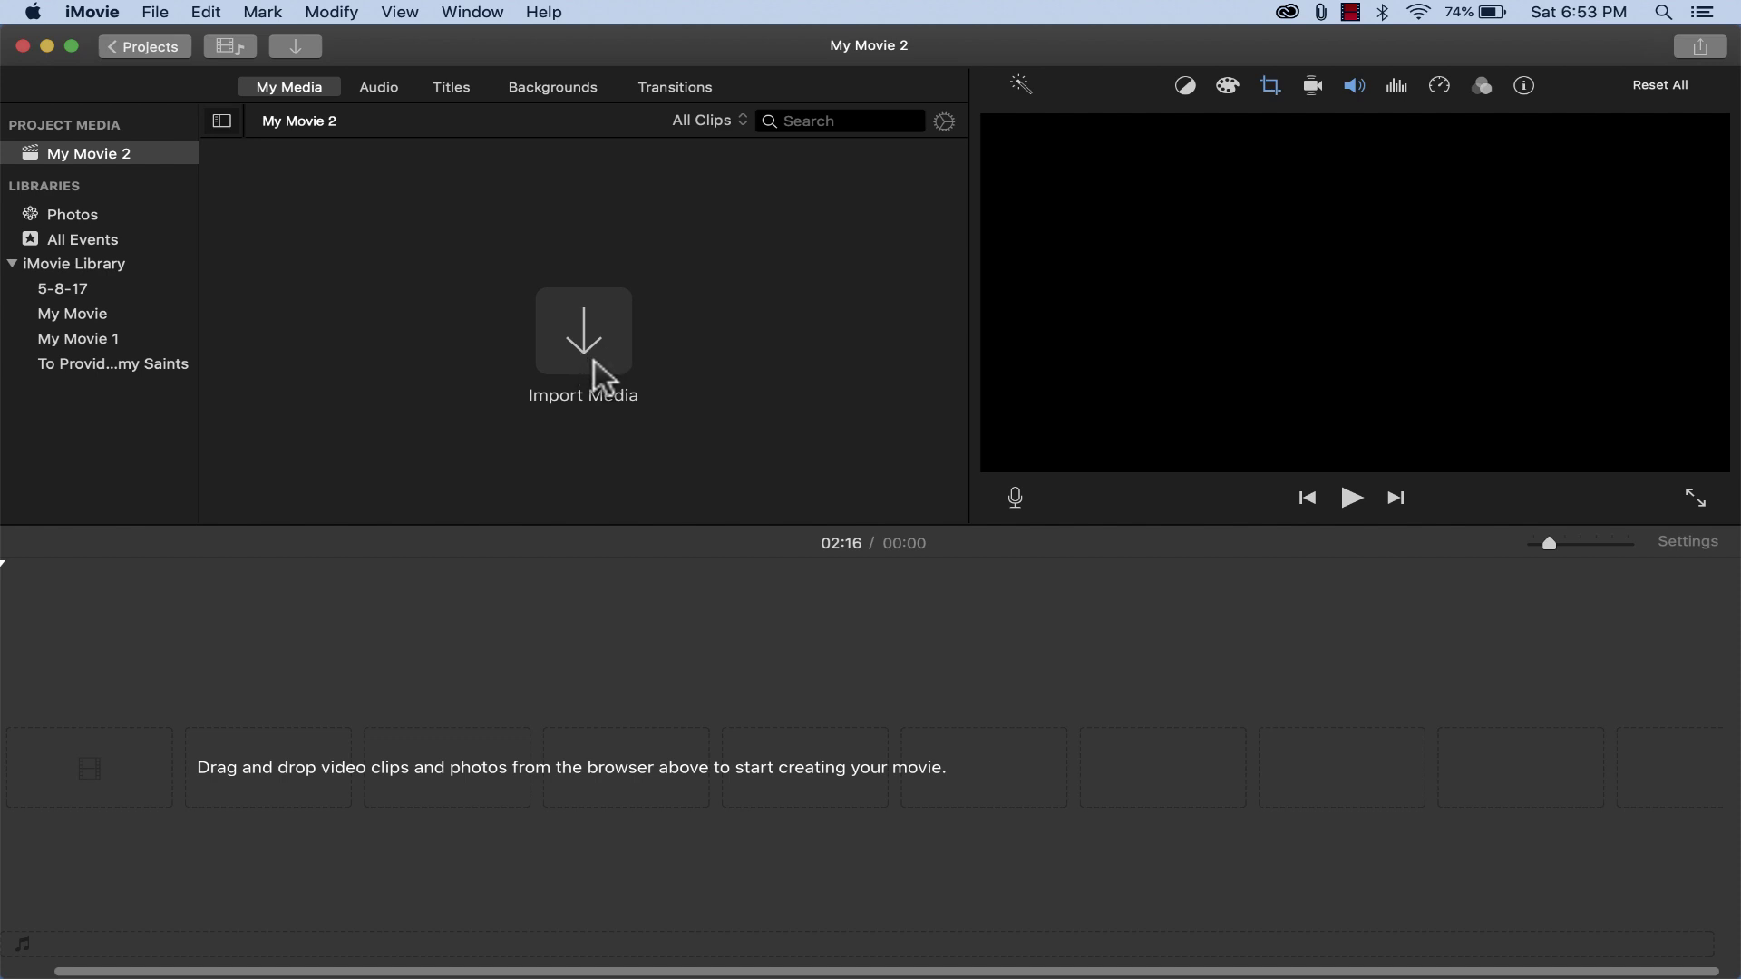
Step: Open the import window and browse from the home folder to Pictures, then Bryce Canyon
click(594, 361)
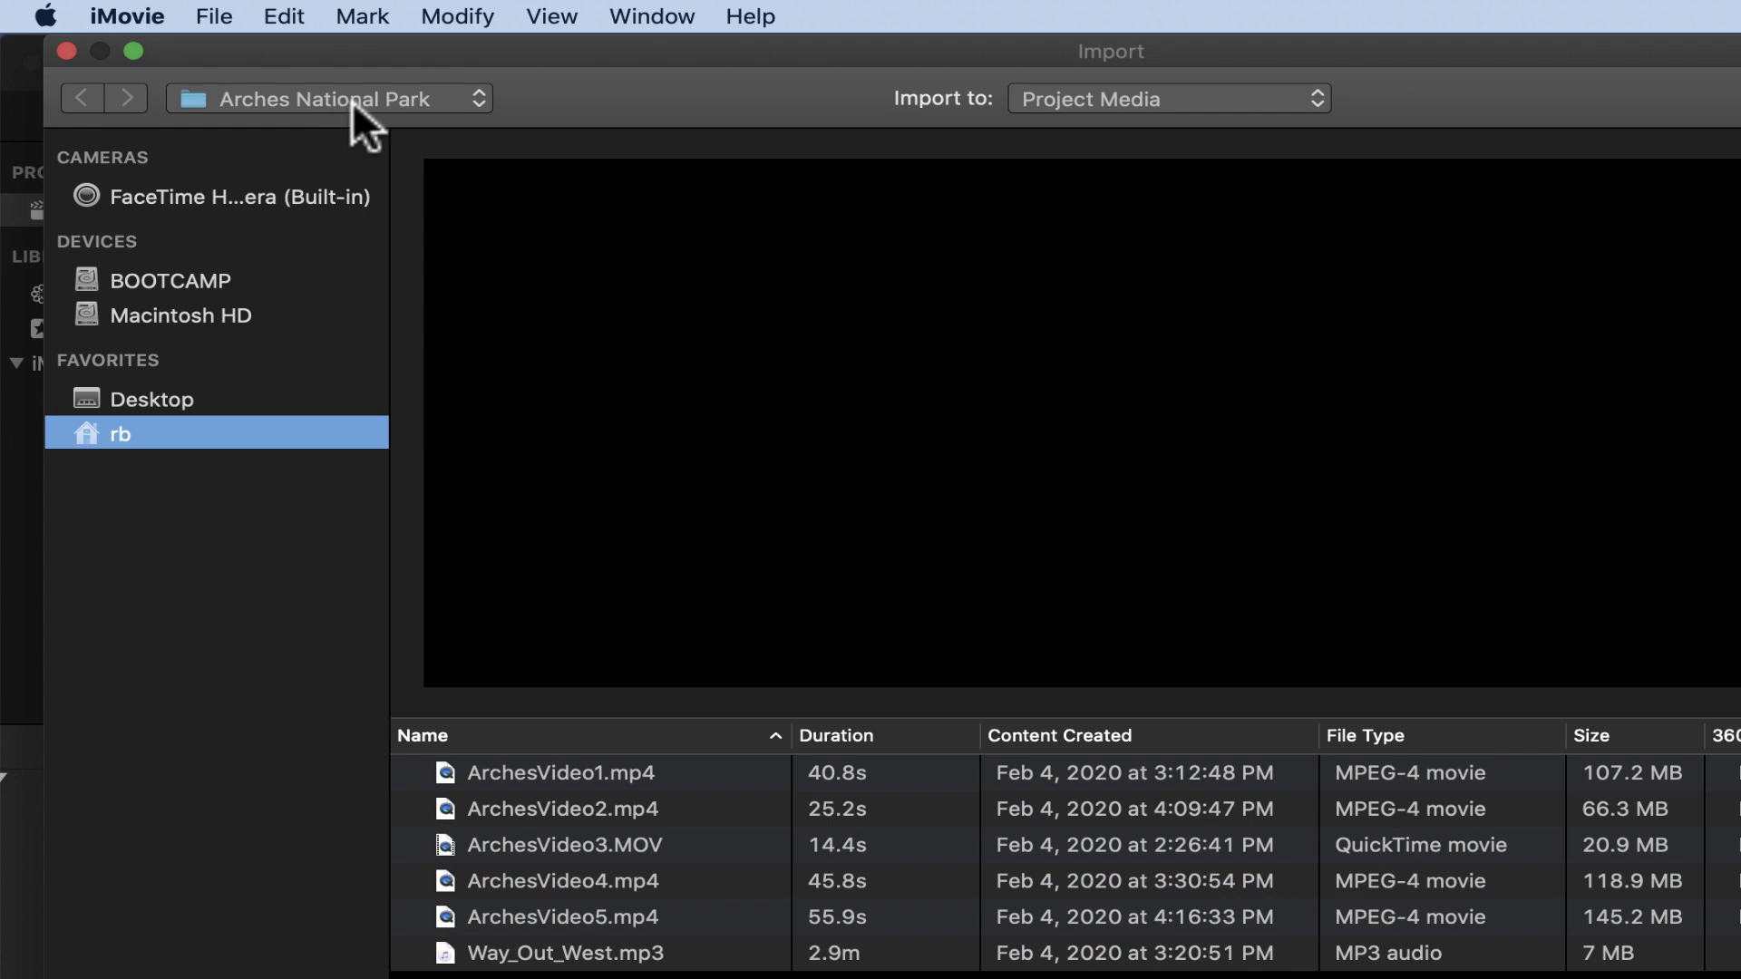
click(352, 100)
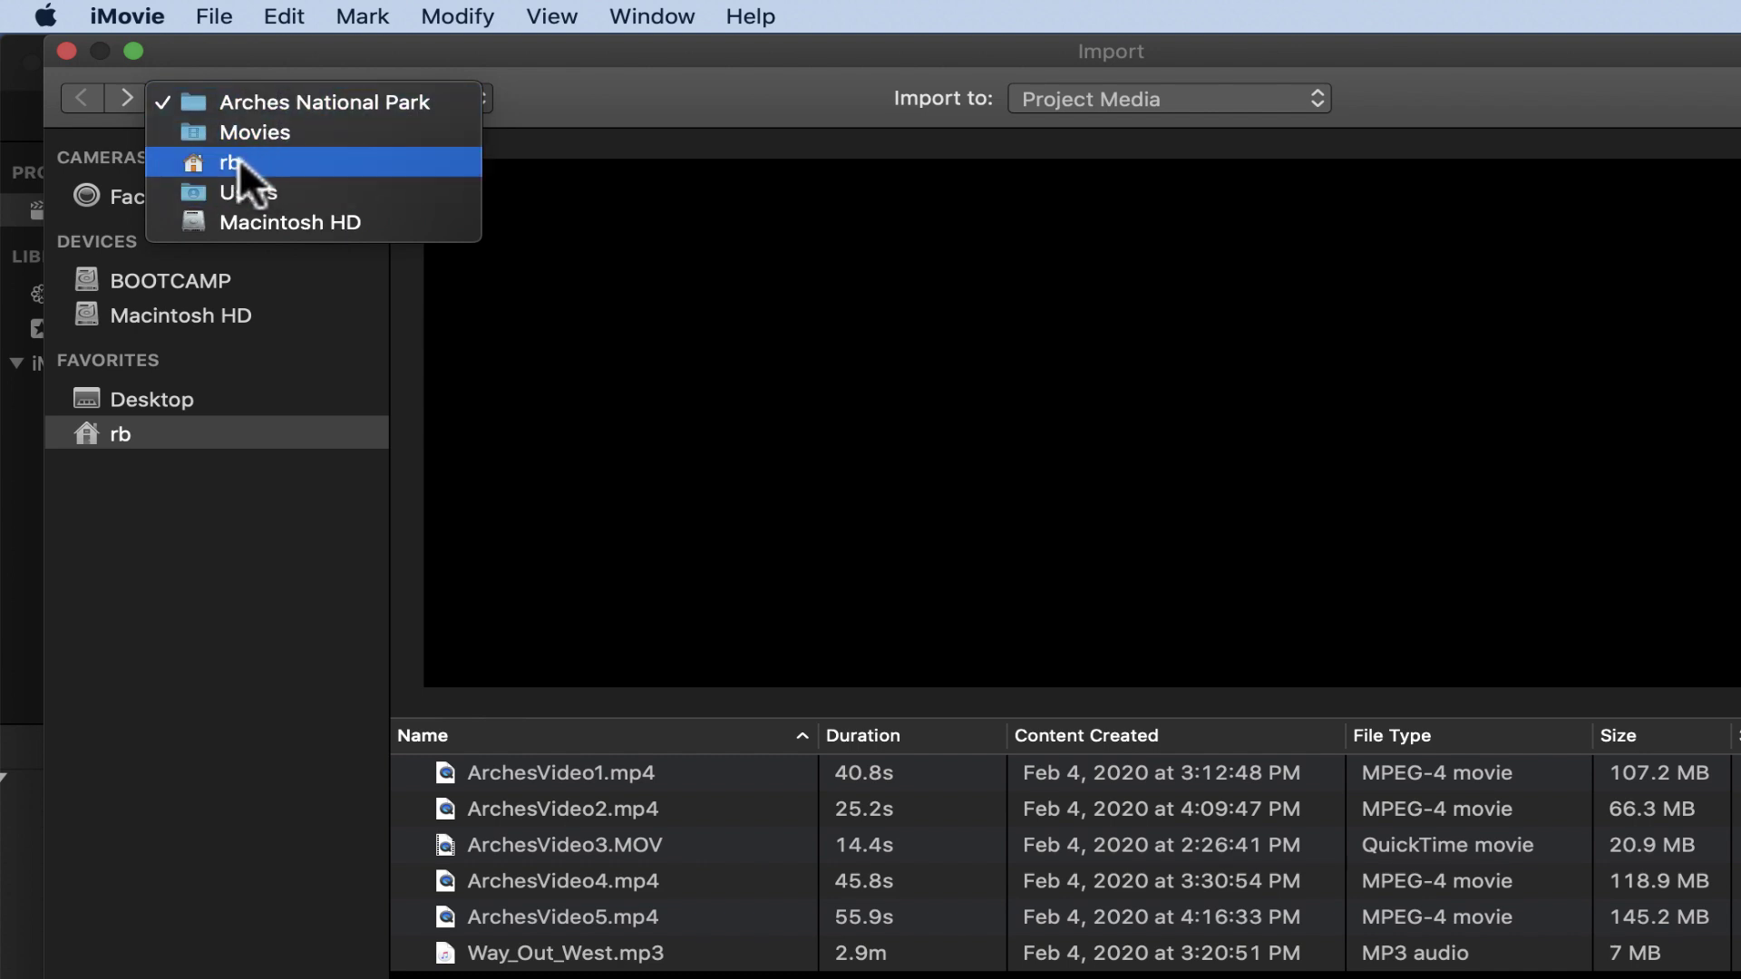
click(205, 163)
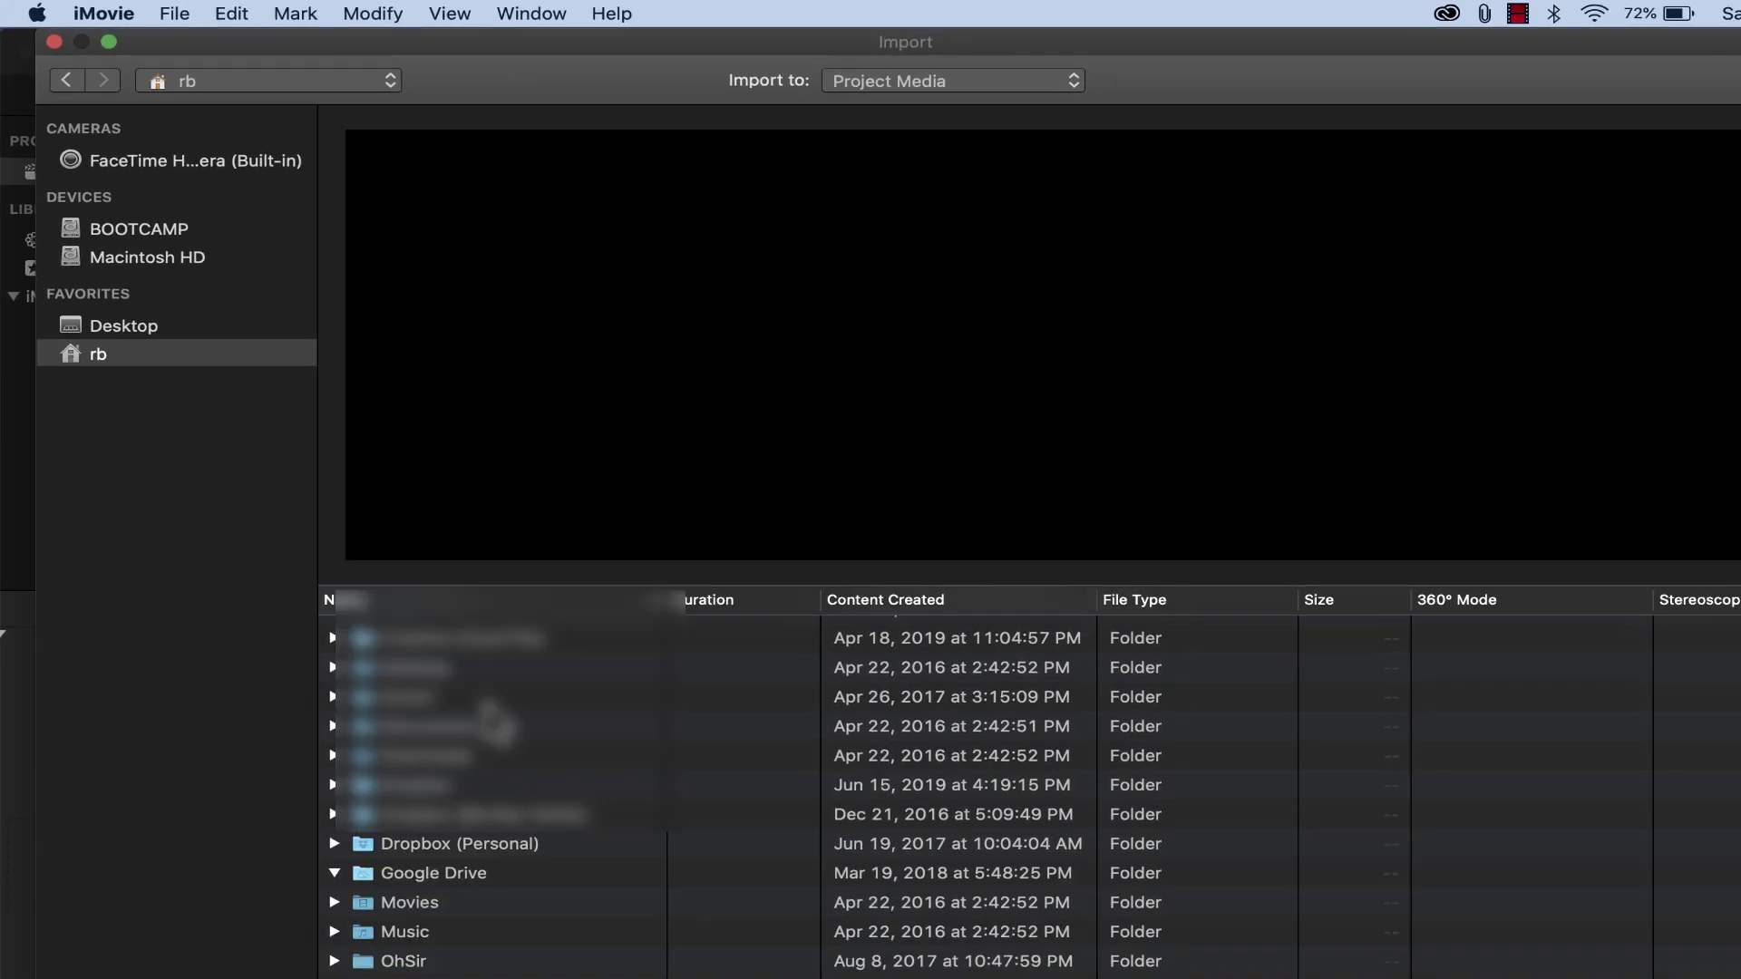
double_click(373, 873)
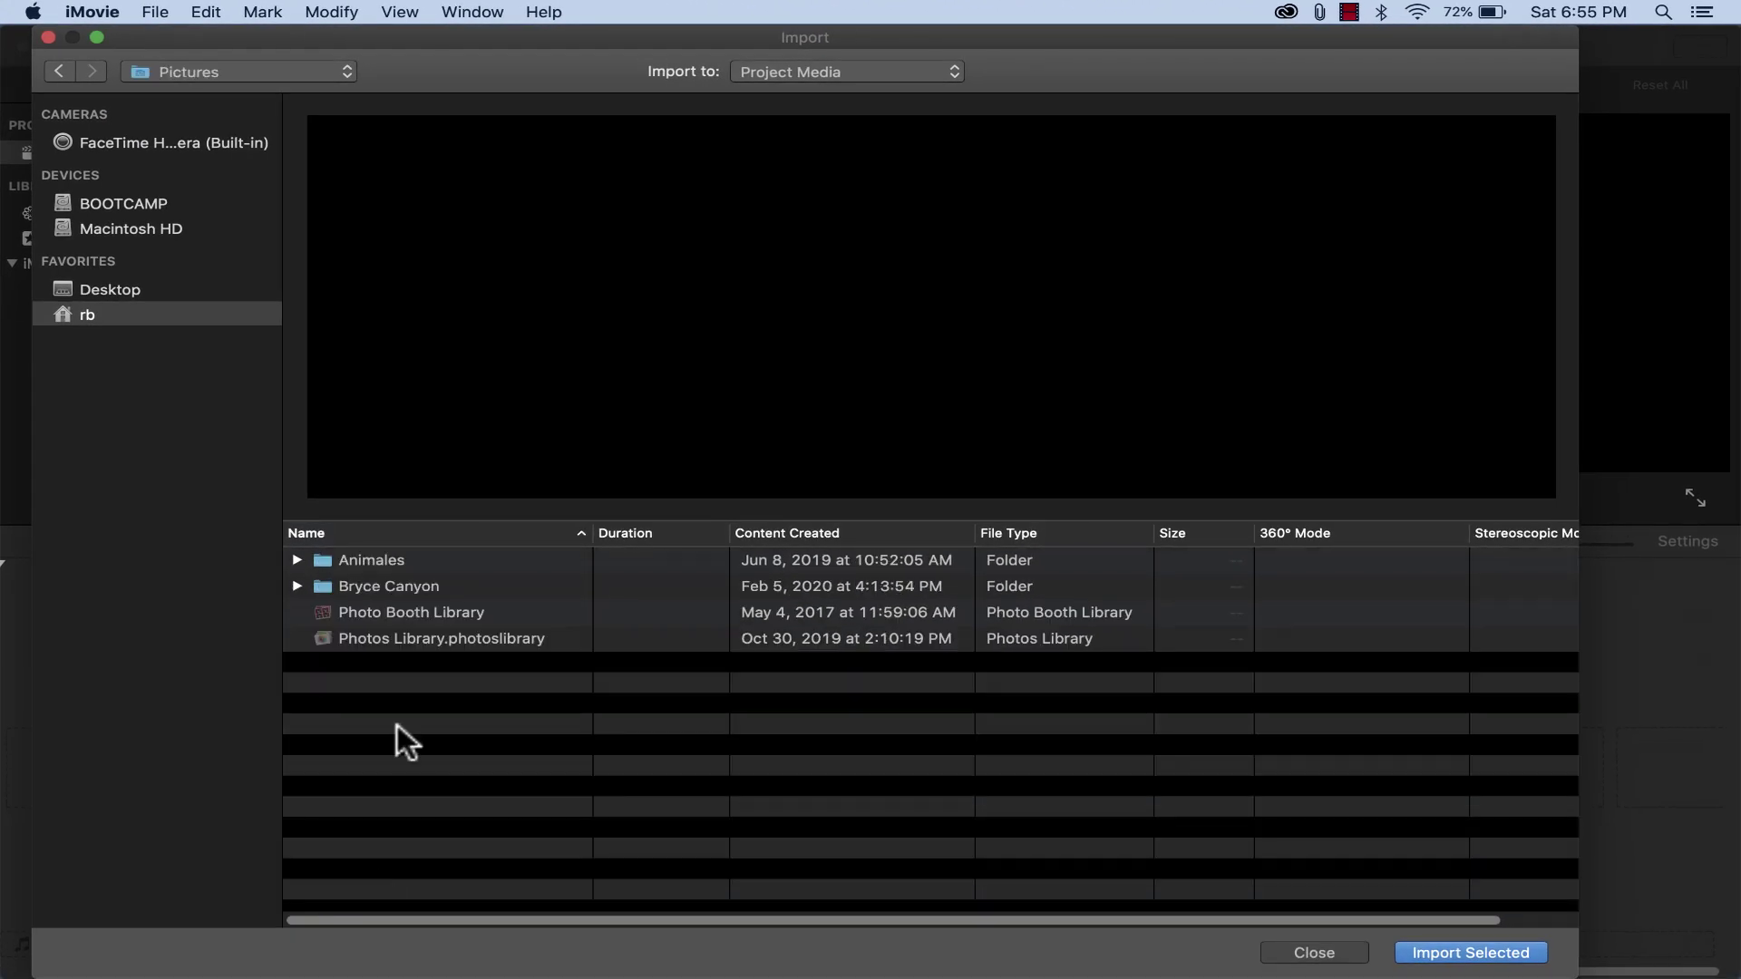
double_click(319, 586)
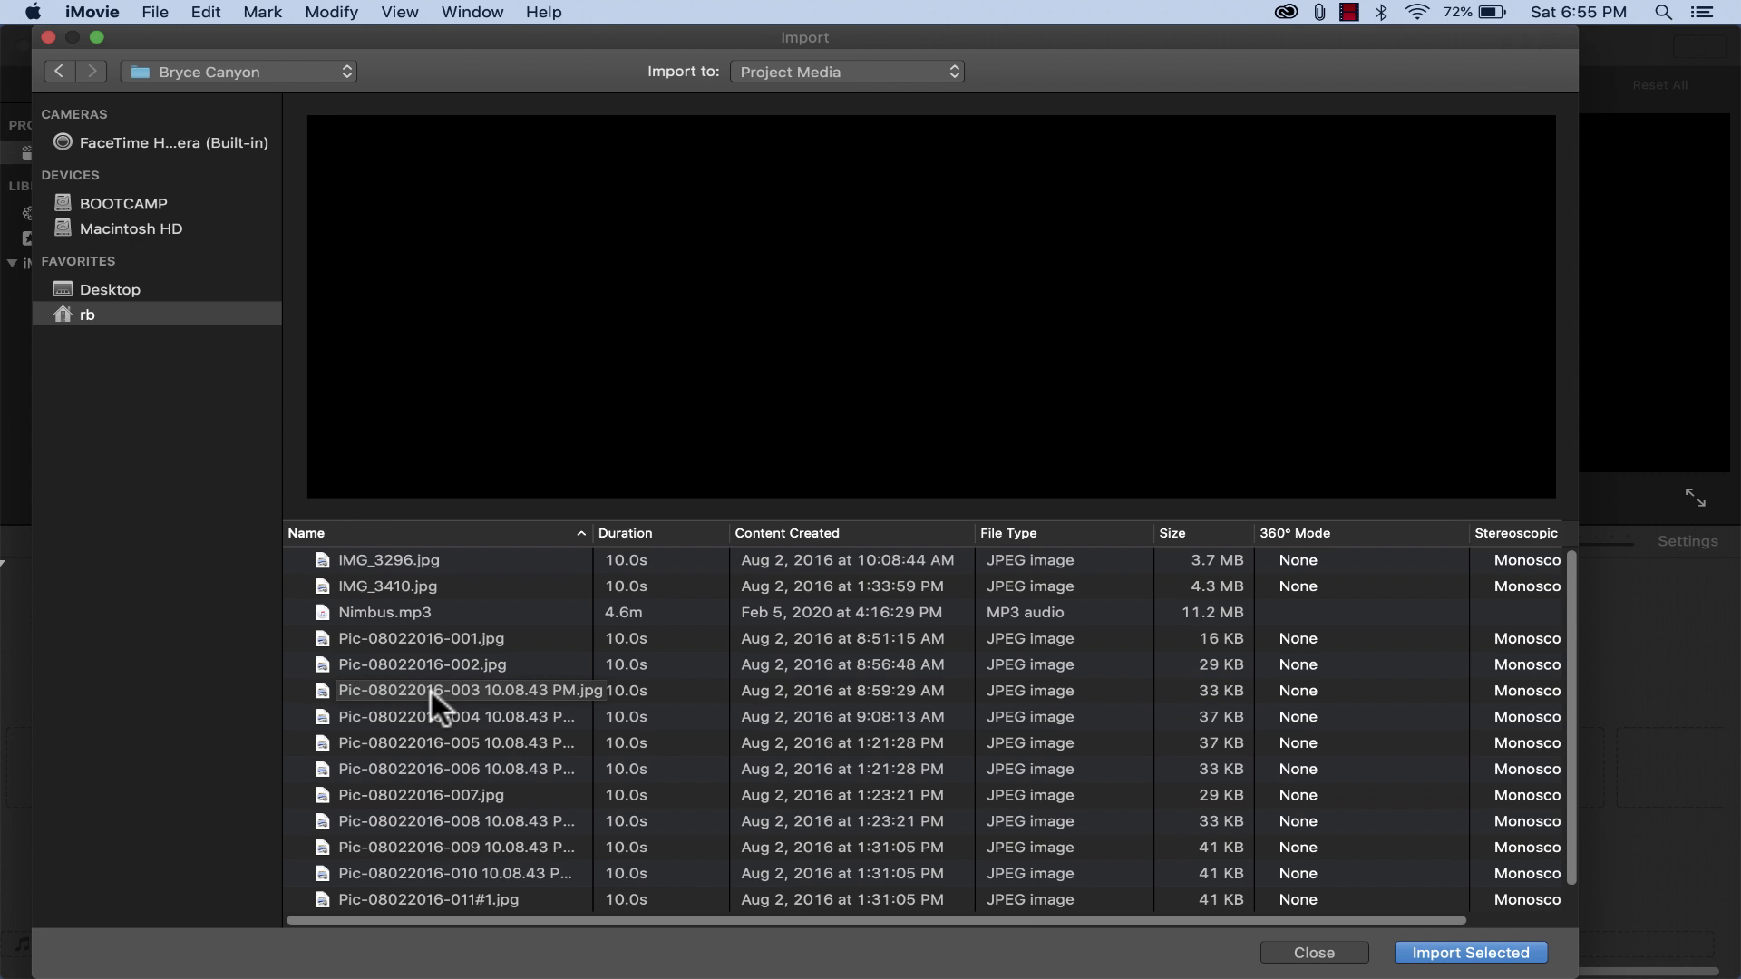
Step: Preview Pic-08022016-002.jpg, IMG_3296.jpg and other files, then select all Bryce Canyon files
click(432, 691)
click(423, 660)
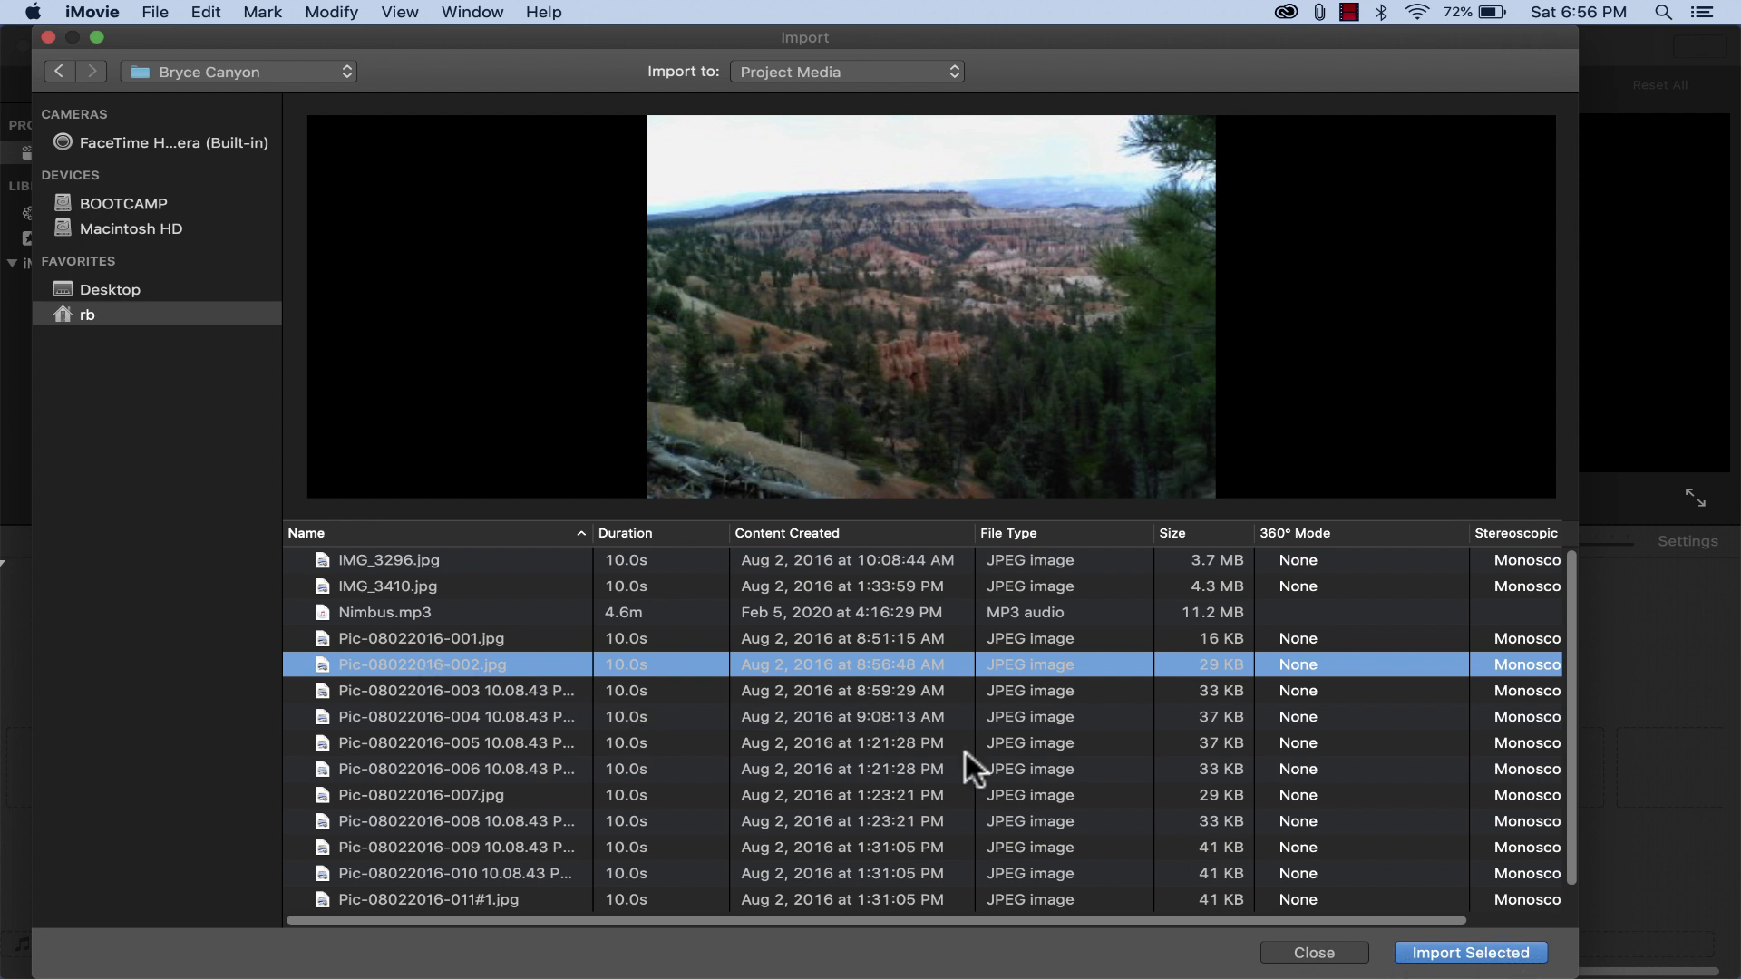
click(410, 564)
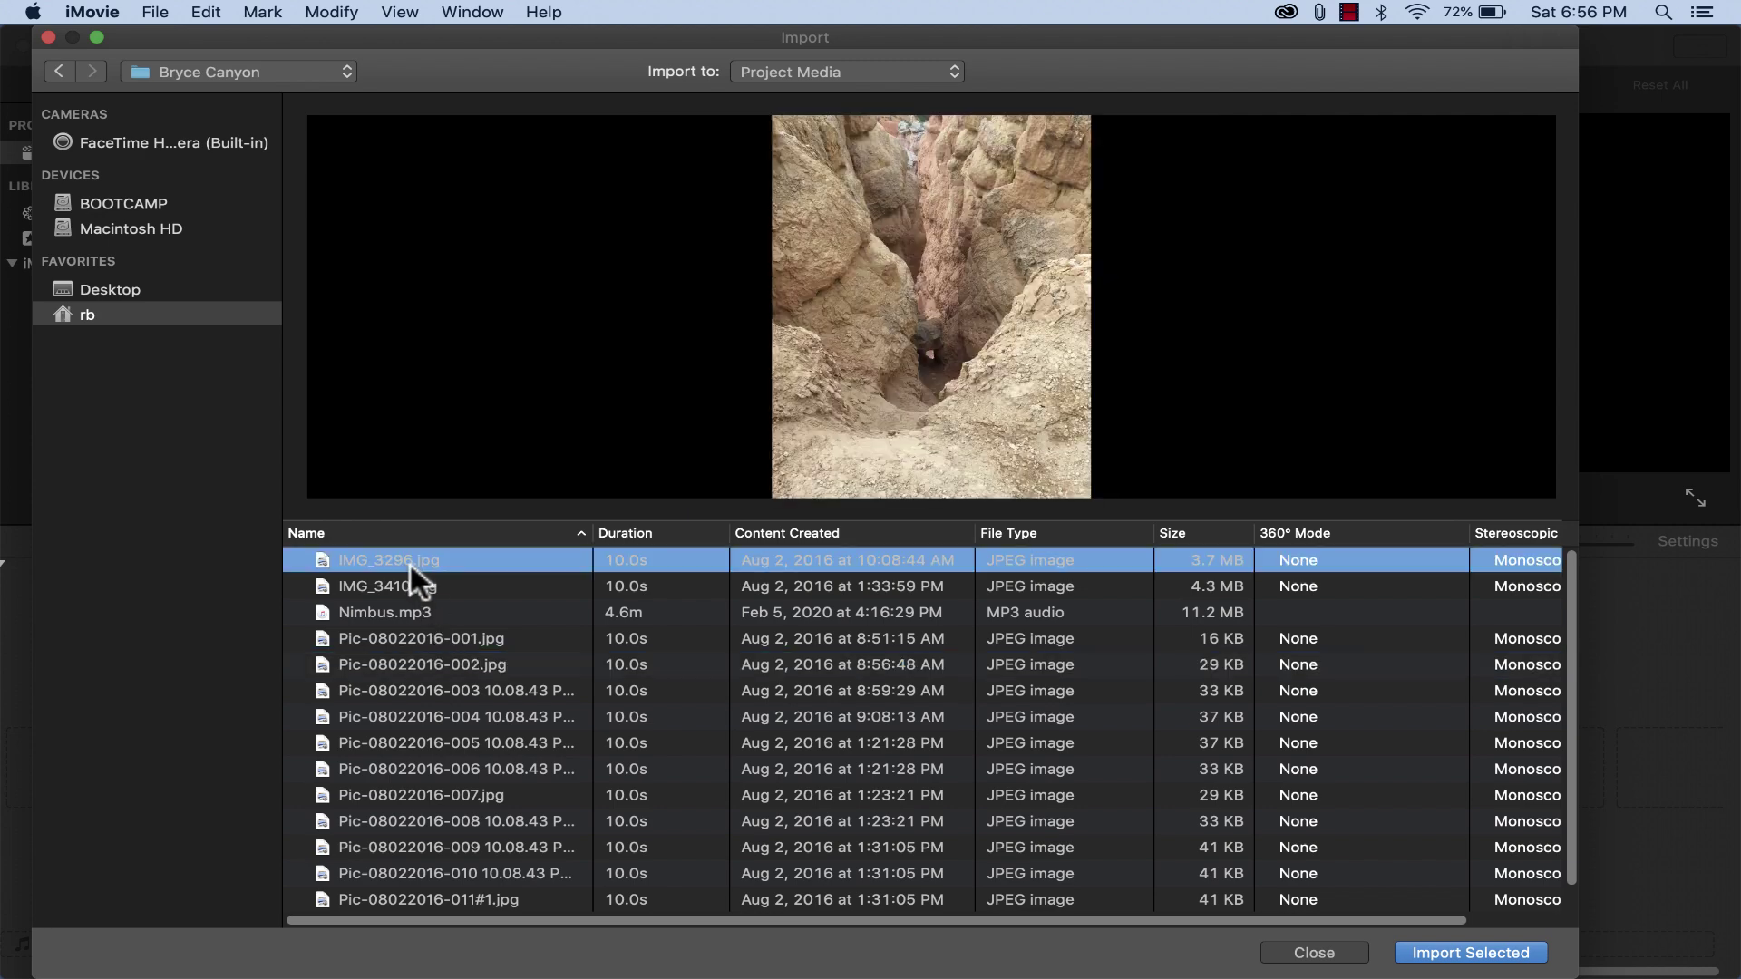
key(Down)
key(Down)
key(Down)
key(Down)
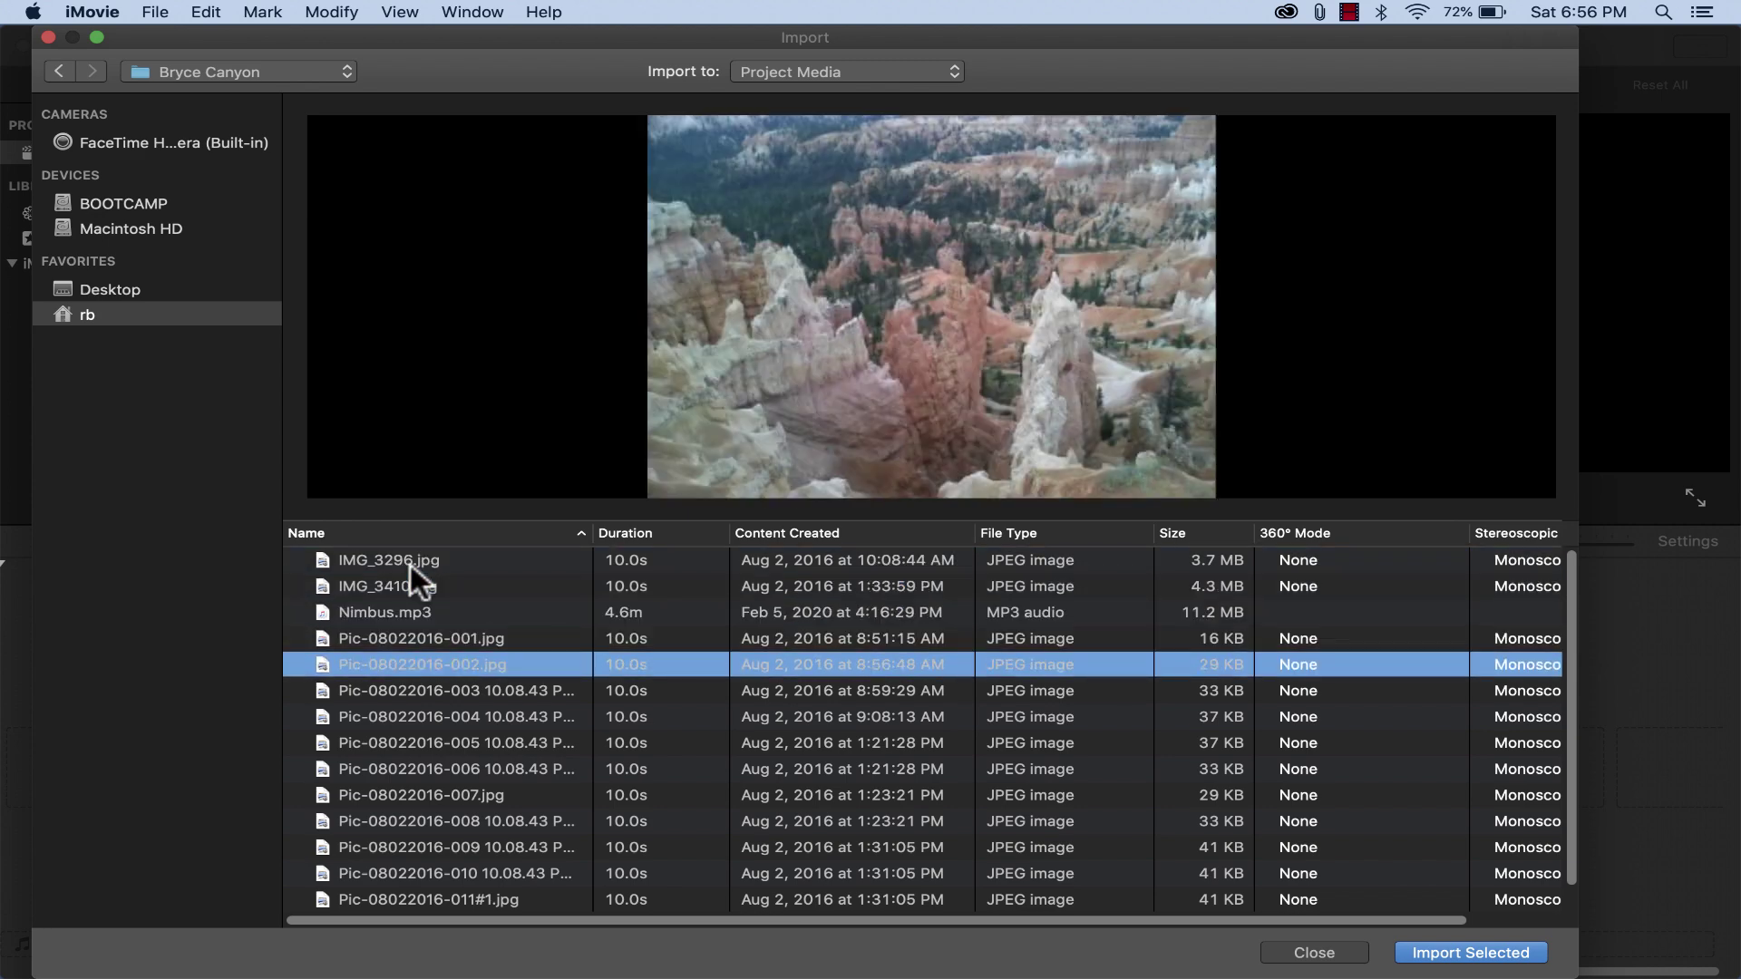
key(Down)
key(Down)
key(Down)
key(Down)
key(Down)
key(Down)
key(Down)
key(Down)
key(Down)
key(Down)
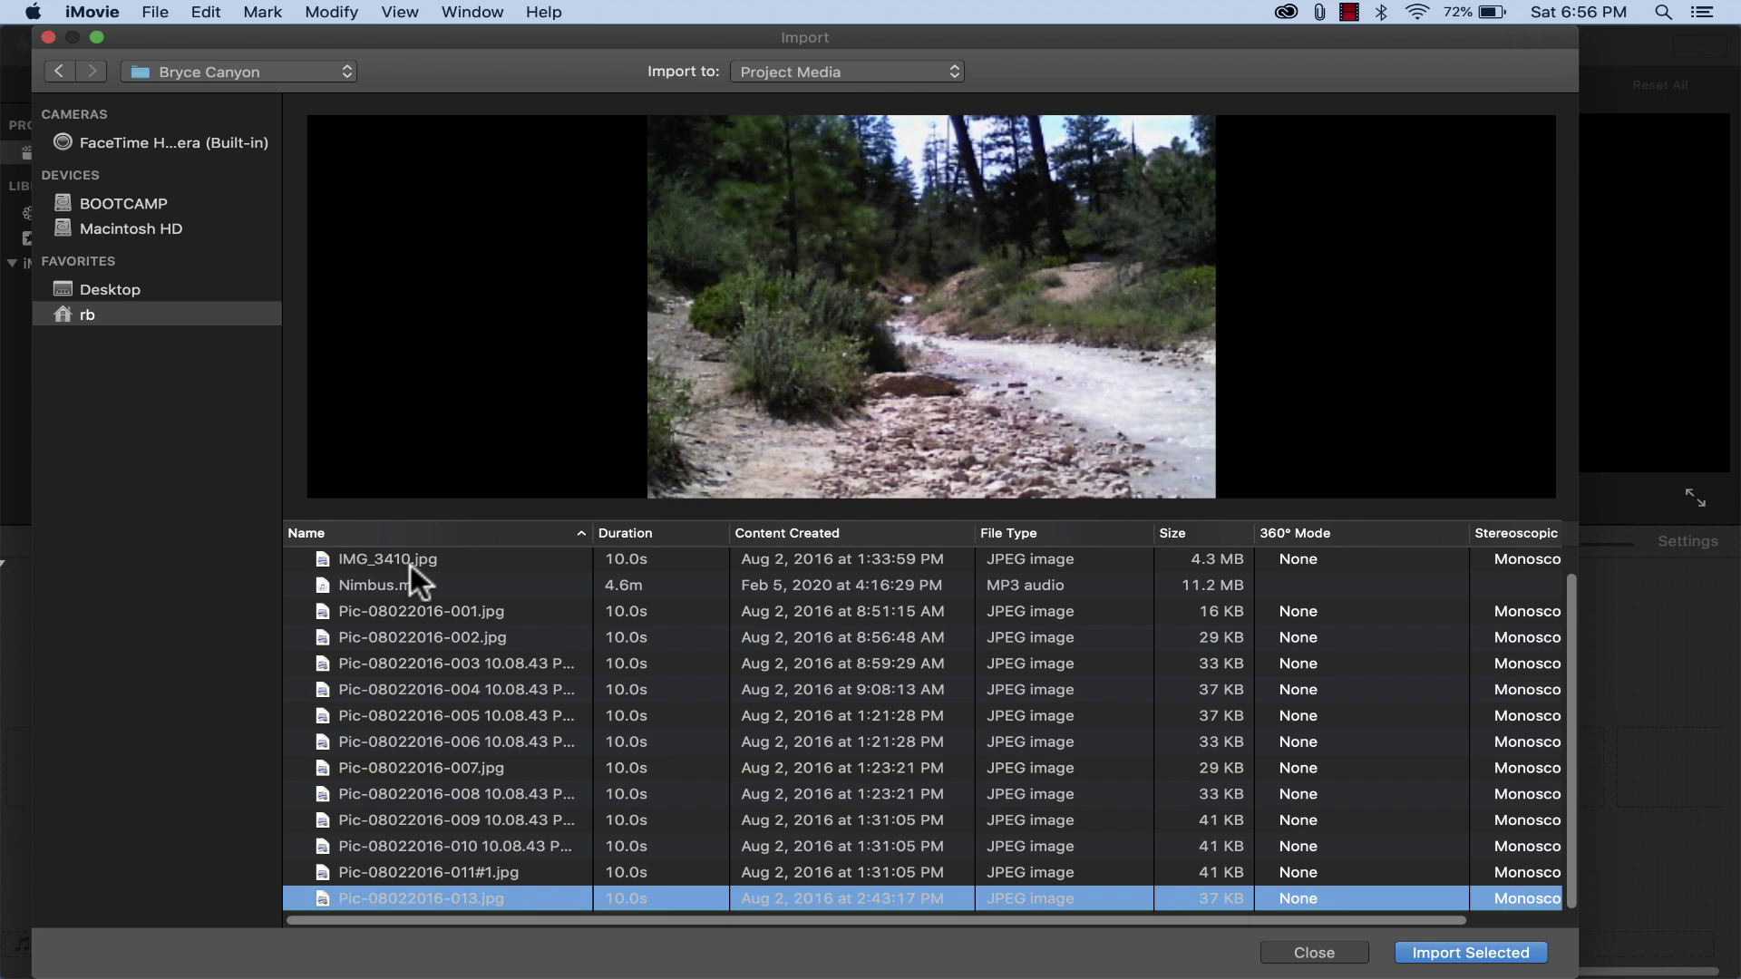
key(super+a)
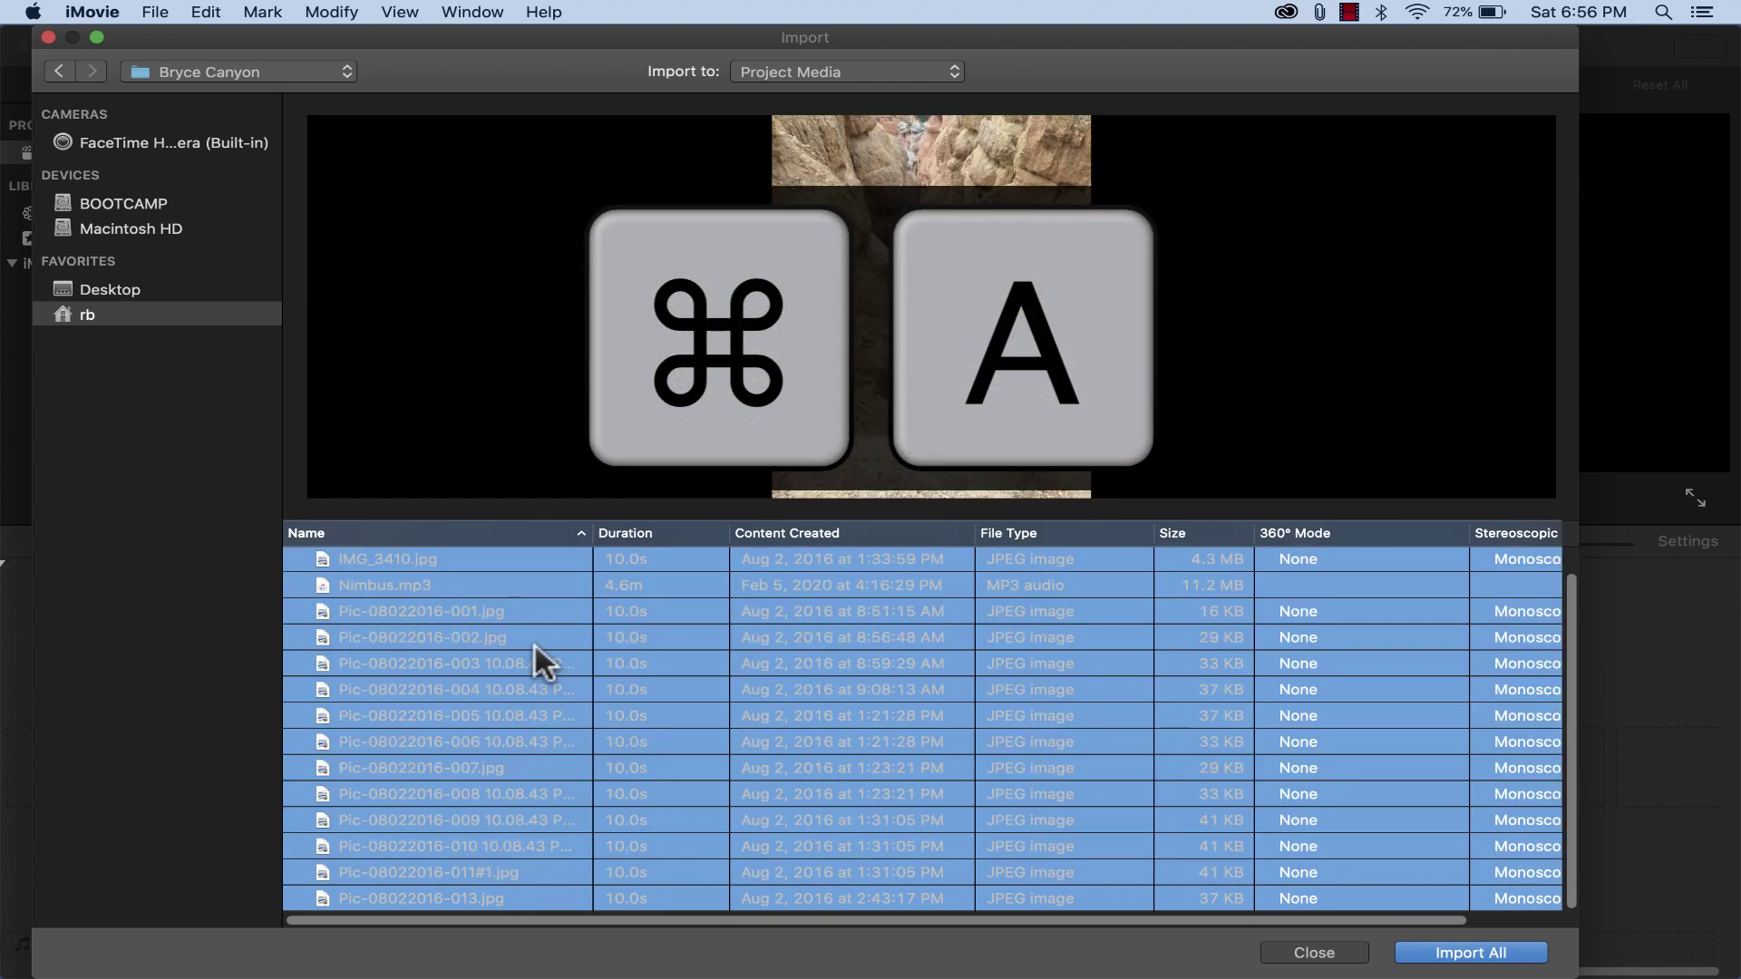
scroll(535, 645, up, 1)
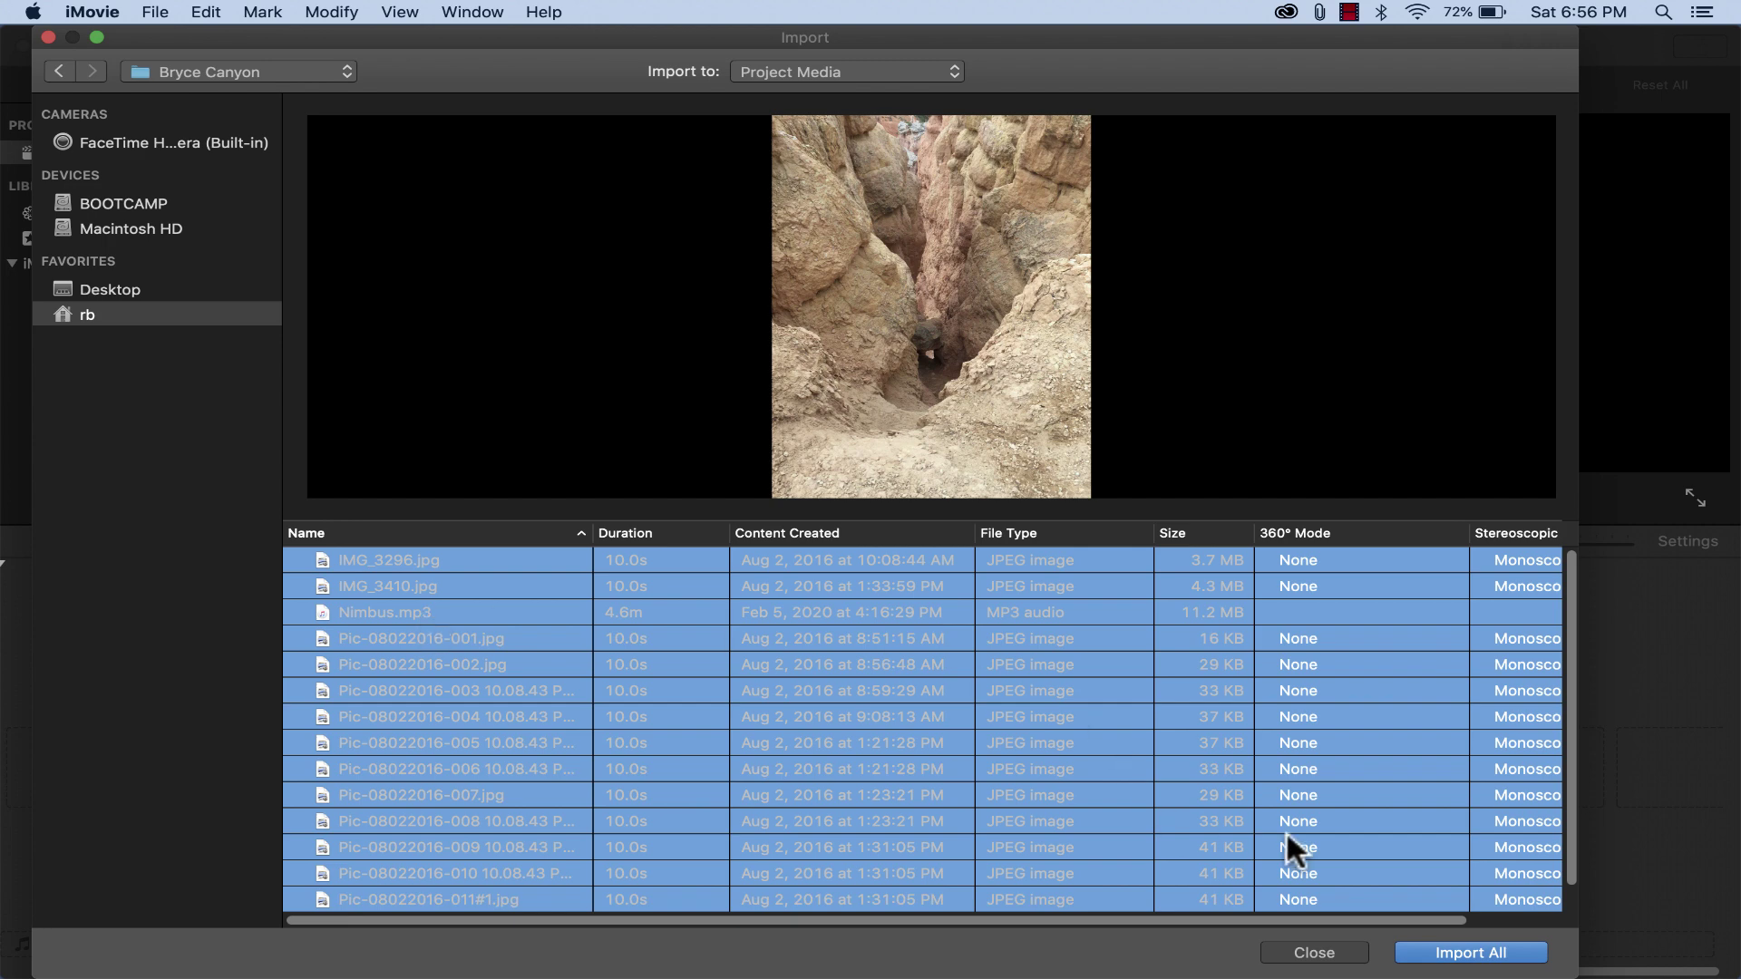
Step: Import all the selected Bryce Canyon photos and Nimbus.mp3 into Project Media
click(1496, 955)
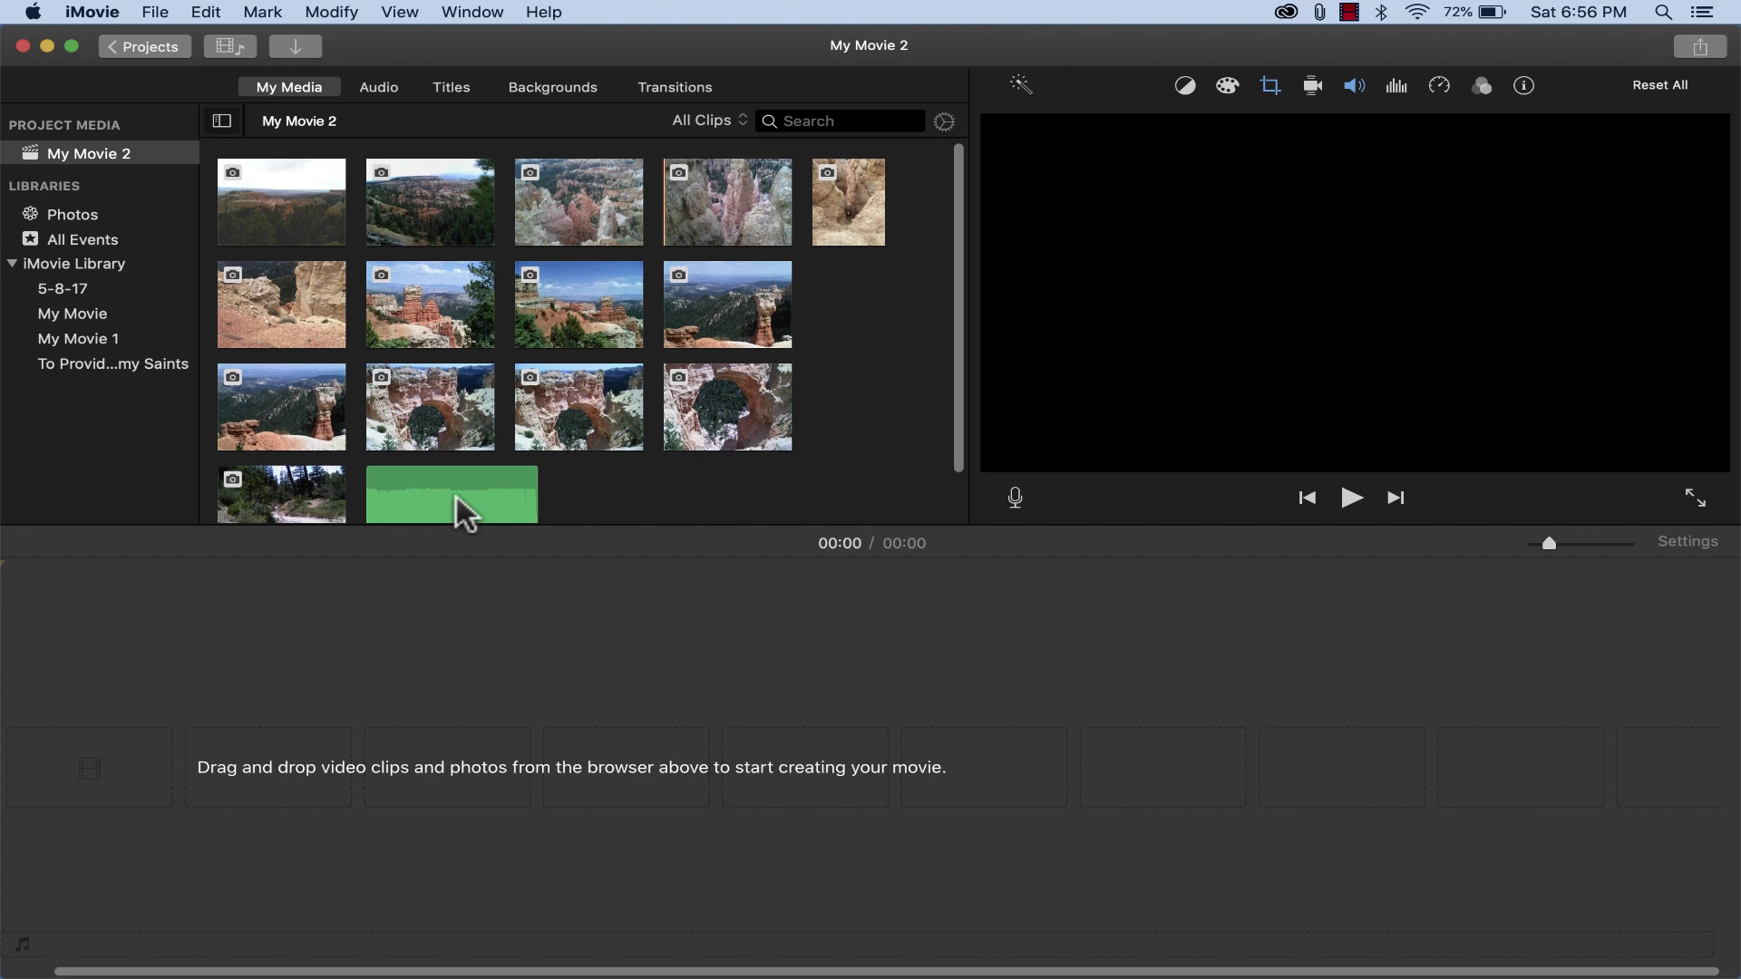
scroll(450, 490, down, 1)
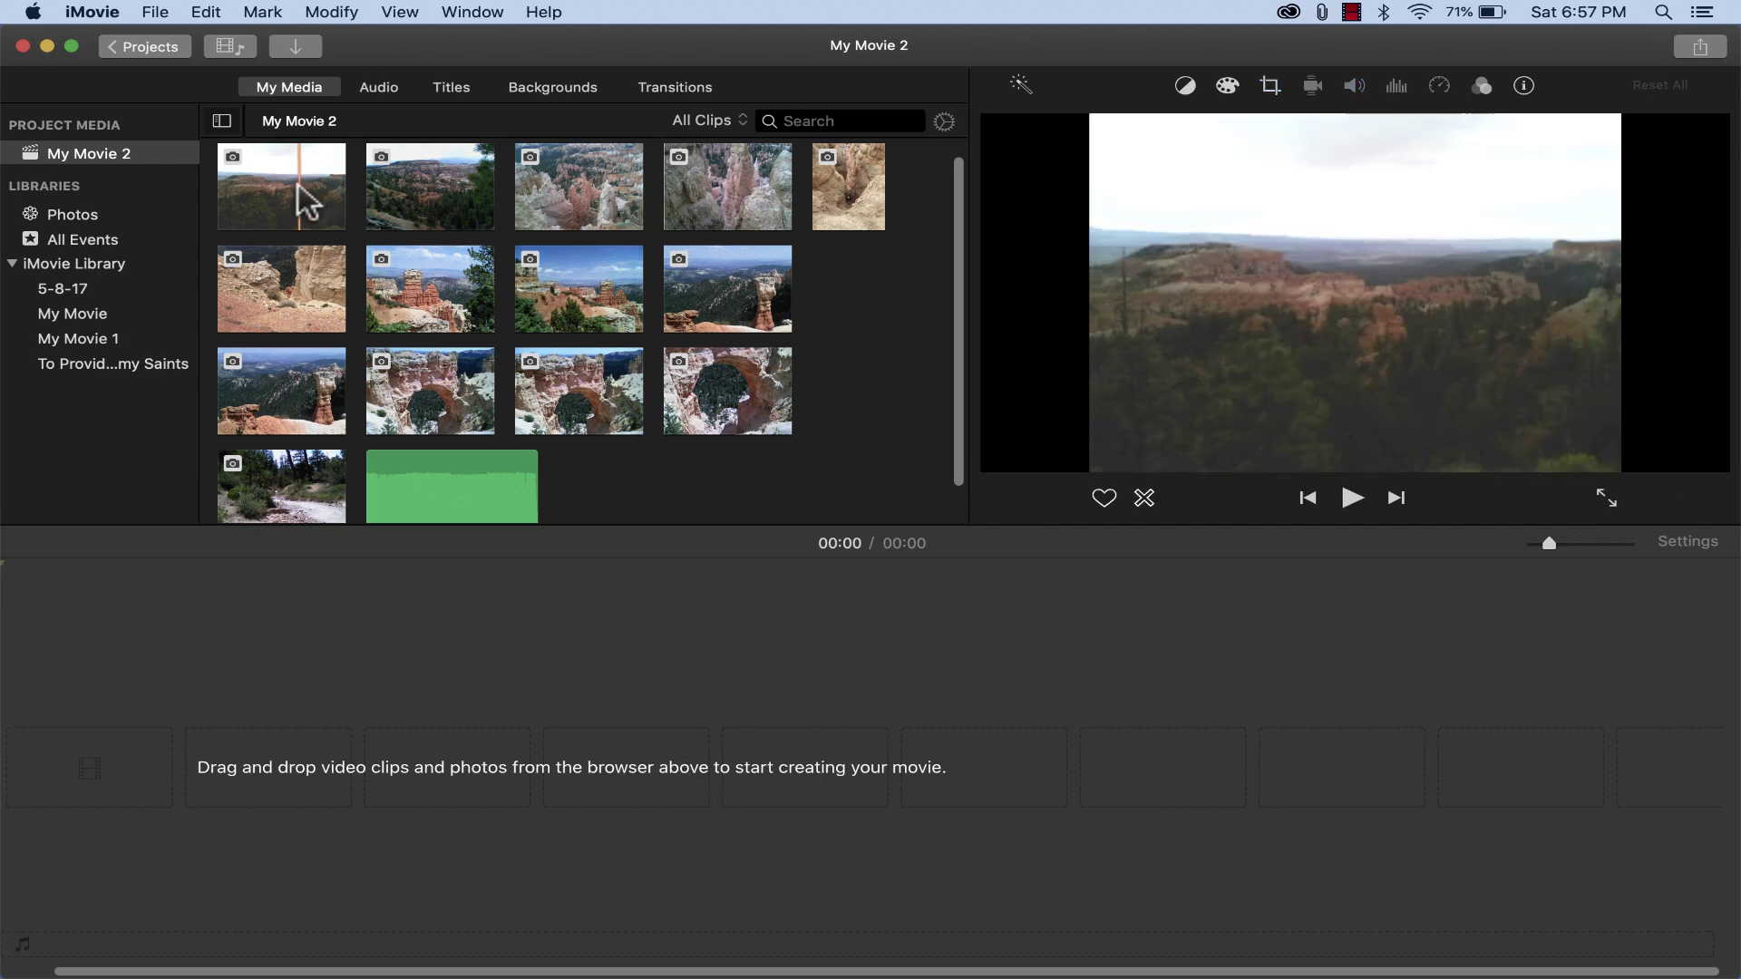
Step: Place the hoodoo overlook photo on the timeline, then select all the imported media
drag(328, 403, 141, 793)
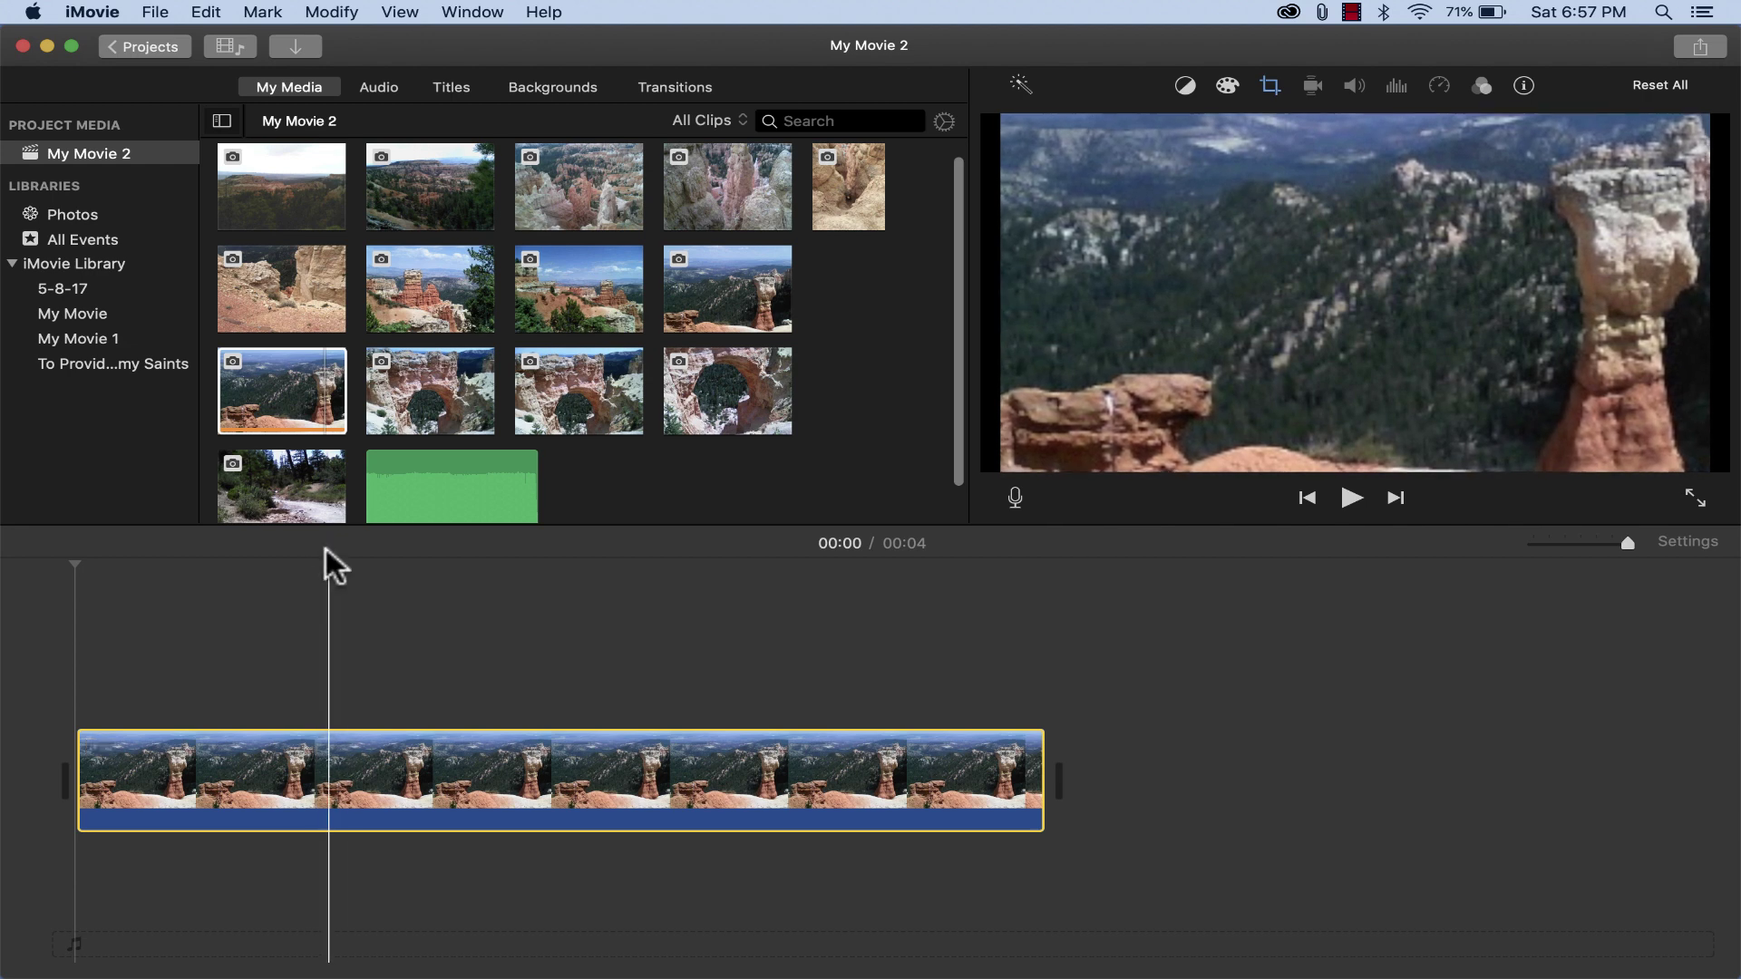
click(299, 499)
scroll(363, 435, up, 1)
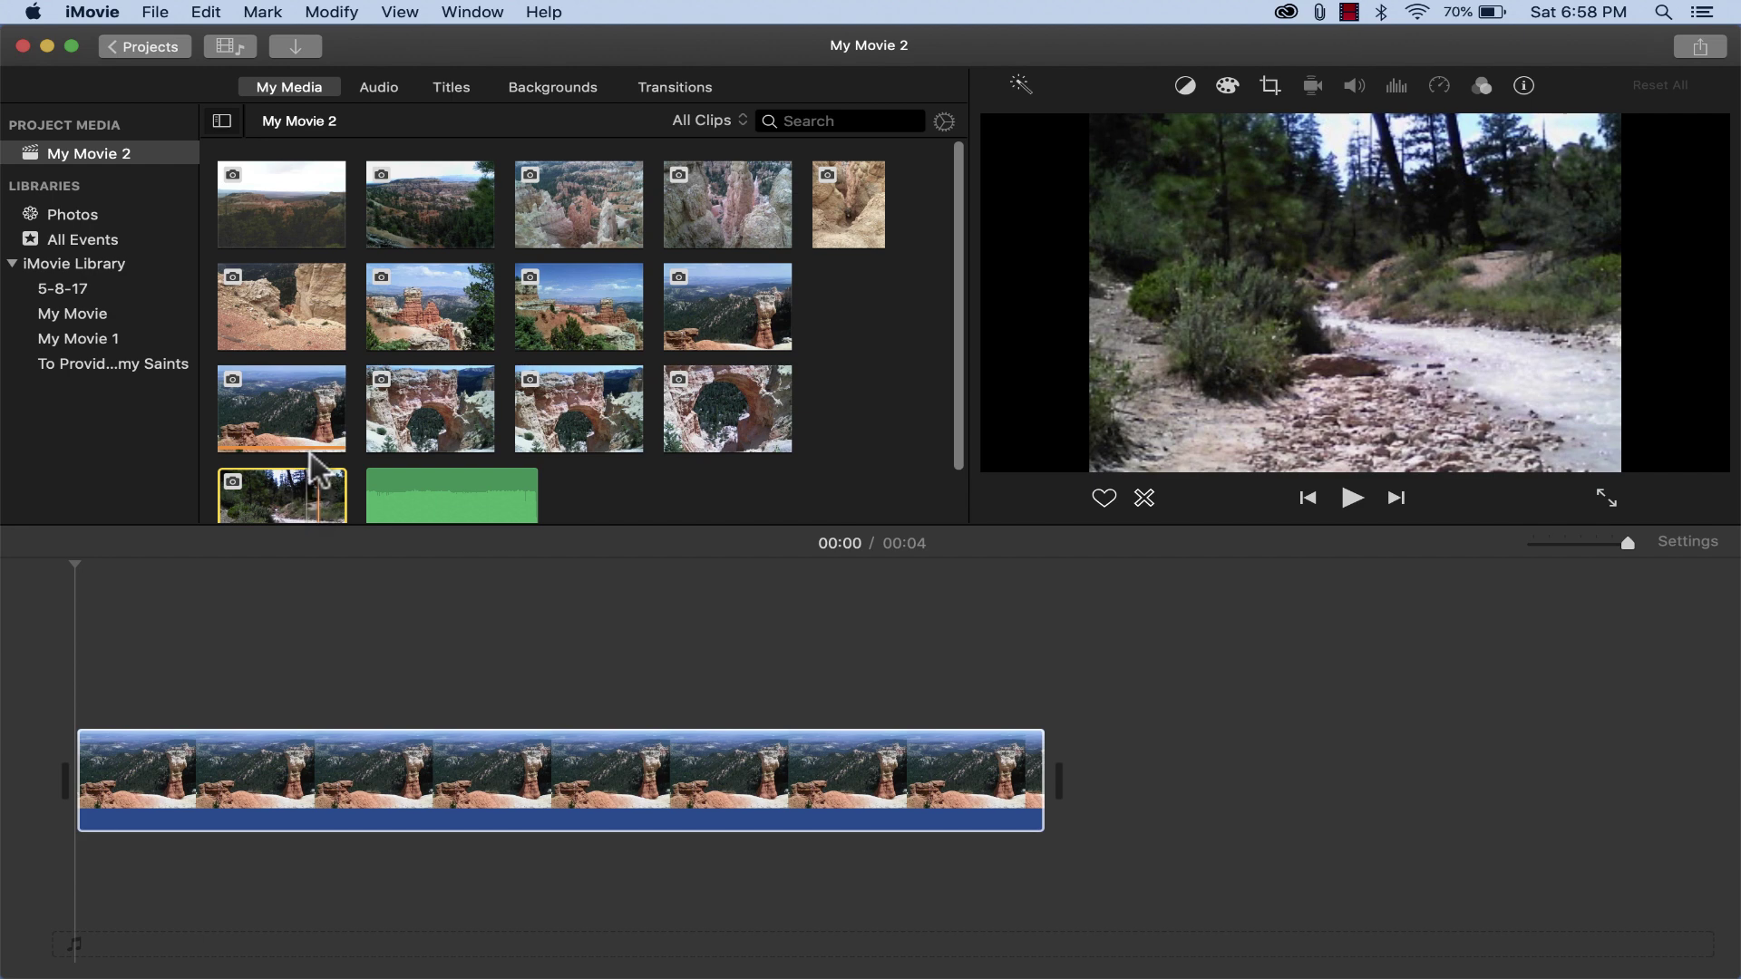
key(shift)
shift+click(295, 227)
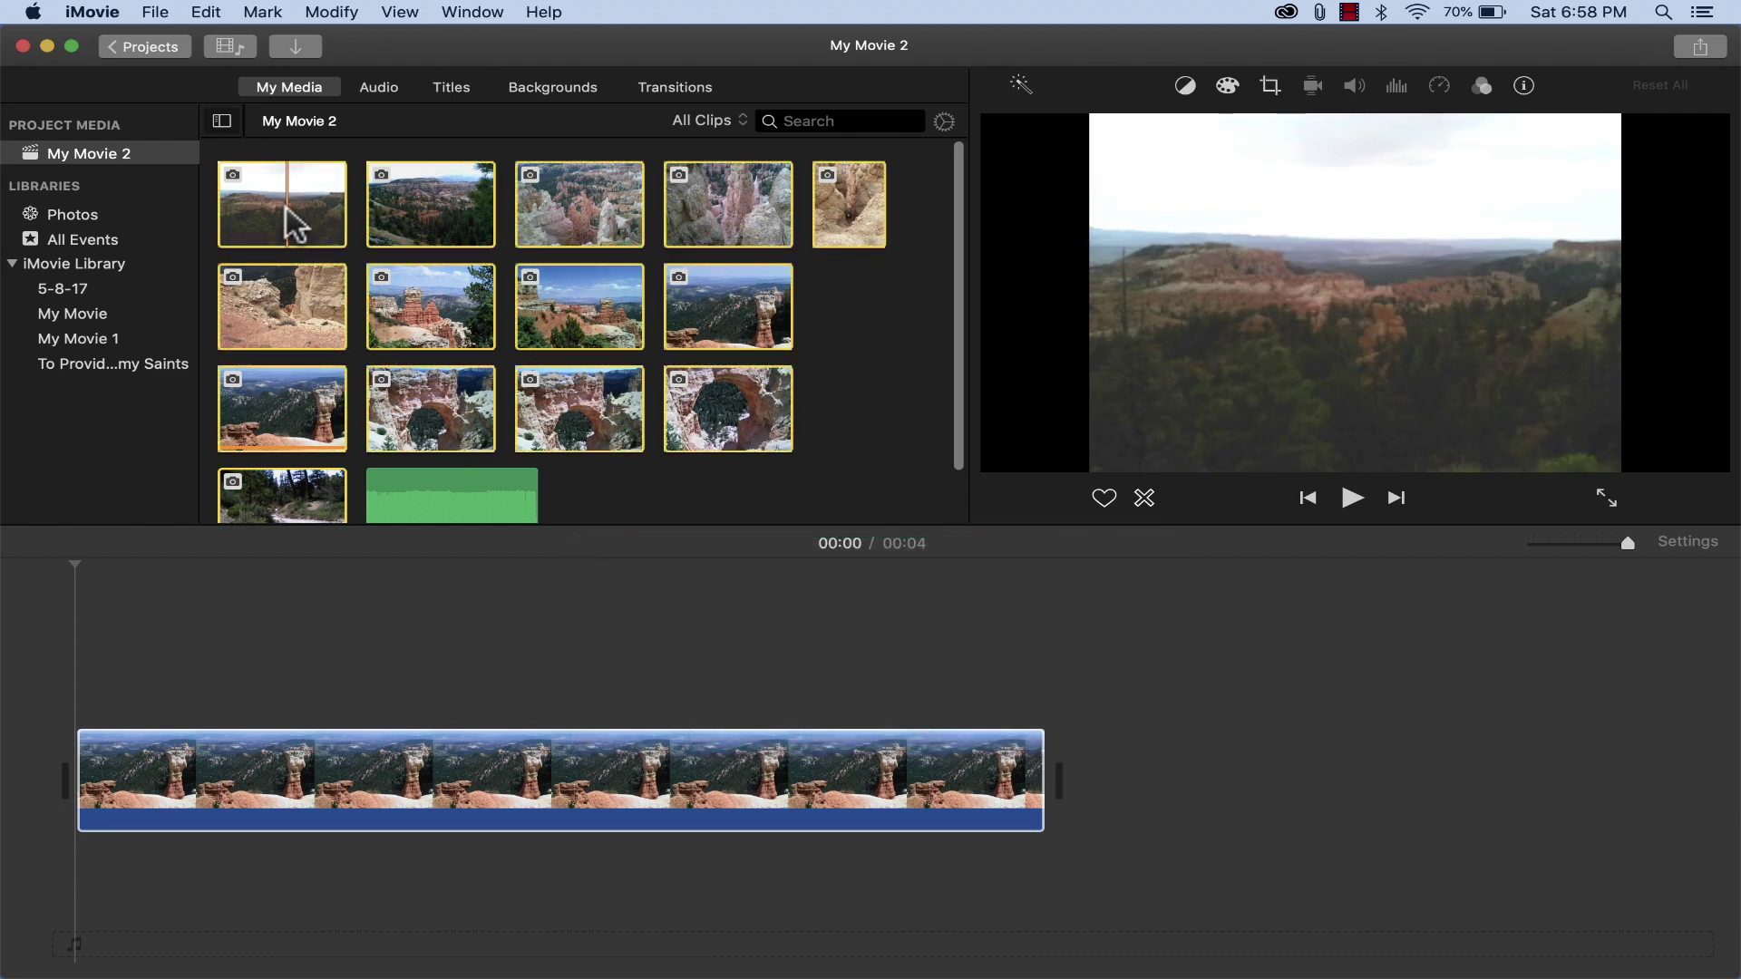
click(832, 353)
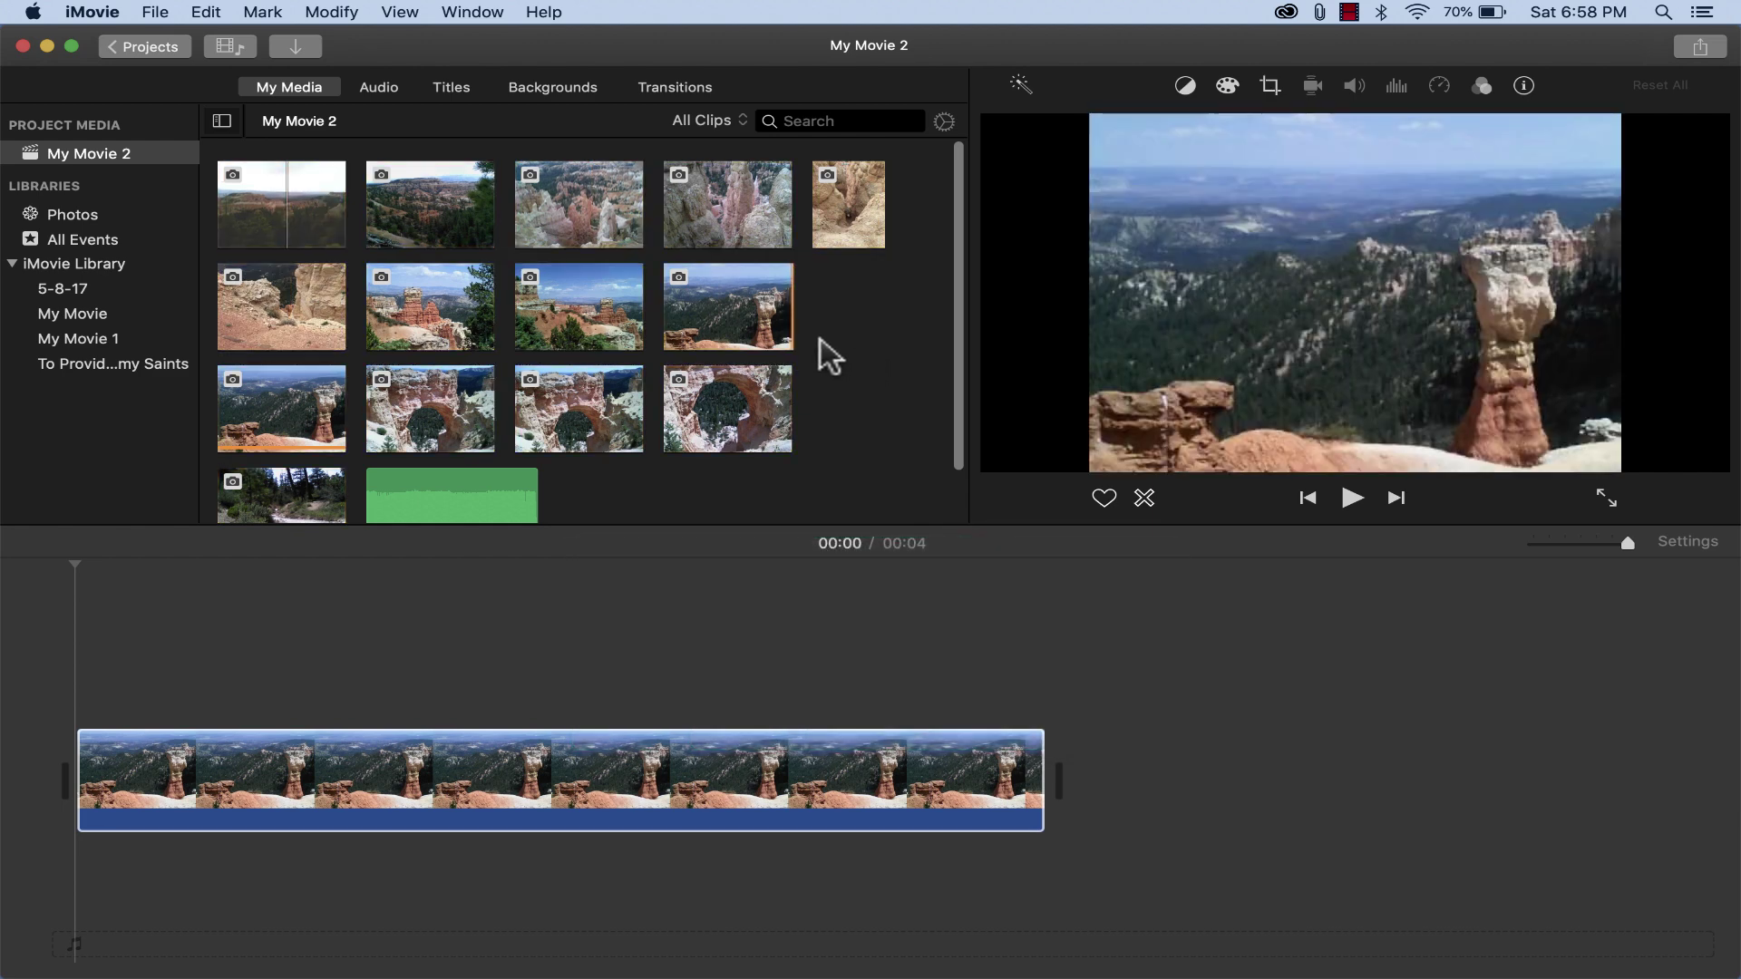
click(286, 228)
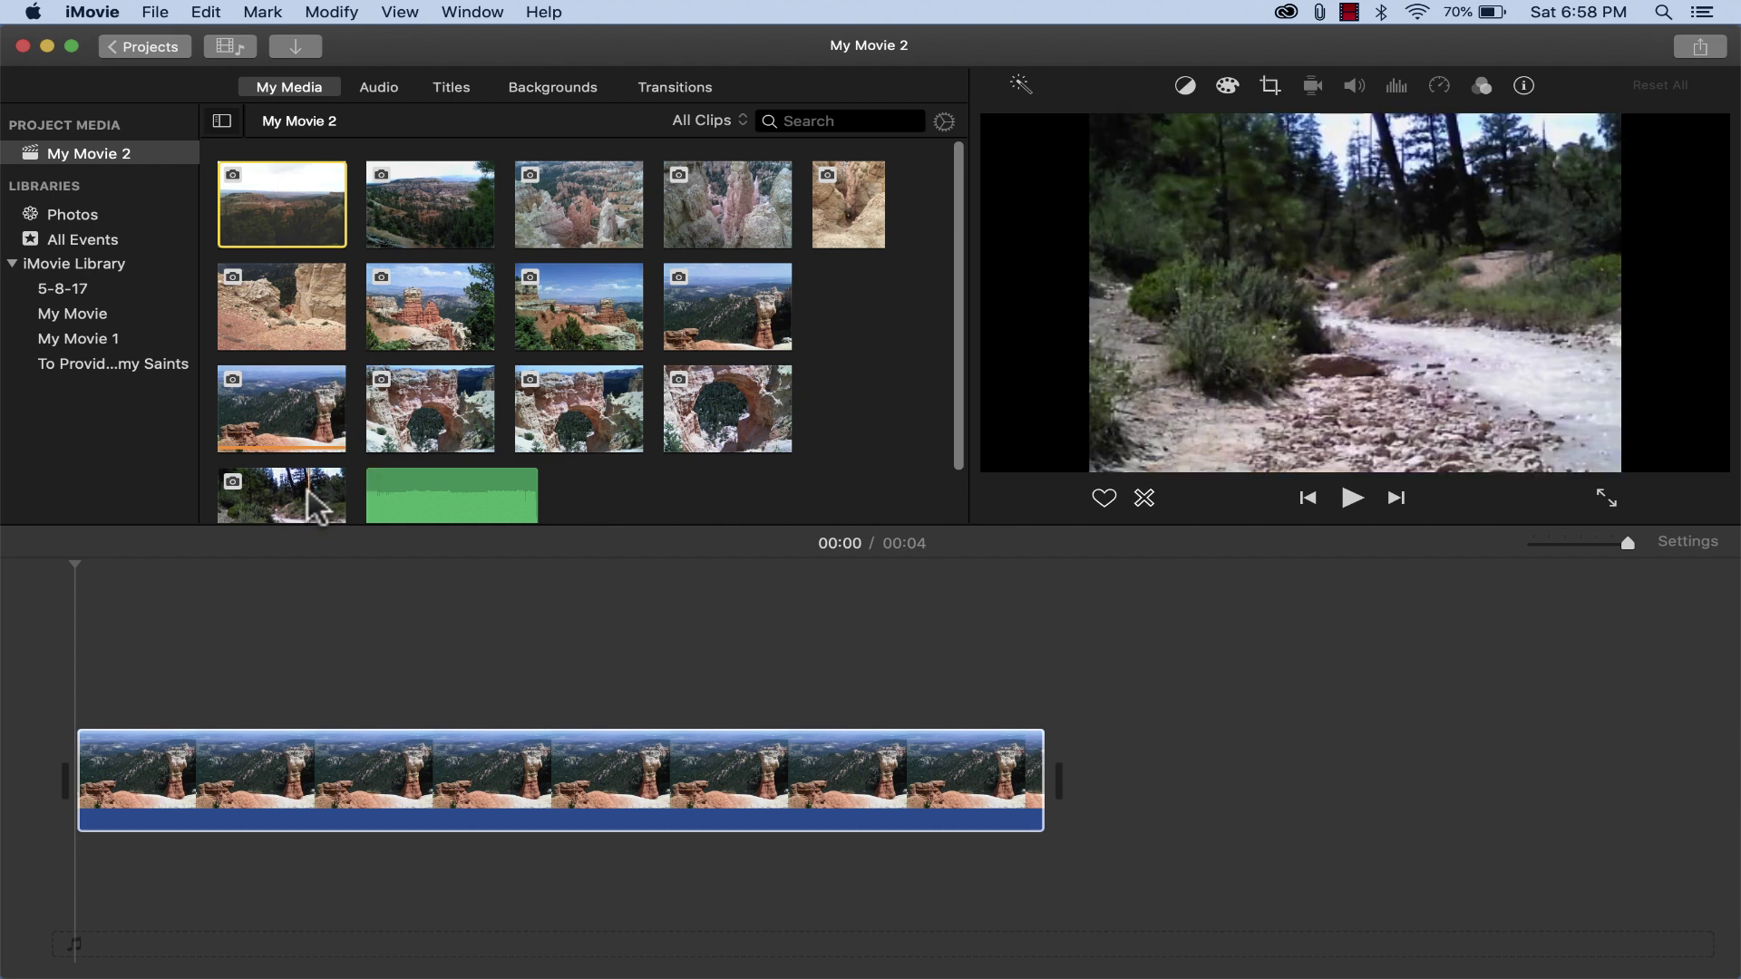
key(super+a)
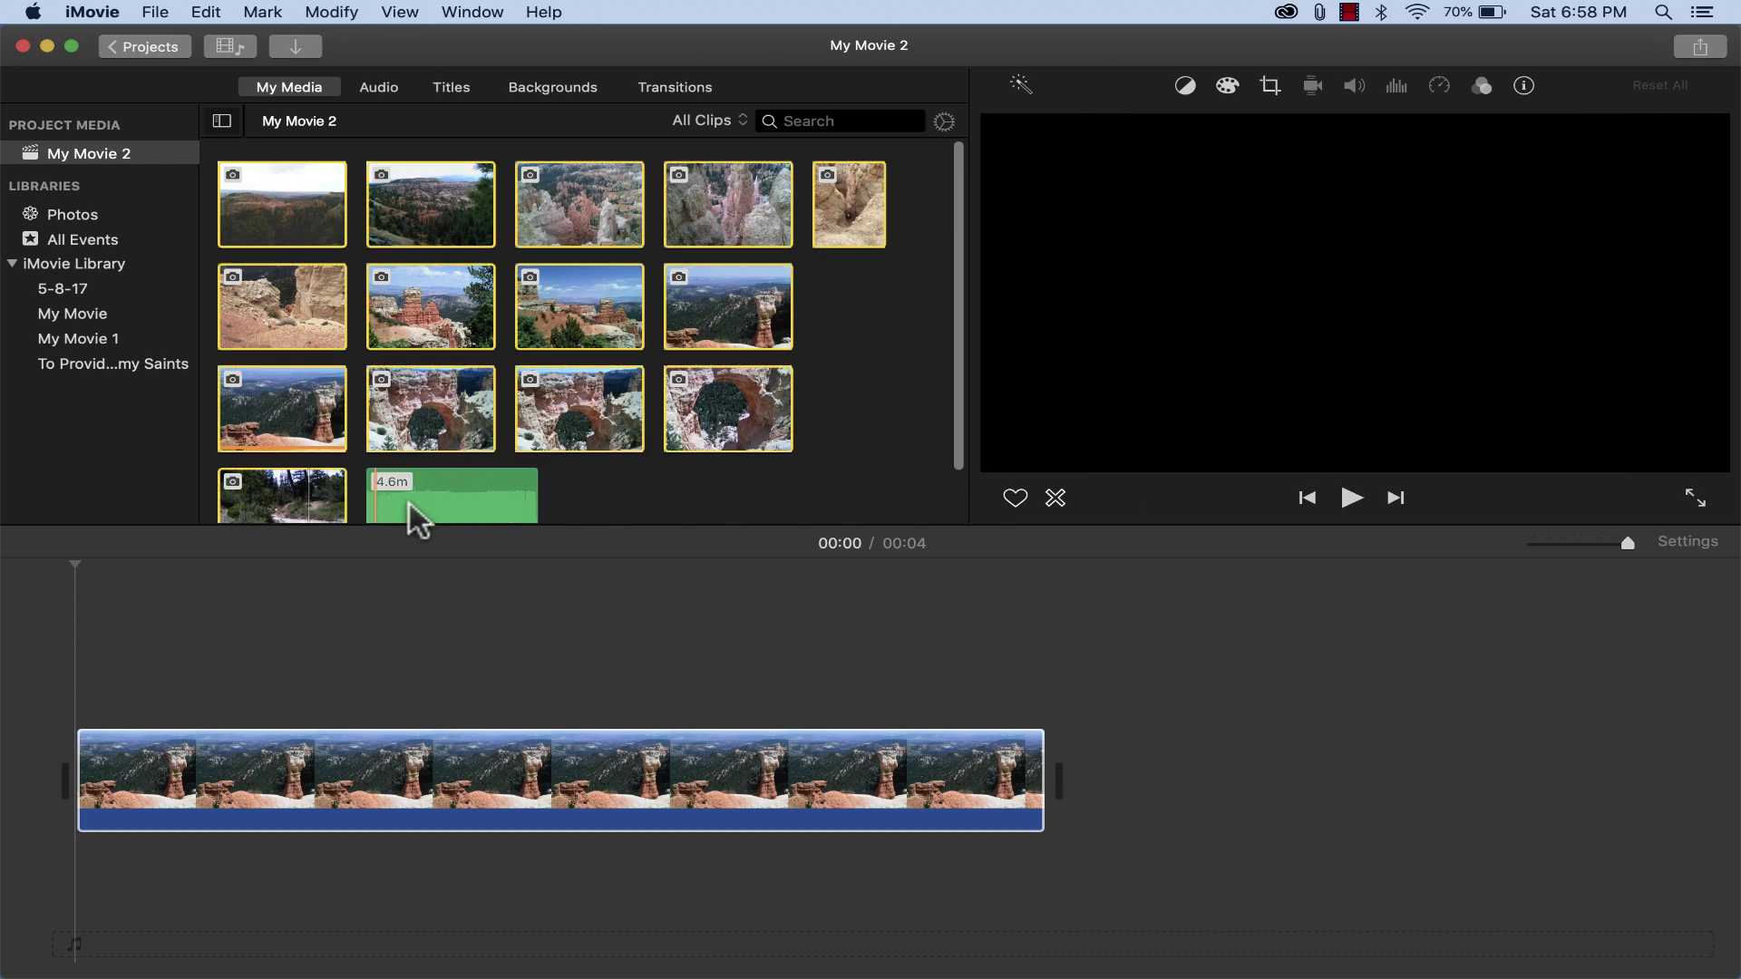
scroll(272, 380, down, 1)
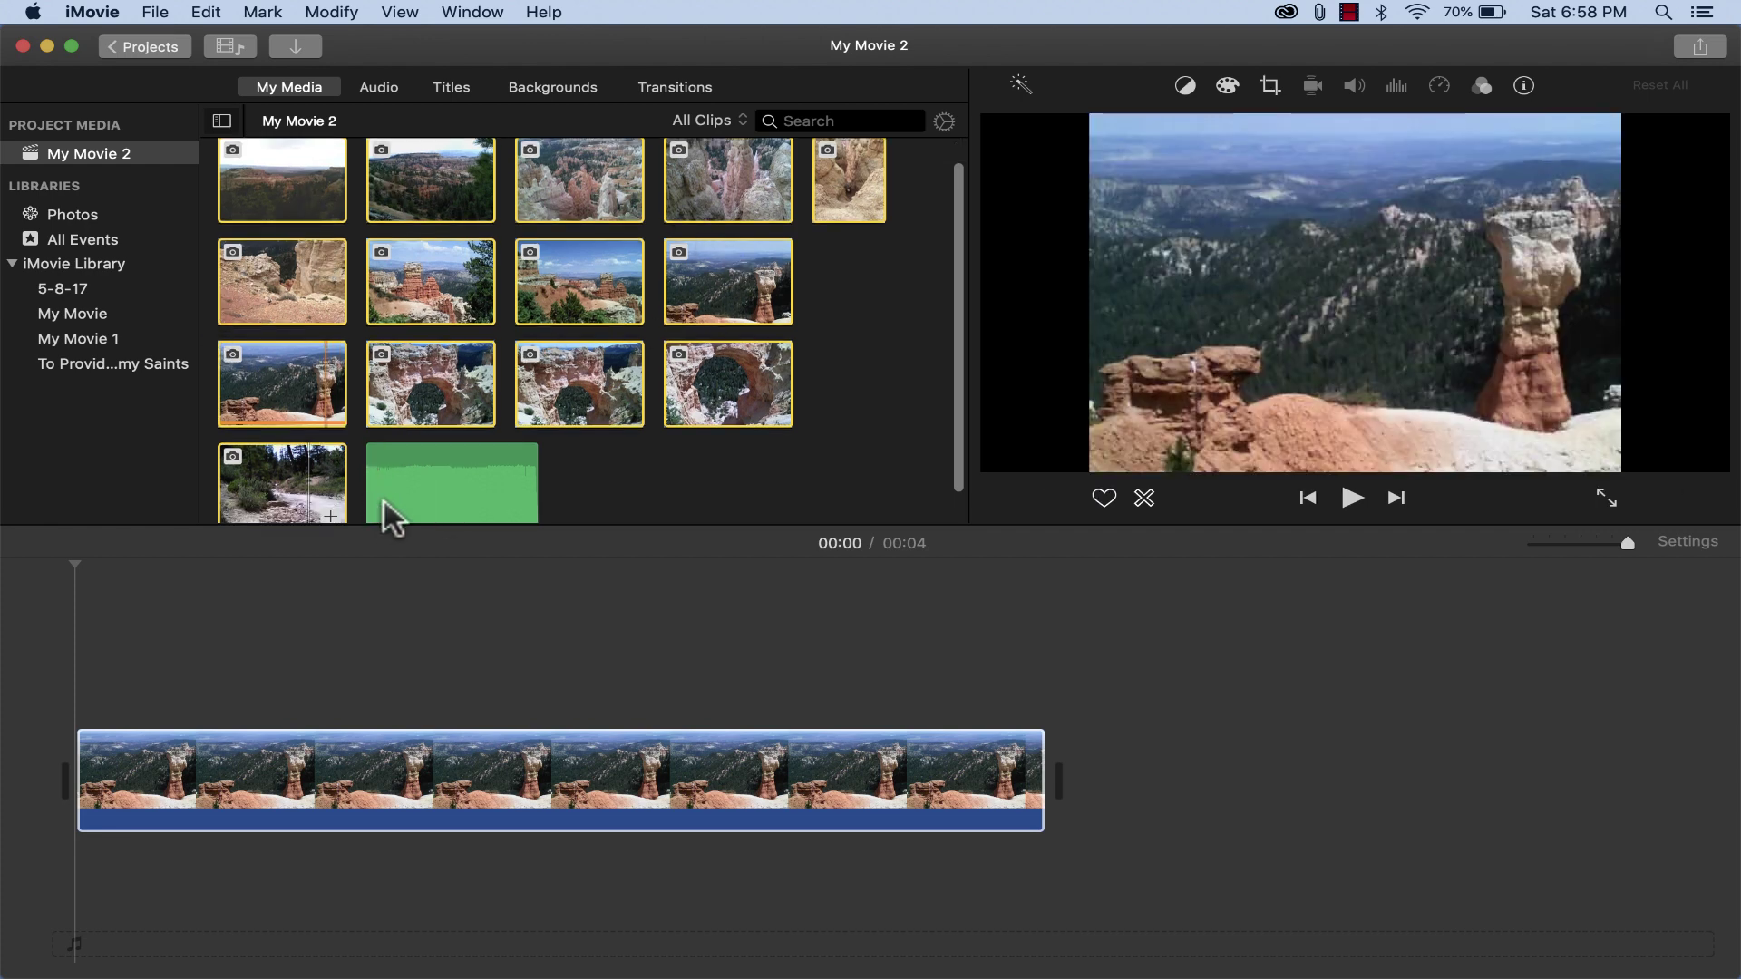
scroll(318, 245, up, 1)
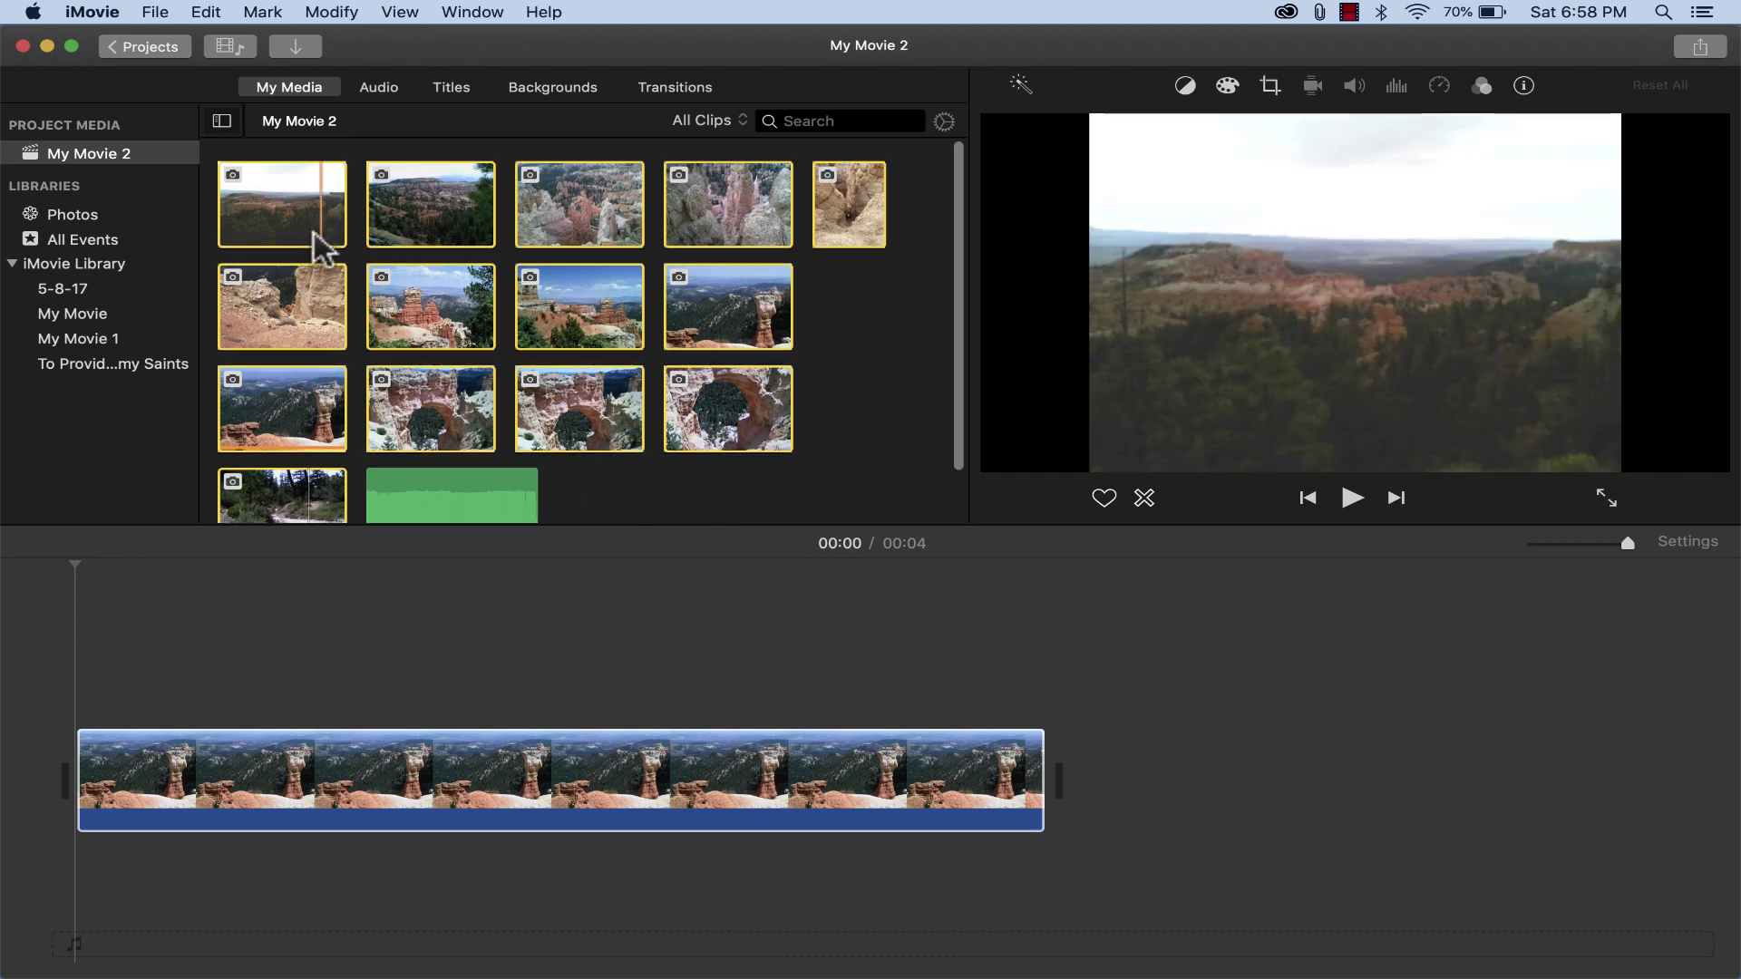
Step: Add the selected photos after the hoodoo clip and adjust the timeline zoom
drag(313, 238, 1057, 717)
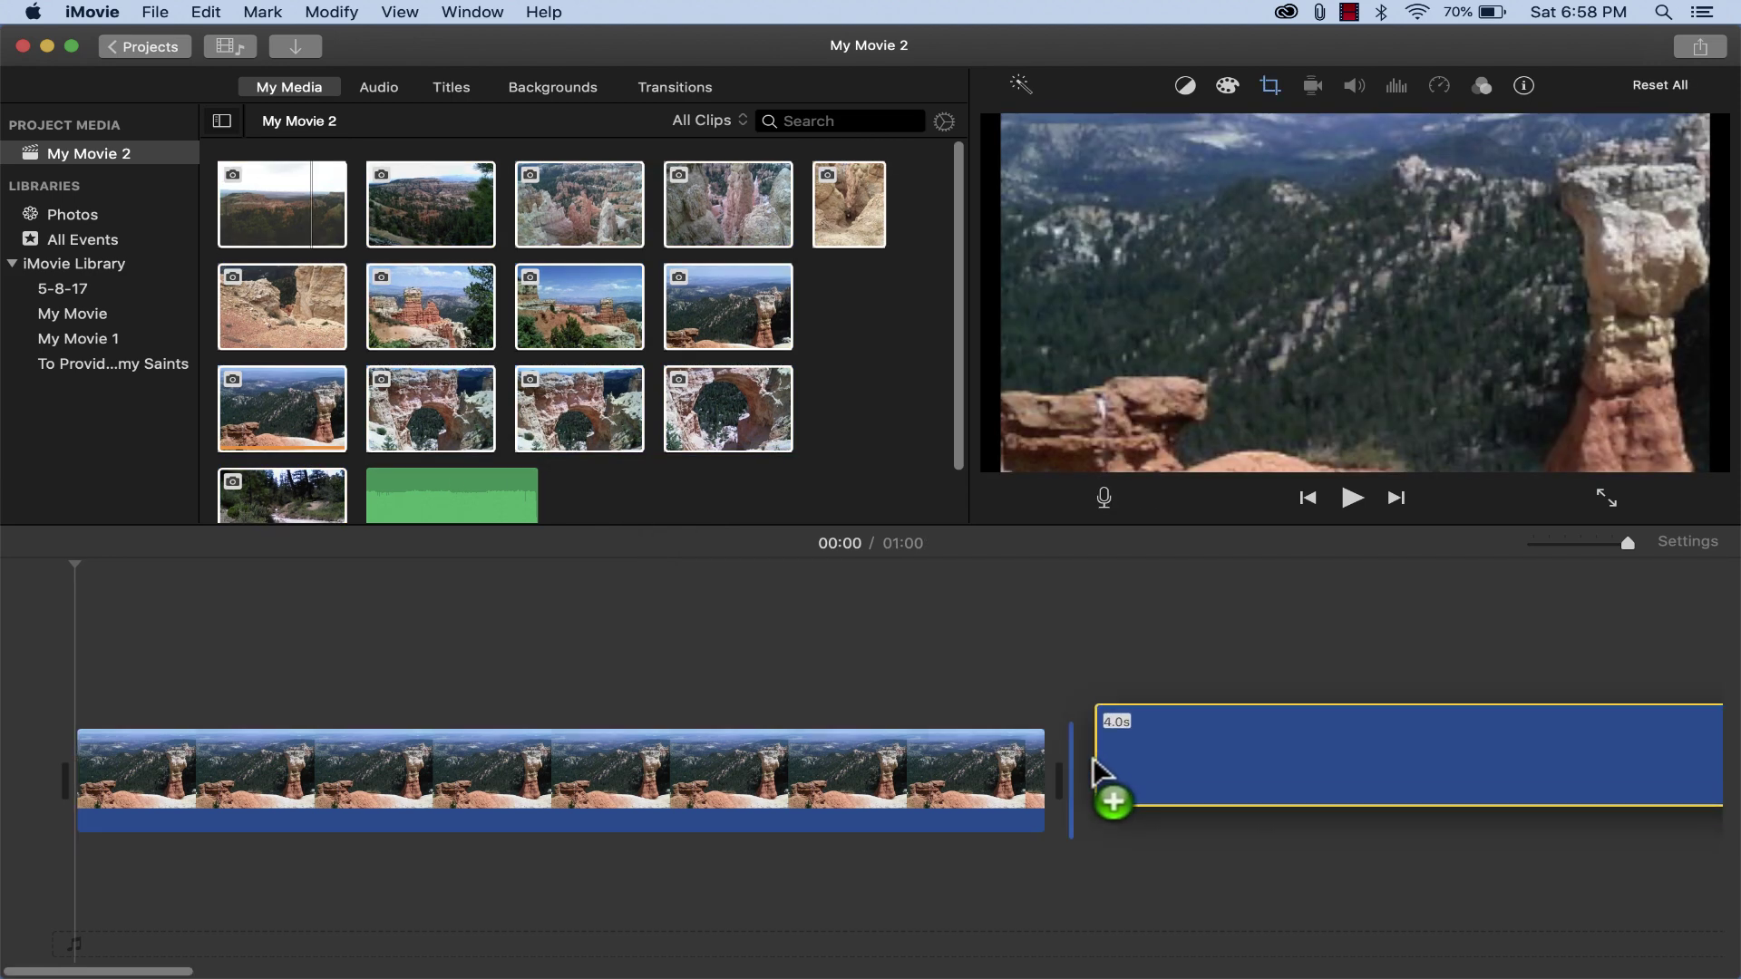
drag(1095, 764, 1095, 766)
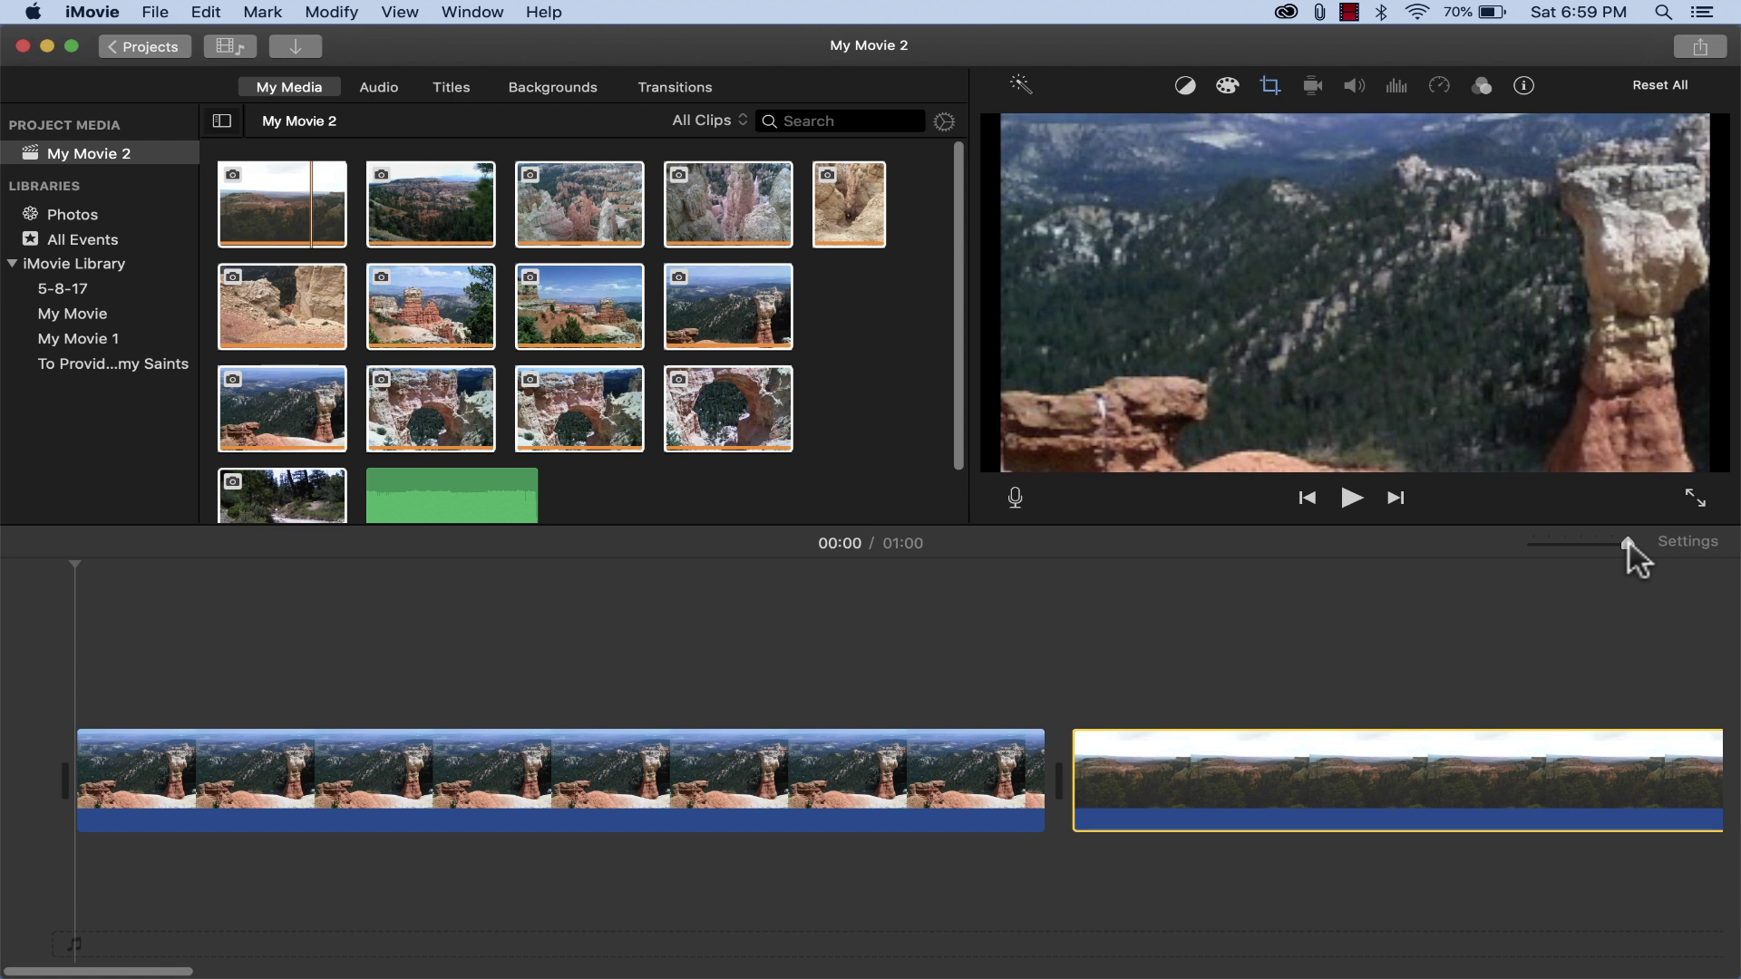
drag(1629, 543, 1560, 546)
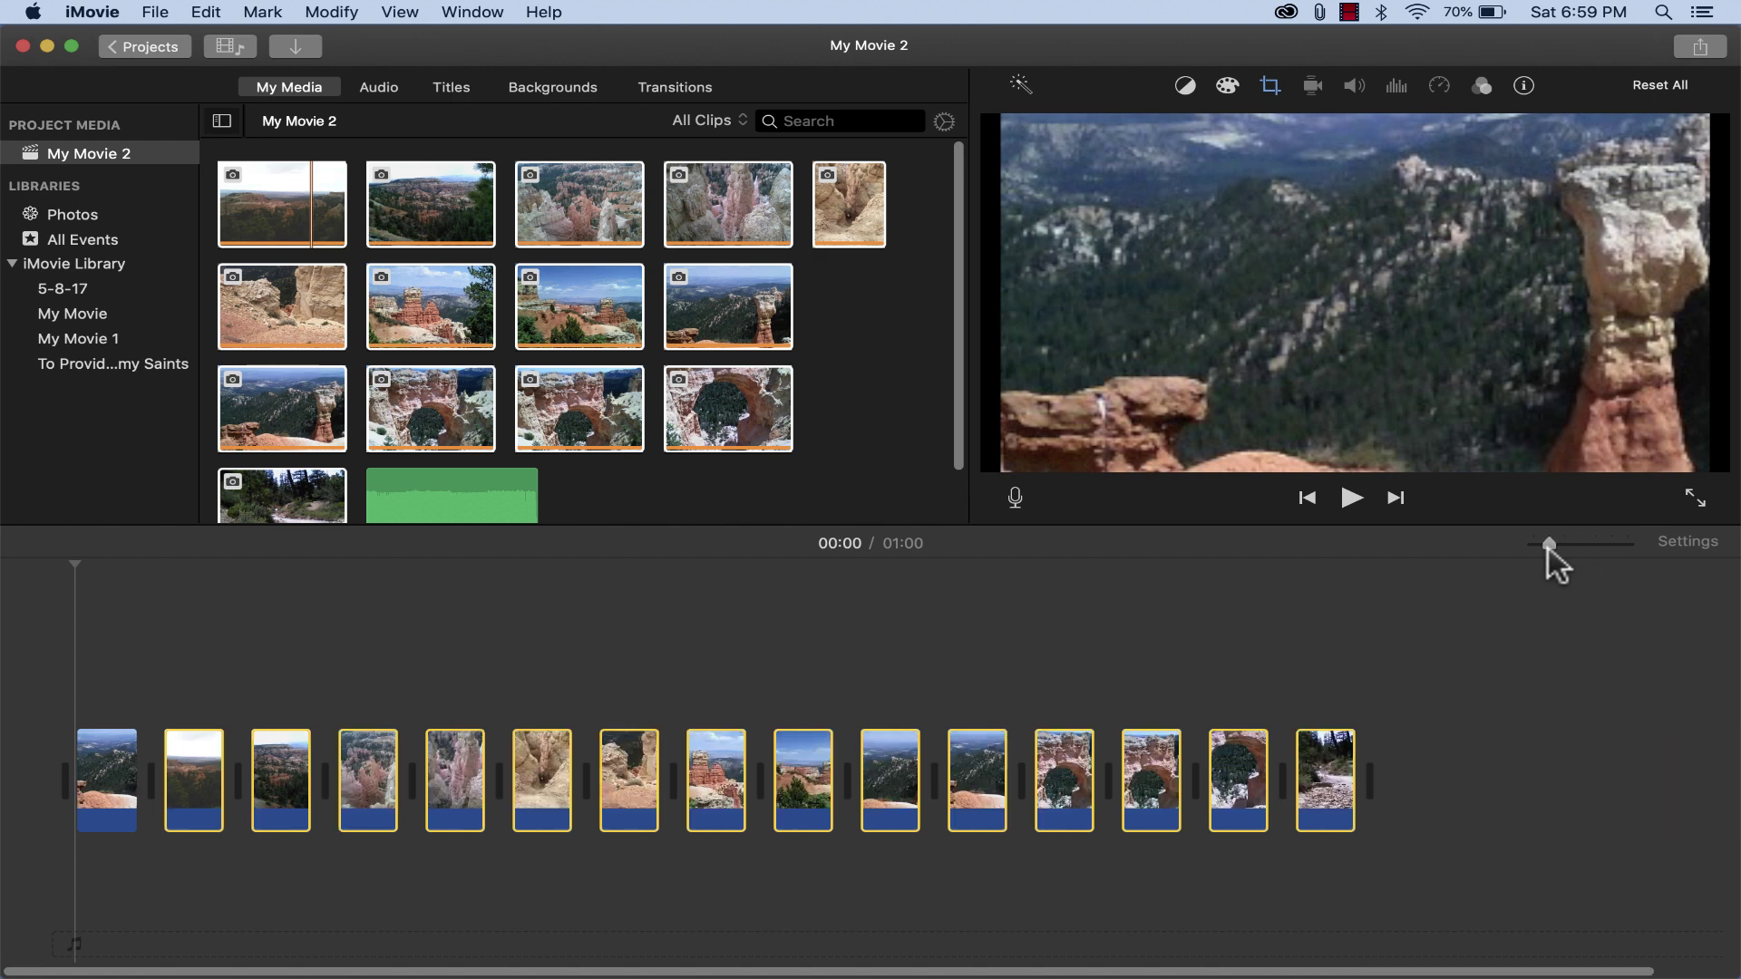
mouse_move(1547, 548)
mouse_down()
mouse_move(1626, 542)
mouse_move(1562, 546)
mouse_up()
Step: Play back the 15-photo Bryce Canyon slideshow from the beginning
click(1351, 500)
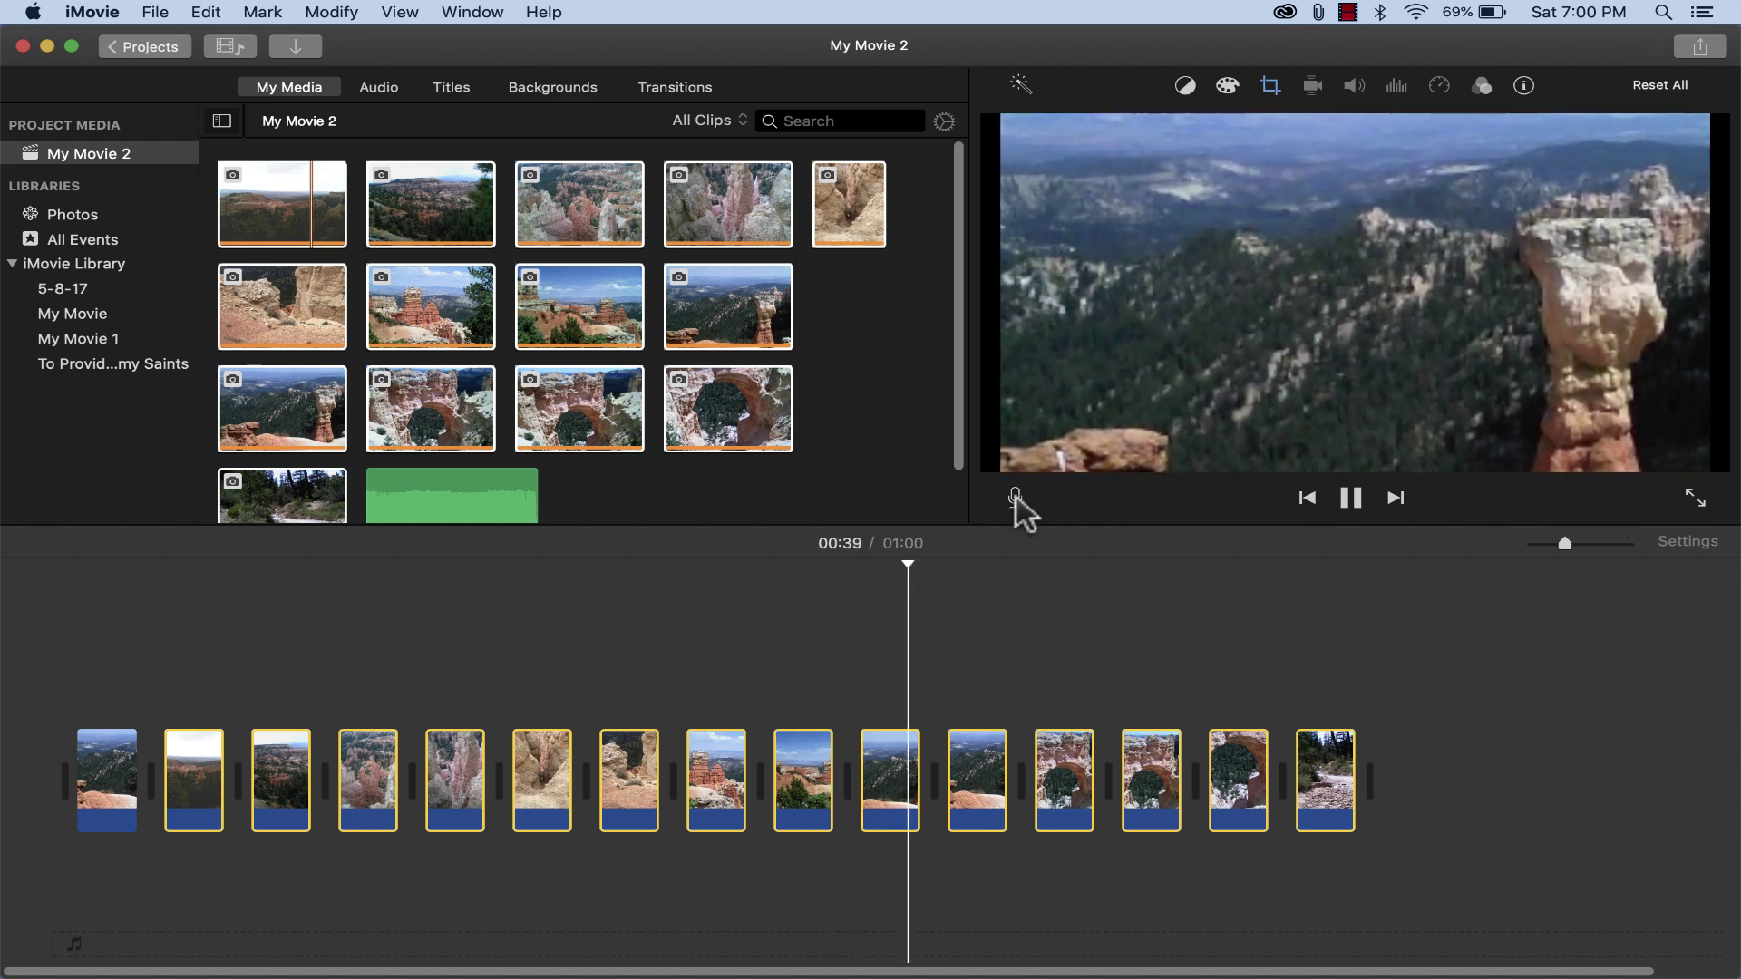
Step: Stop playback and move the overlook rock-pillar photo between the first two arch photos
click(1002, 626)
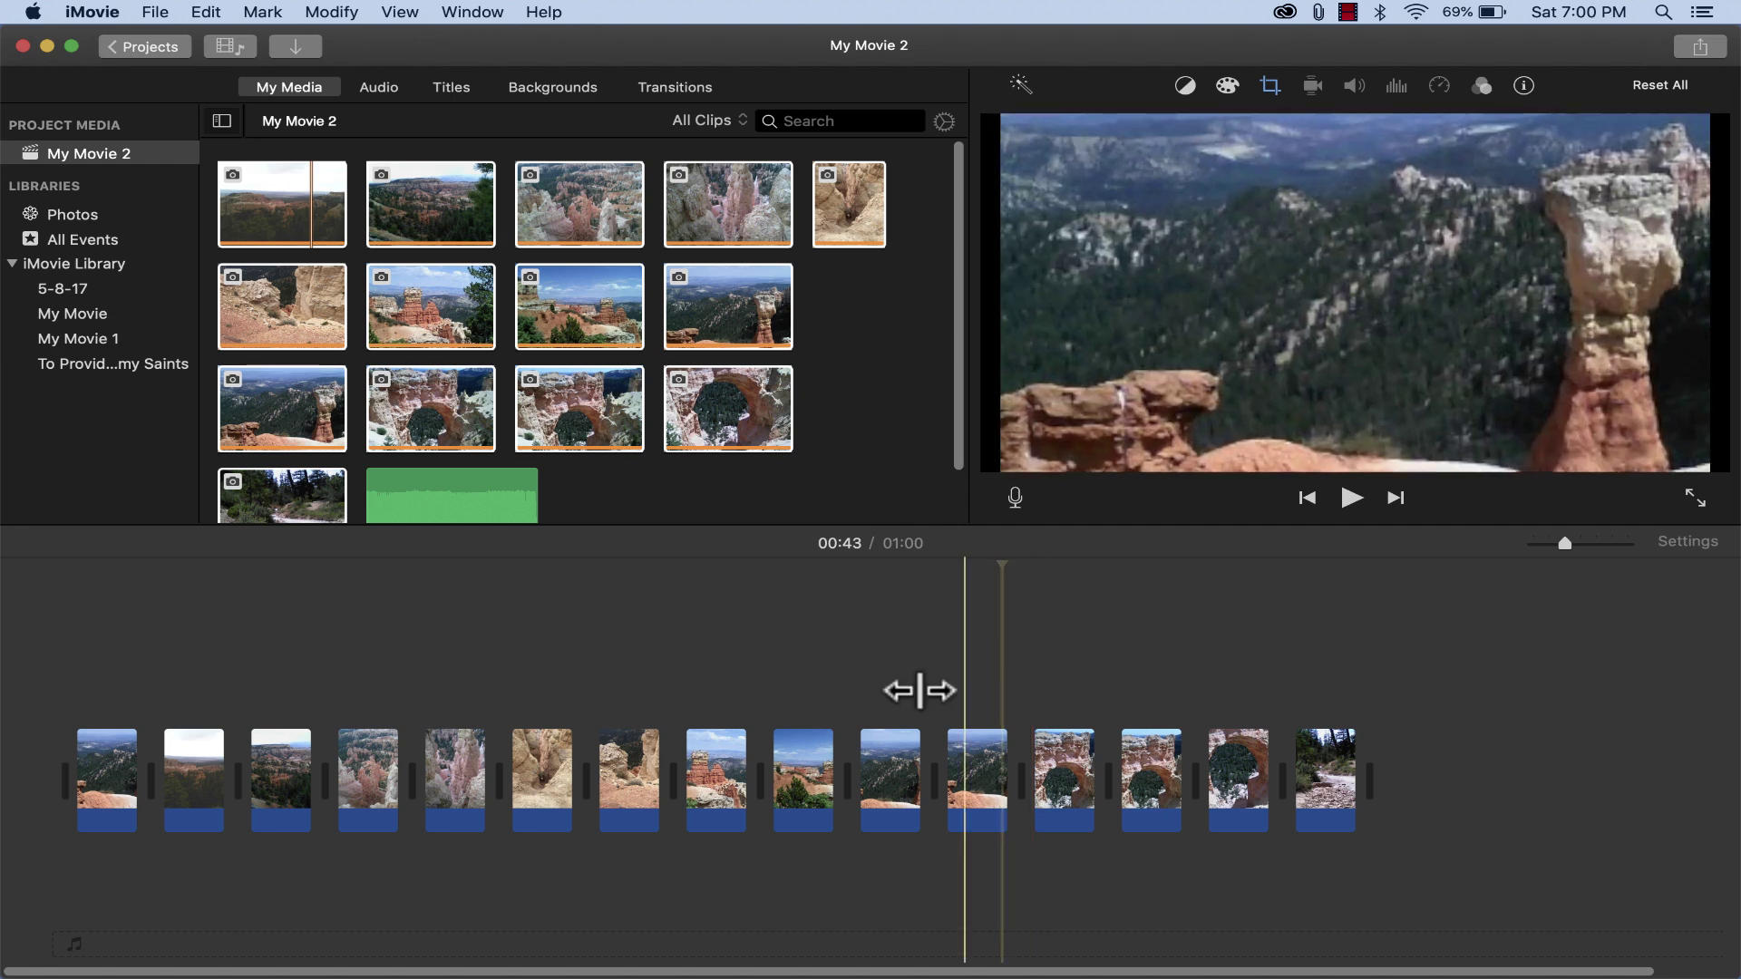
drag(457, 786, 699, 789)
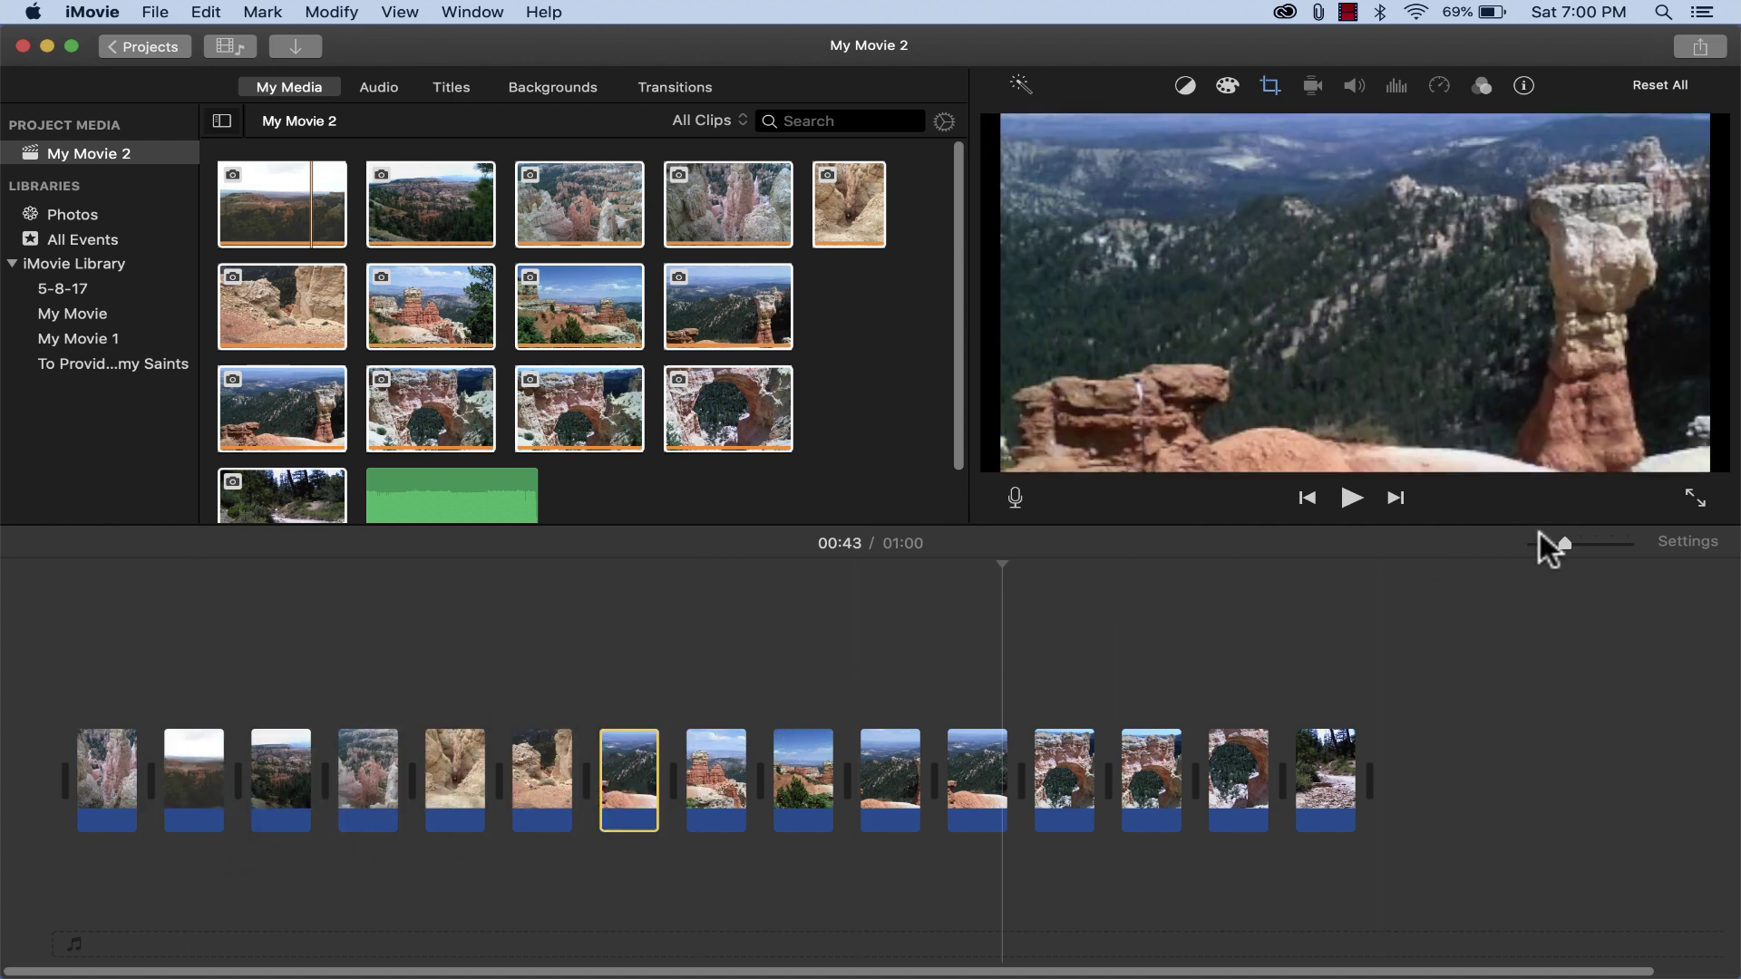
mouse_move(1566, 541)
mouse_down()
mouse_move(1585, 541)
mouse_move(1562, 542)
mouse_up()
click(912, 789)
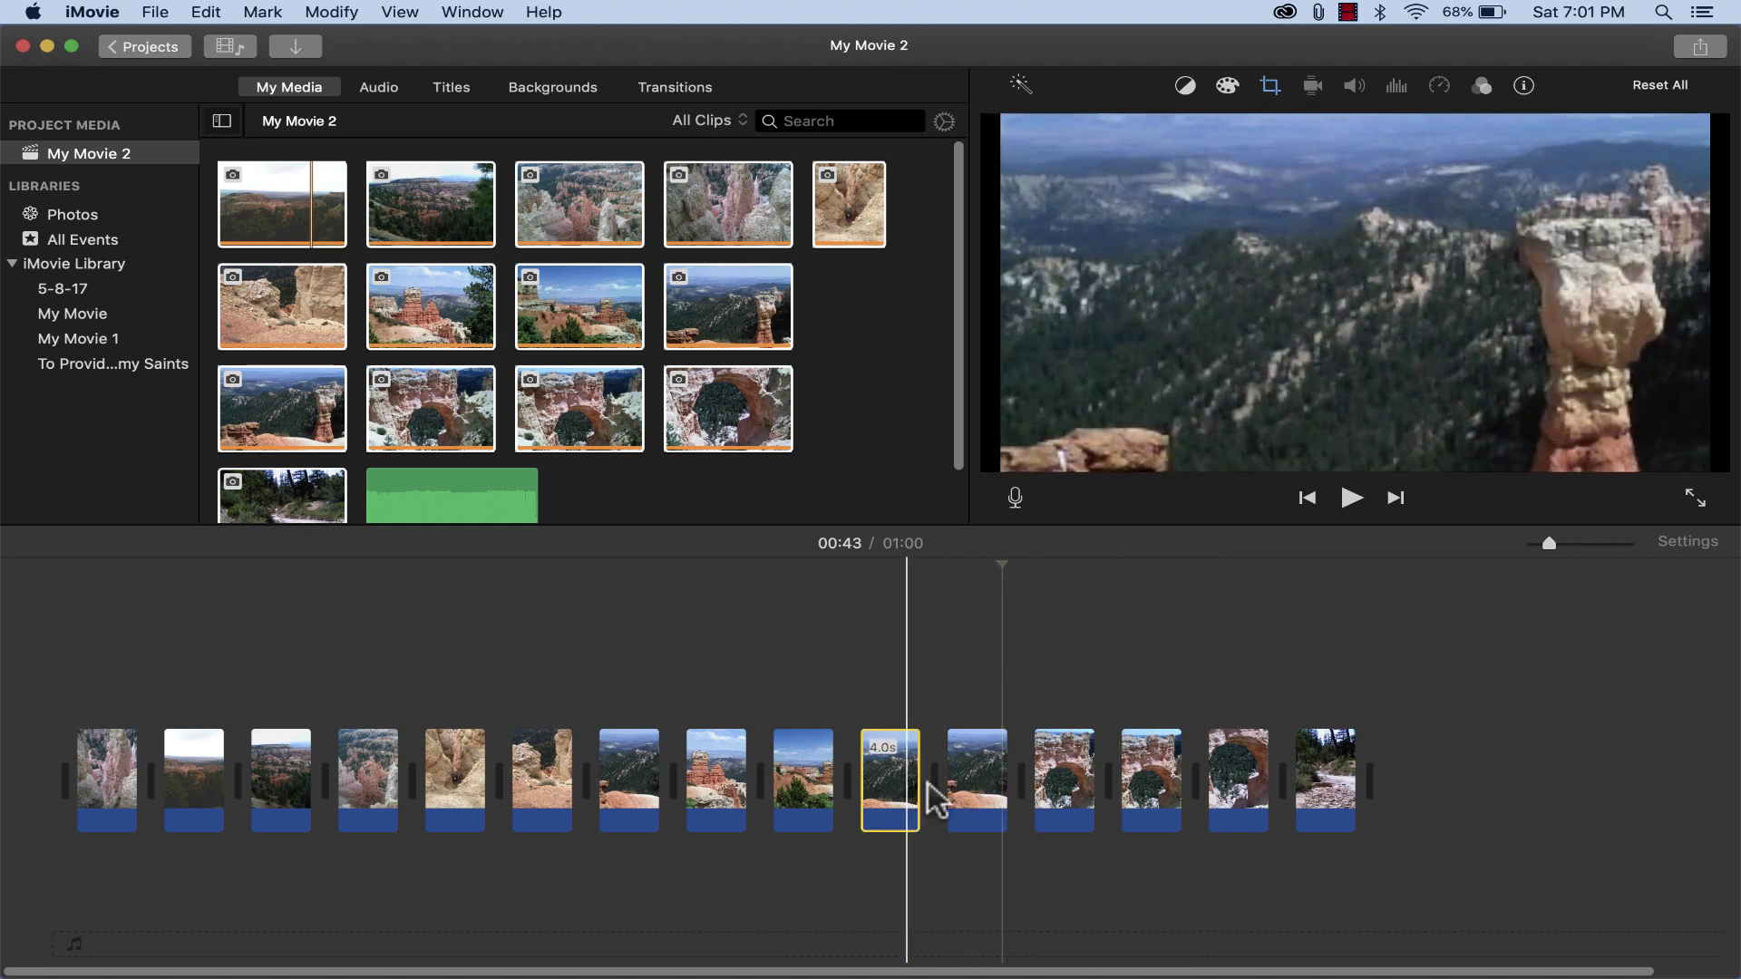
drag(926, 781, 1144, 780)
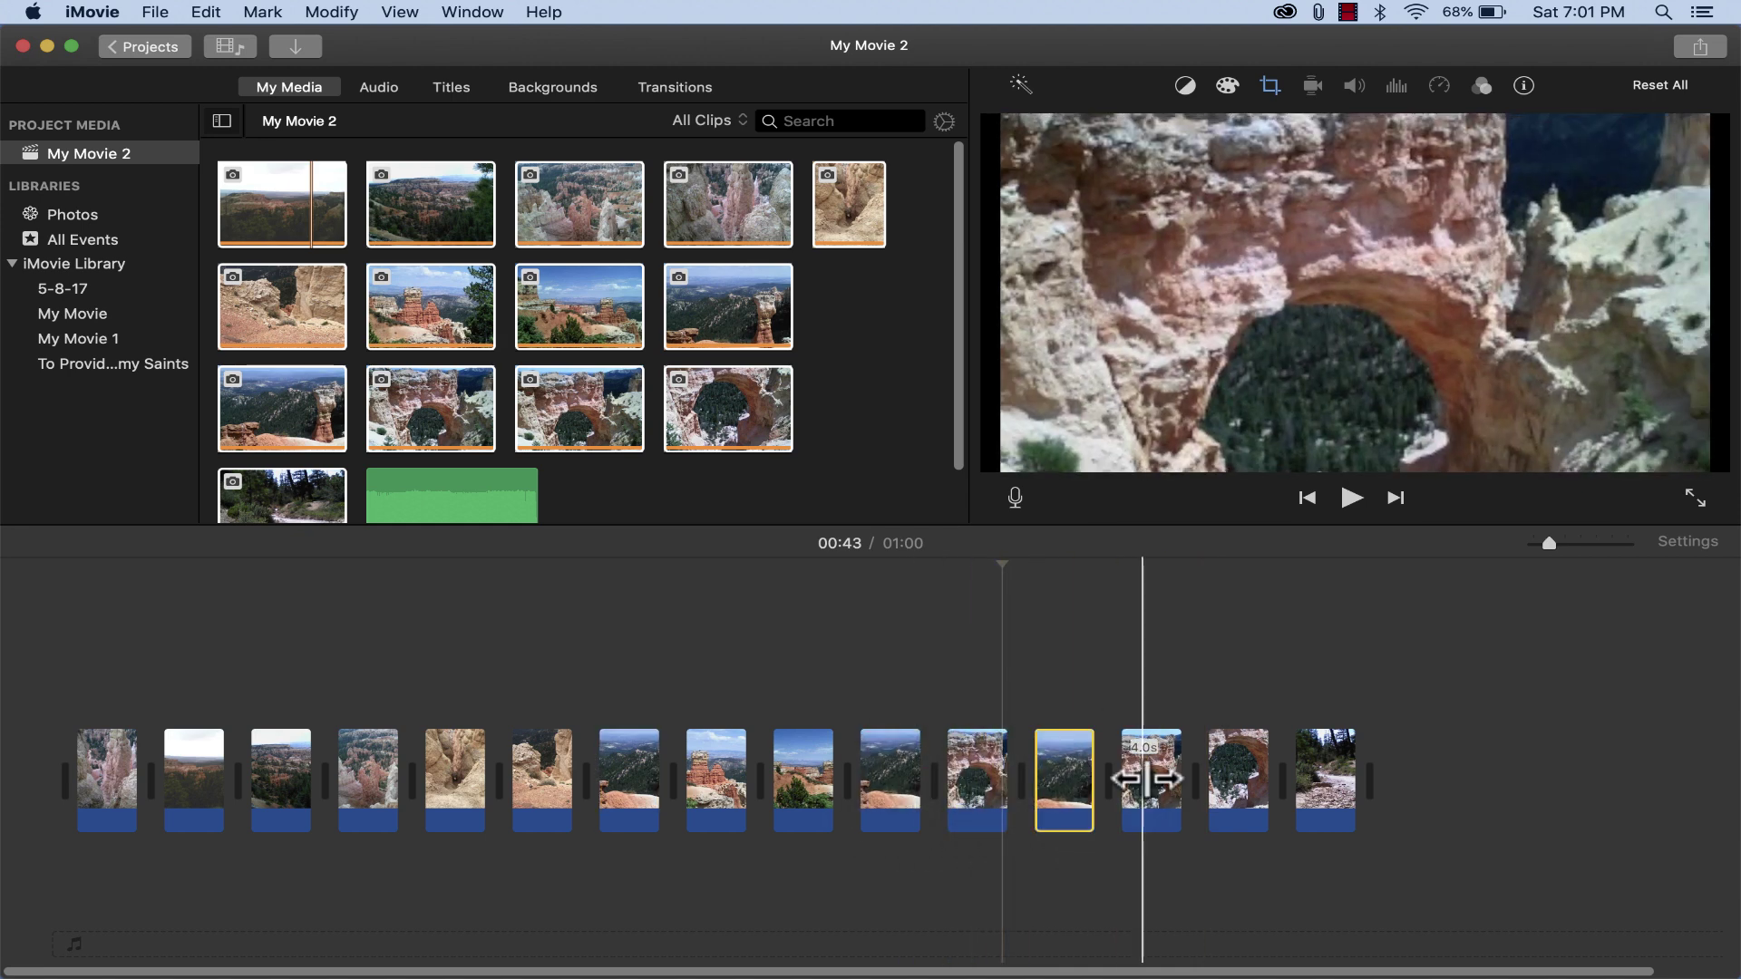
mouse_move(1572, 547)
mouse_down()
mouse_move(1645, 547)
mouse_move(1552, 544)
mouse_up()
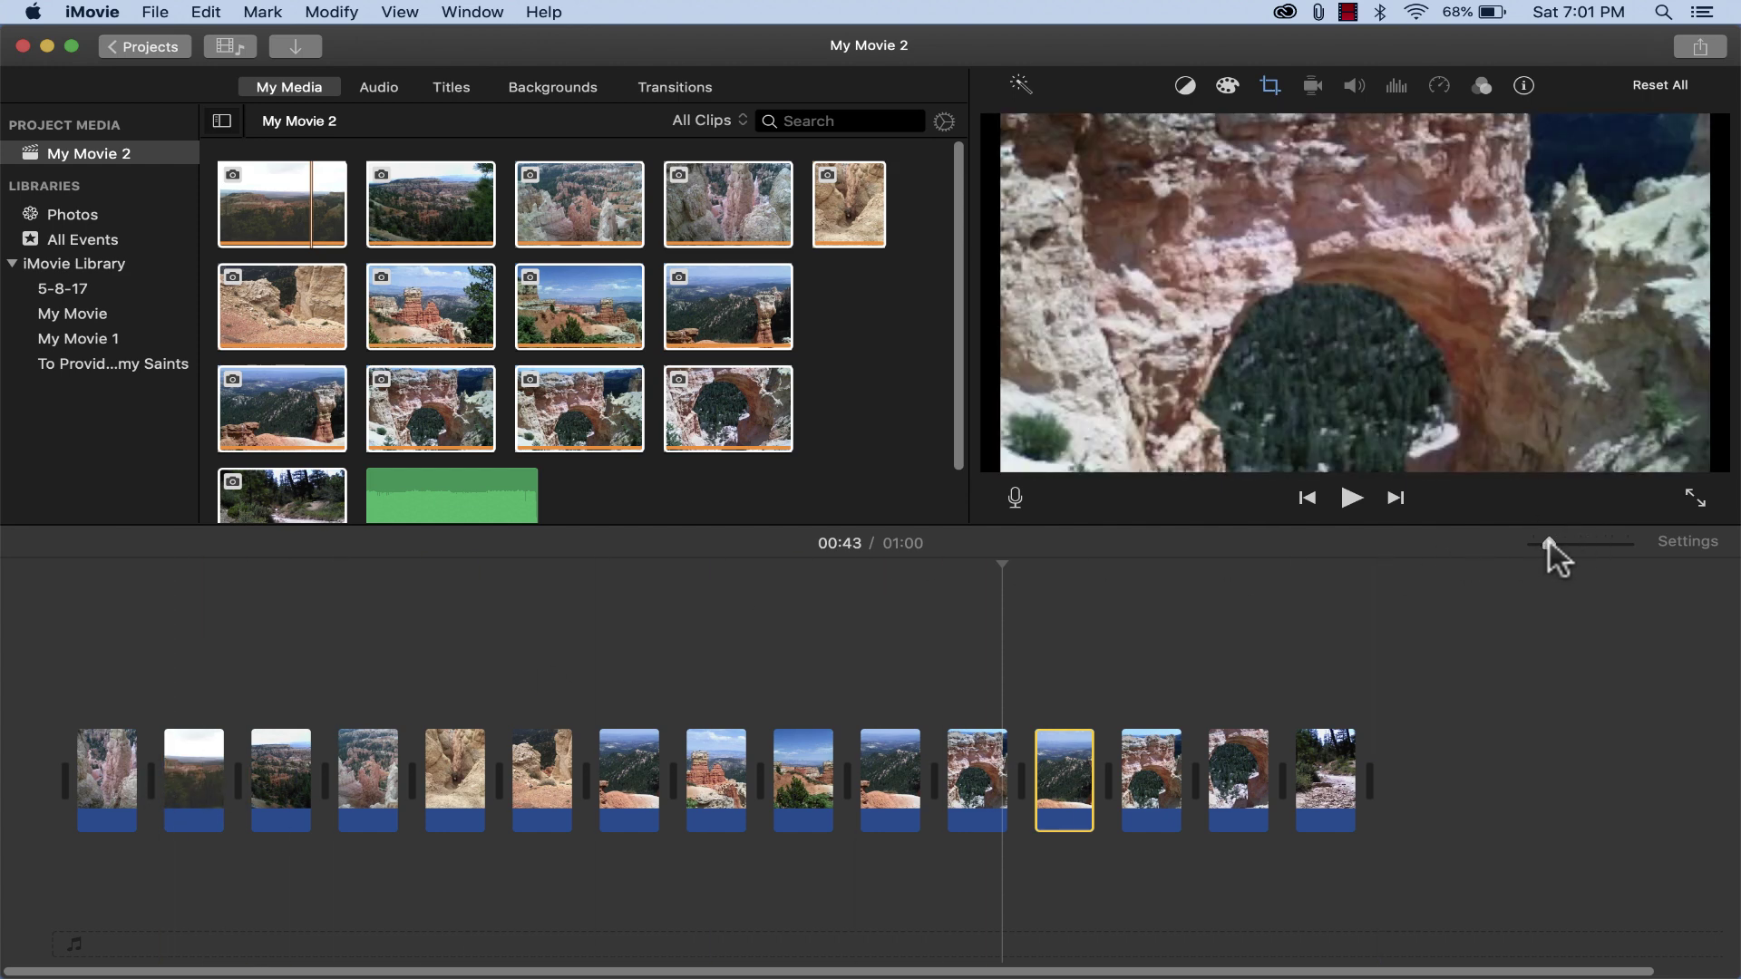
Step: Trim the first photo, lengthen the second to about 5 seconds and the fifth to about 8
drag(1549, 541, 1565, 543)
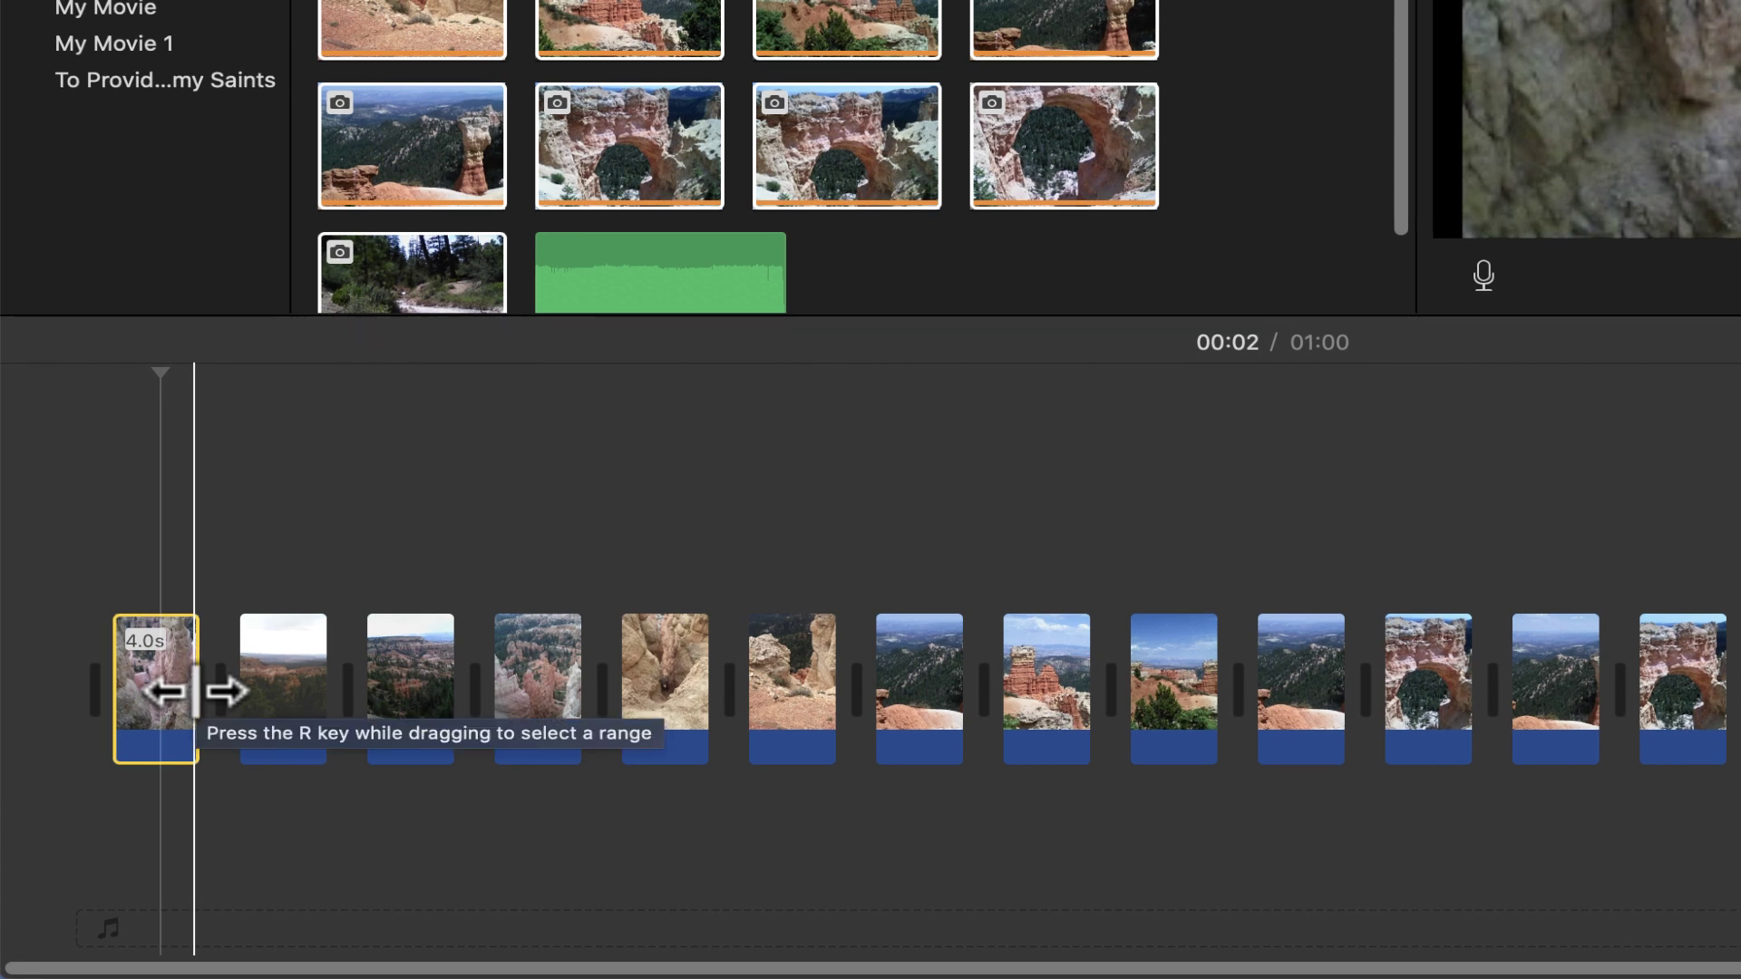
drag(195, 691, 142, 687)
click(311, 689)
drag(309, 689, 343, 686)
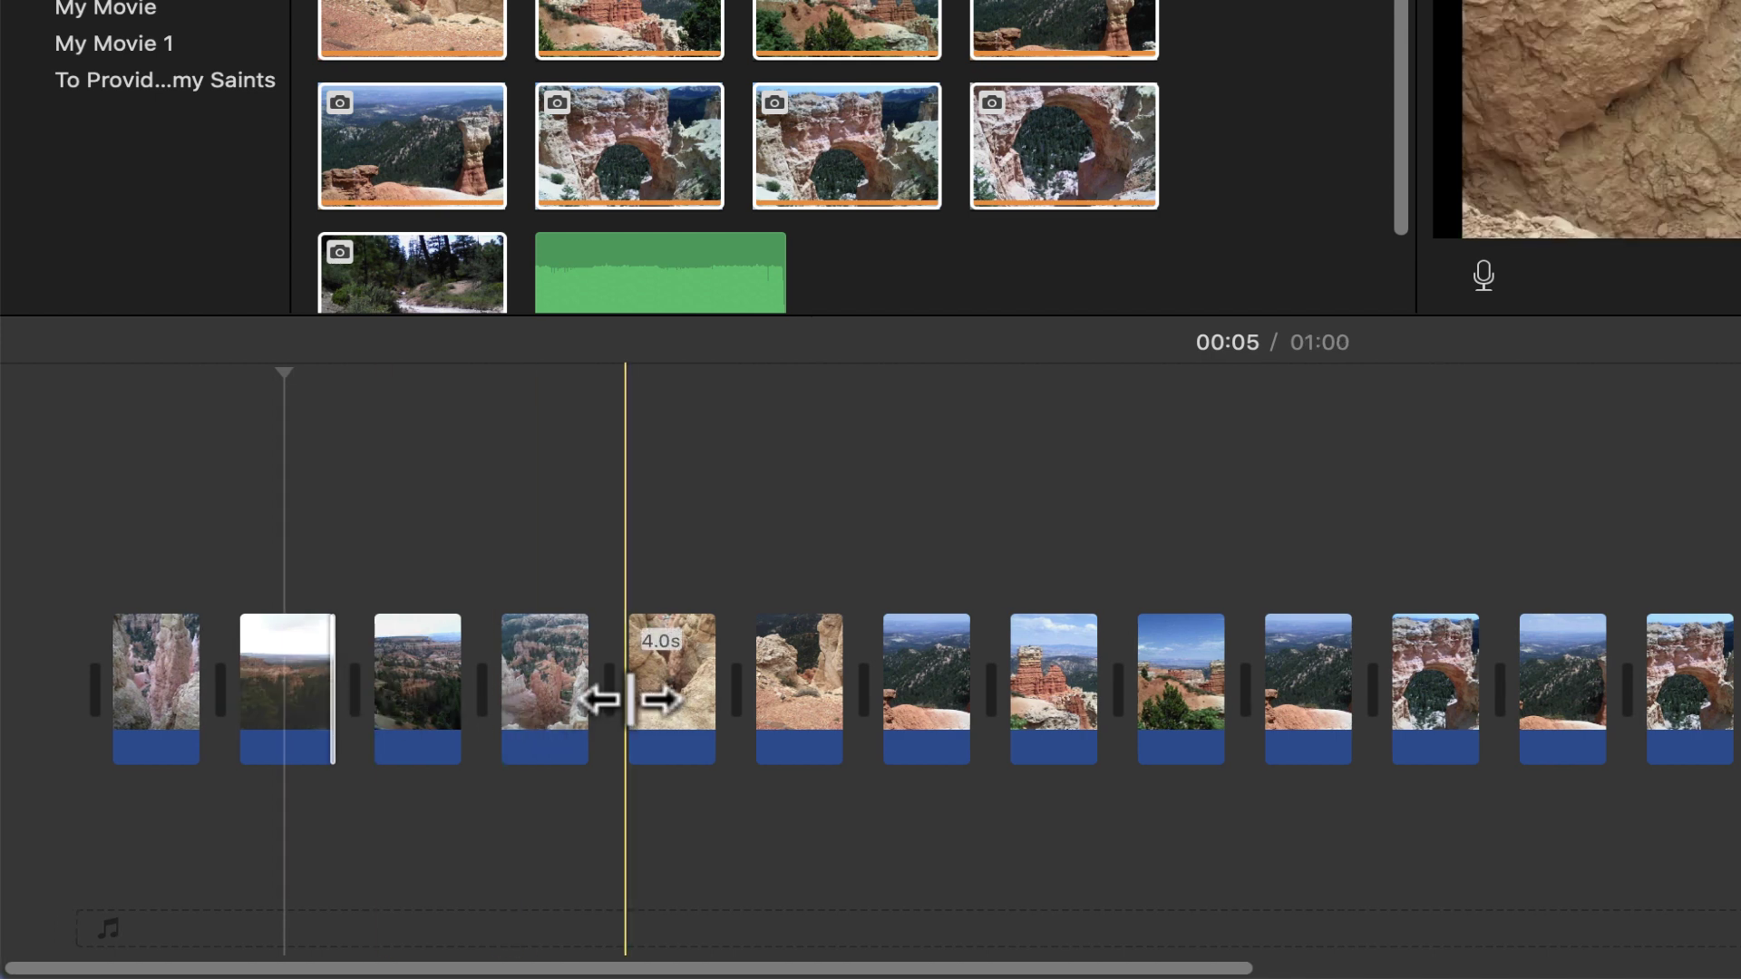
drag(630, 698, 723, 680)
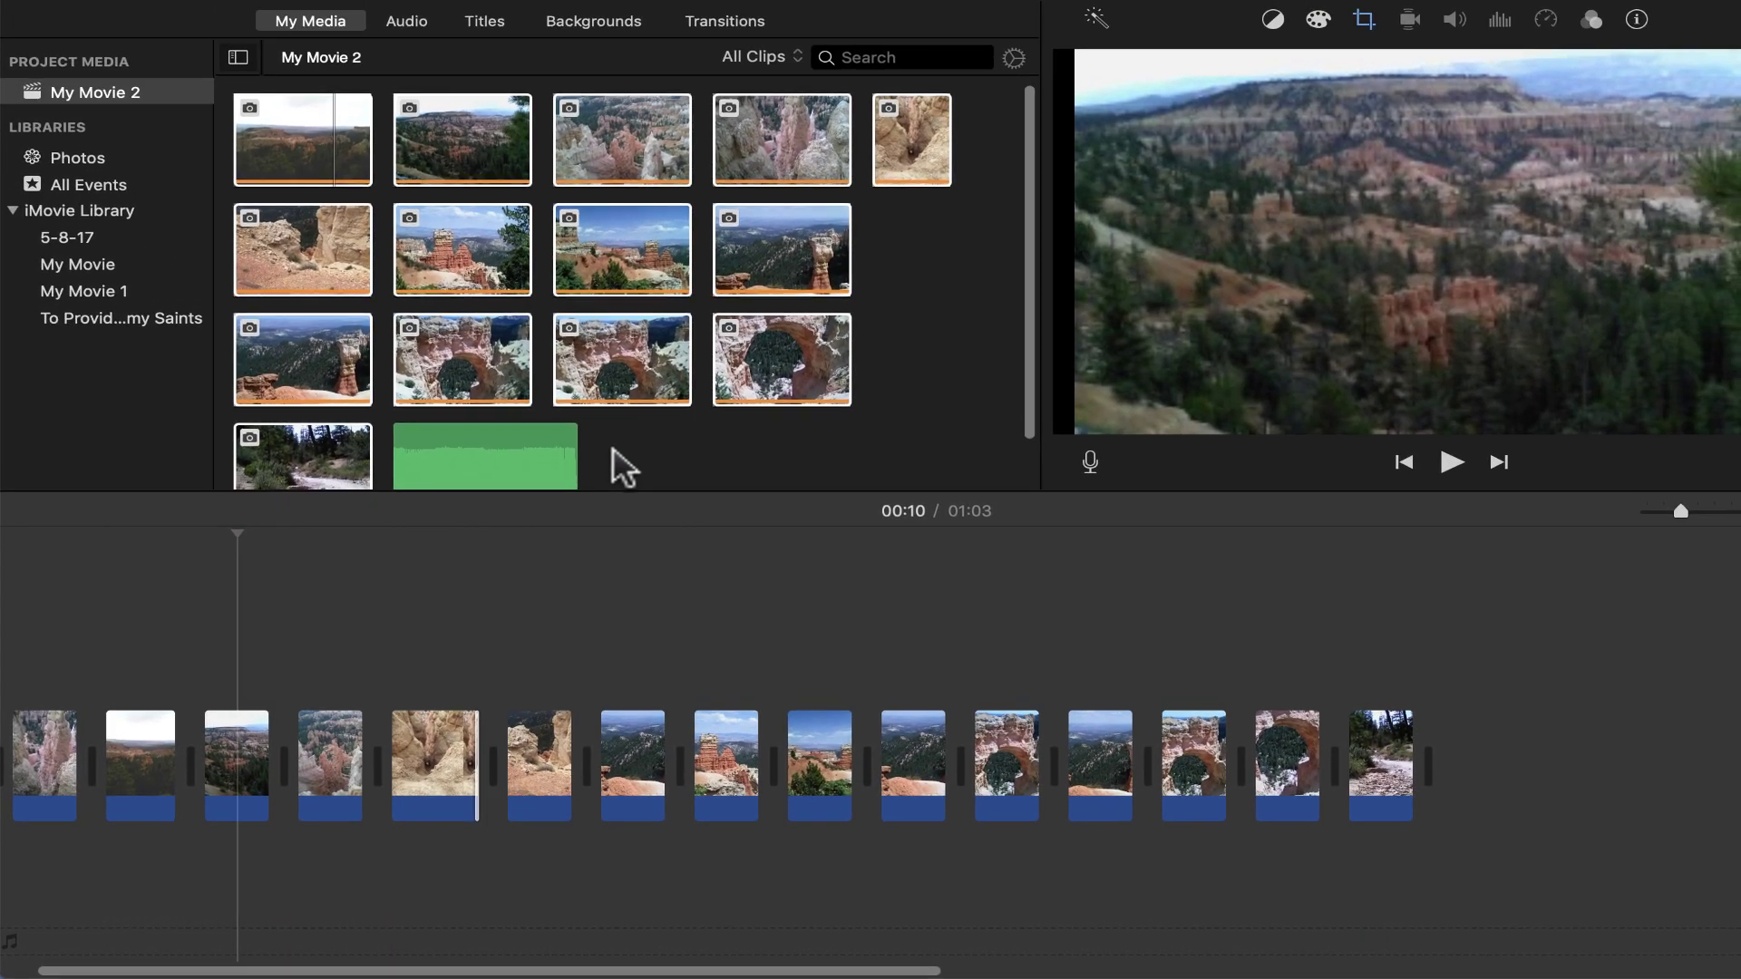
Step: Add the Nimbus music clip beneath the photos, aligned with the movie's start
scroll(661, 421, down, 1)
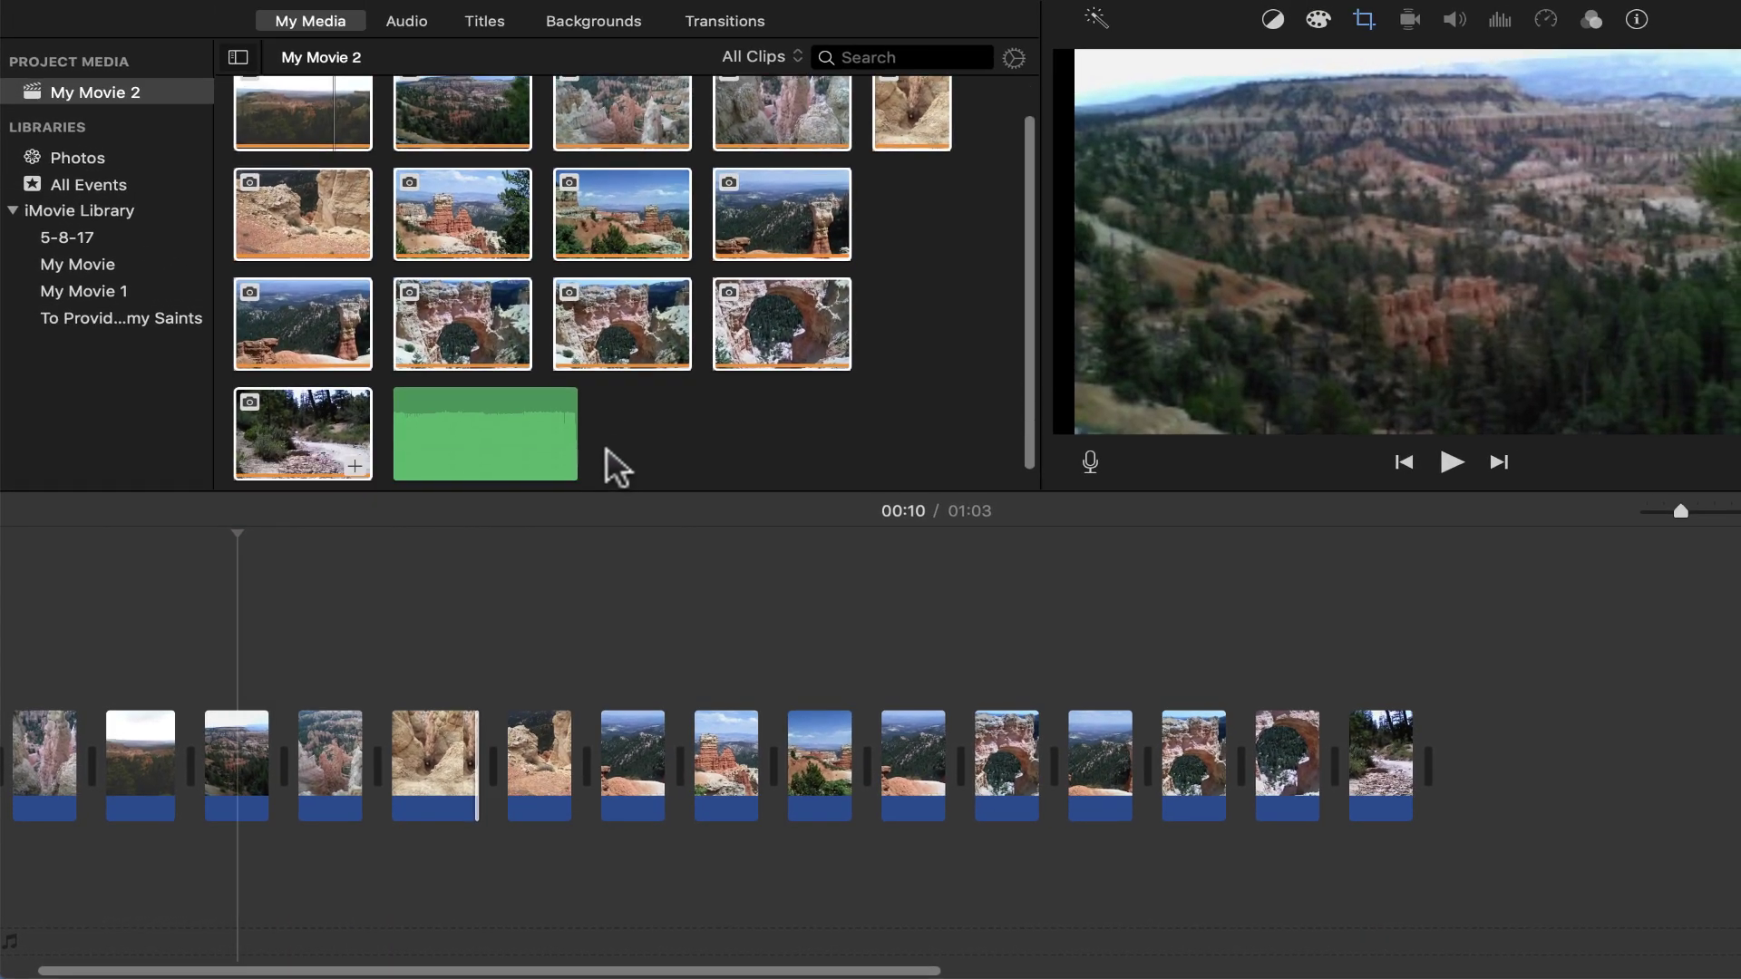
key(super+a)
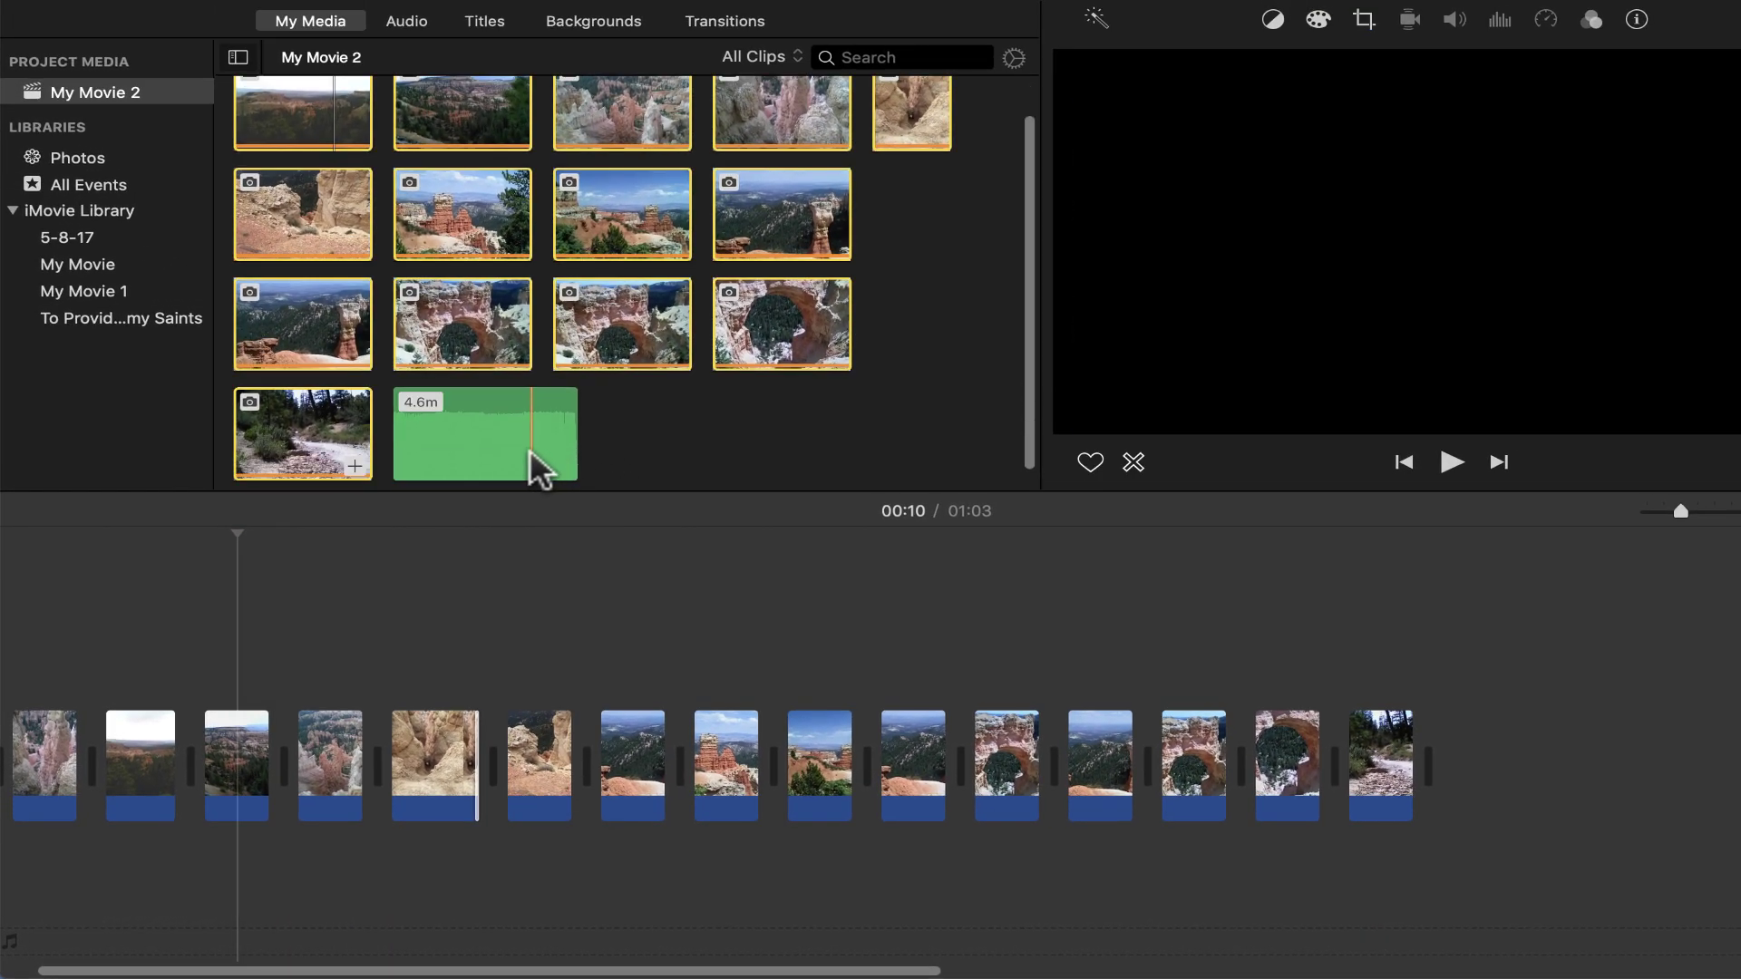
click(481, 426)
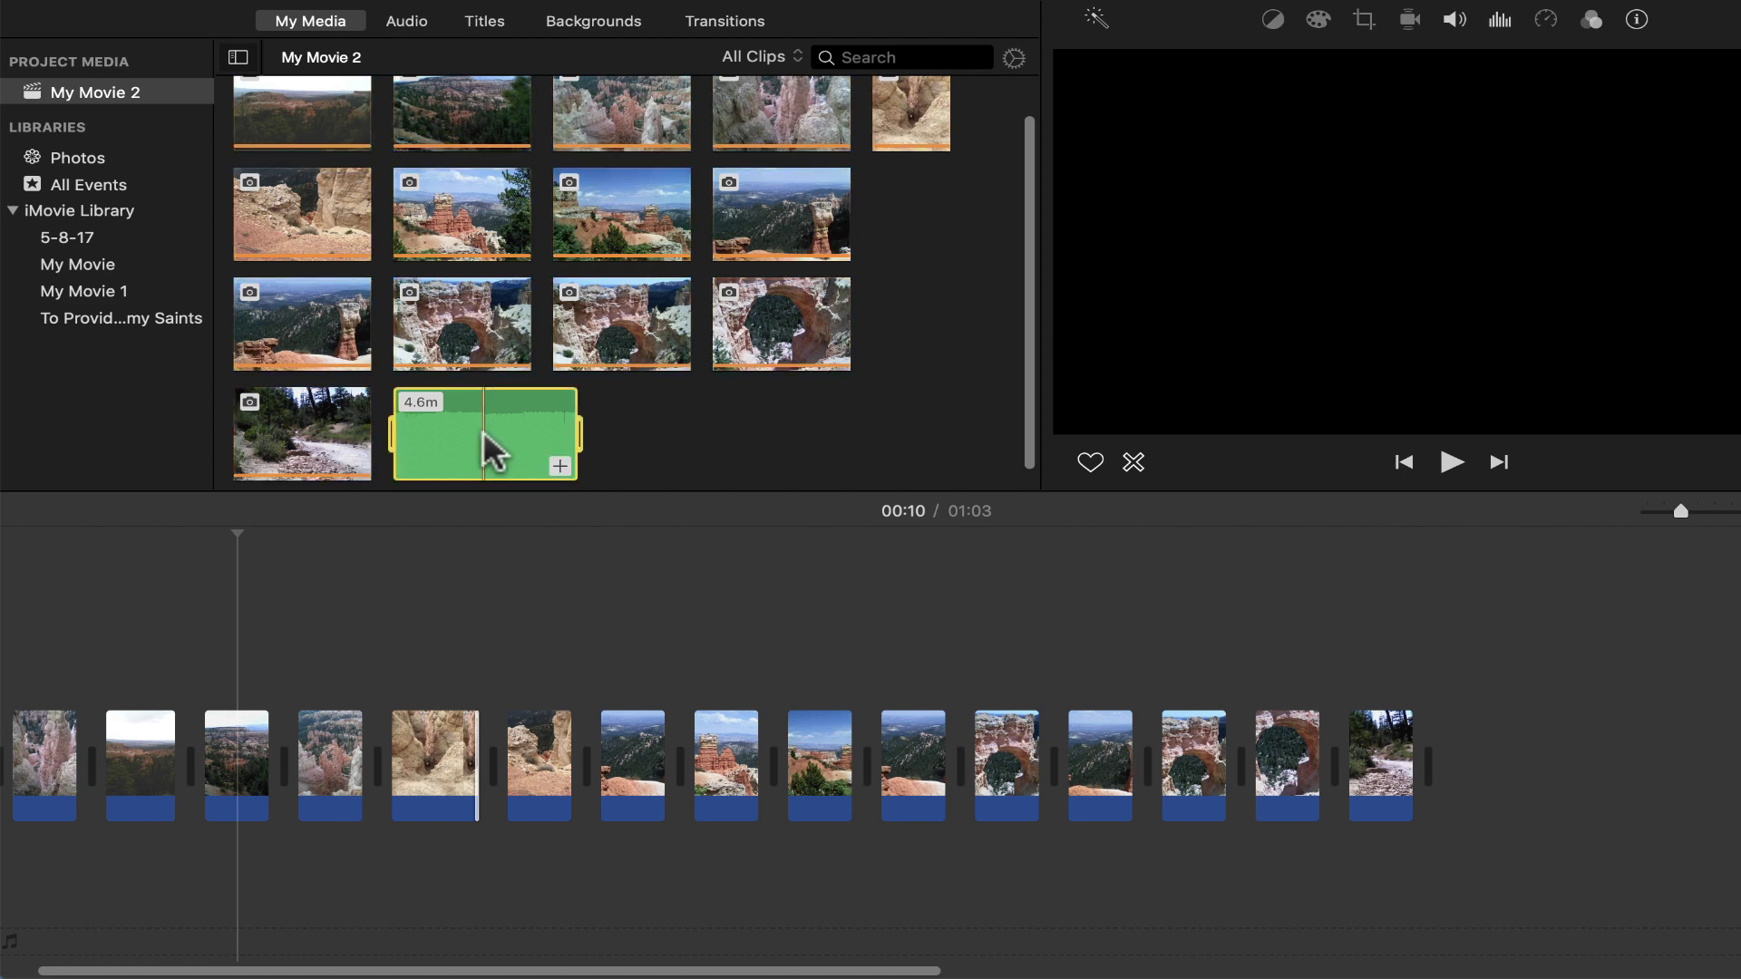
drag(482, 430, 80, 878)
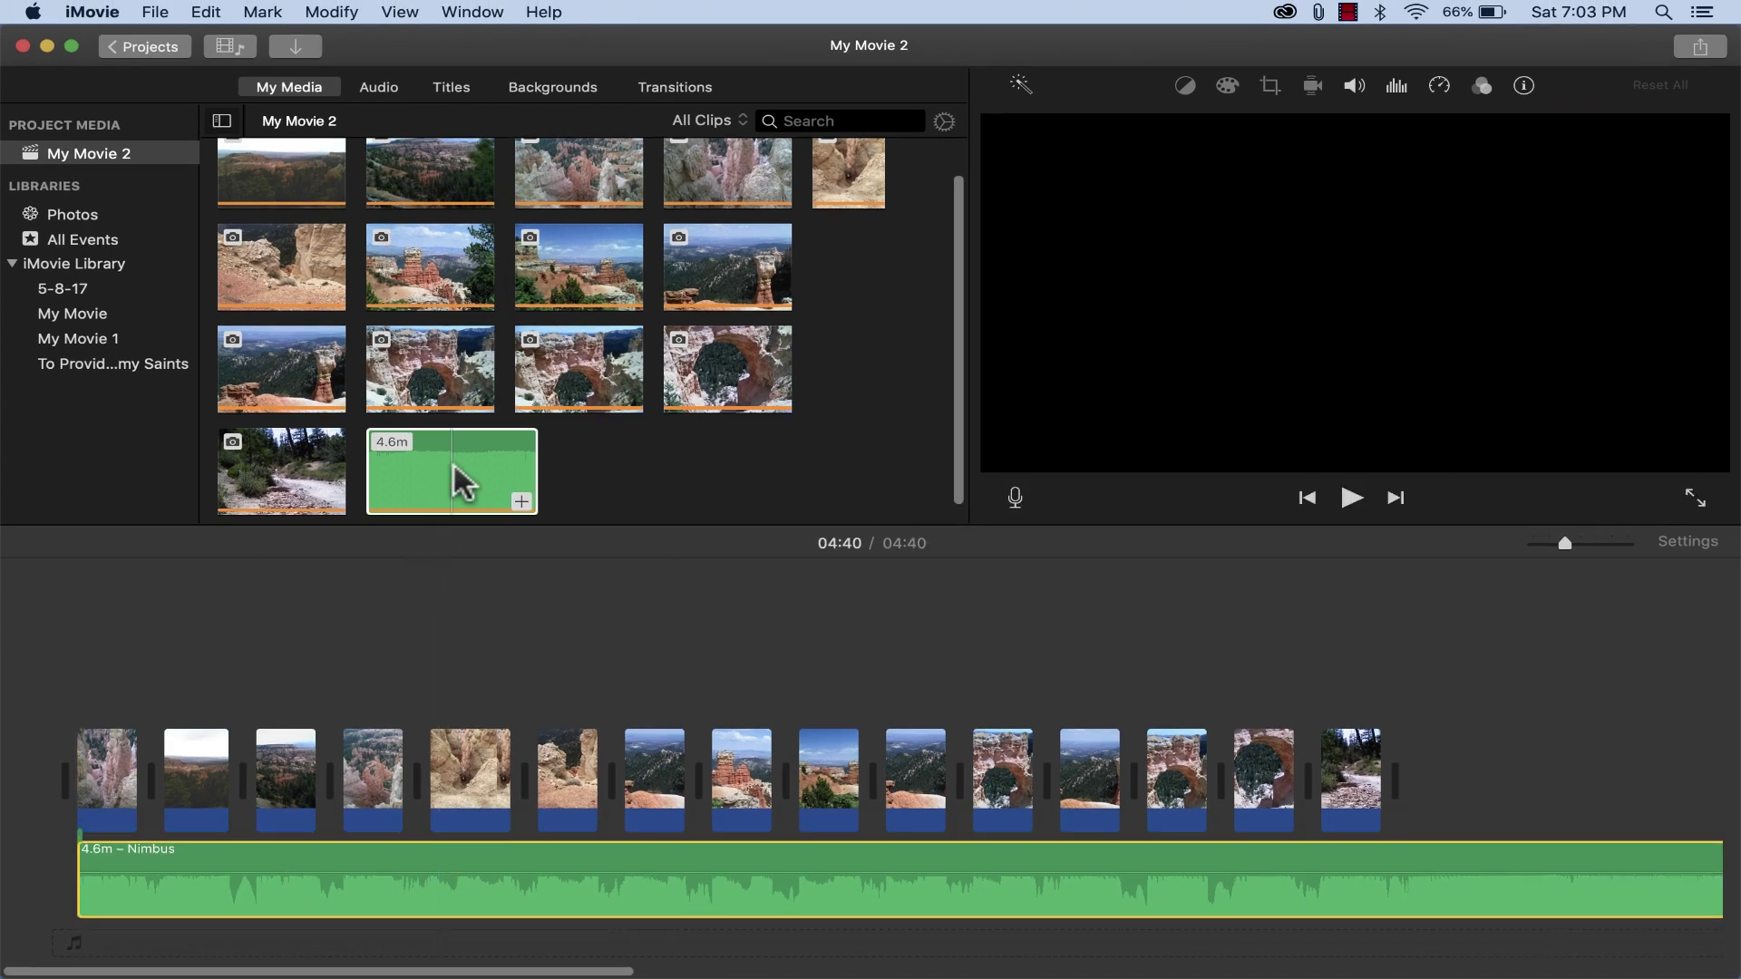
click(311, 874)
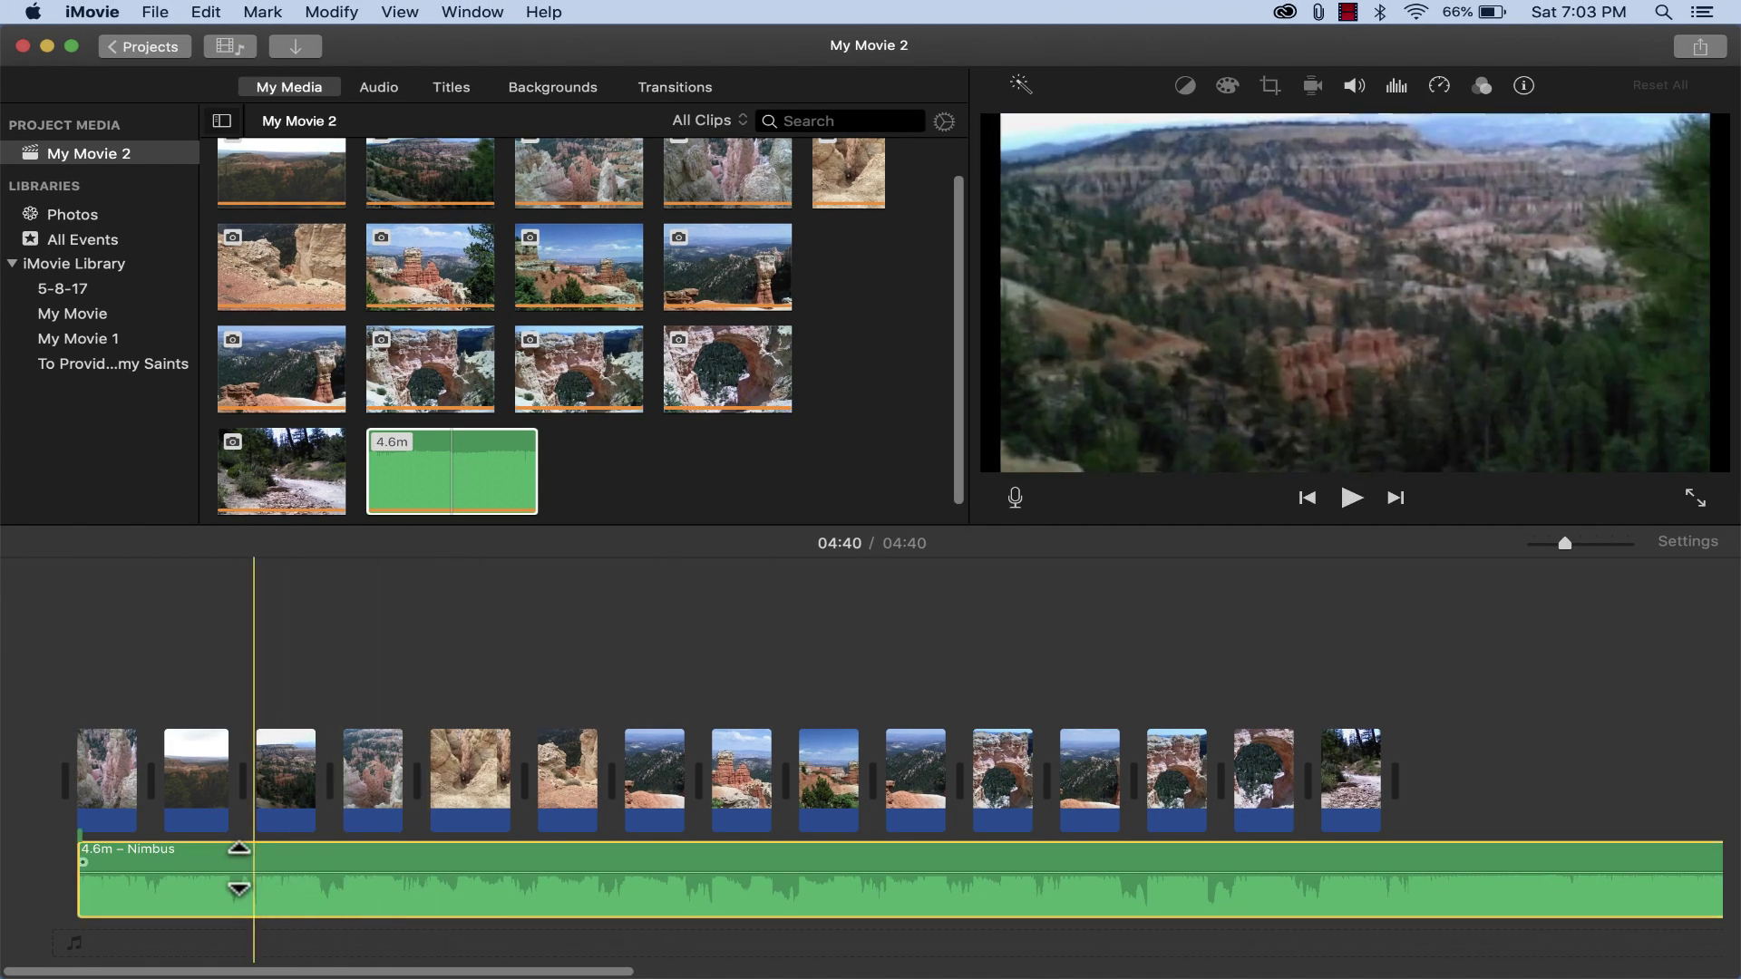
mouse_move(187, 850)
mouse_down()
mouse_move(249, 879)
mouse_move(268, 857)
mouse_move(232, 851)
mouse_move(351, 868)
mouse_move(346, 853)
mouse_move(172, 858)
mouse_up()
Step: Play the movie from the beginning to preview the photos with the music
key(space)
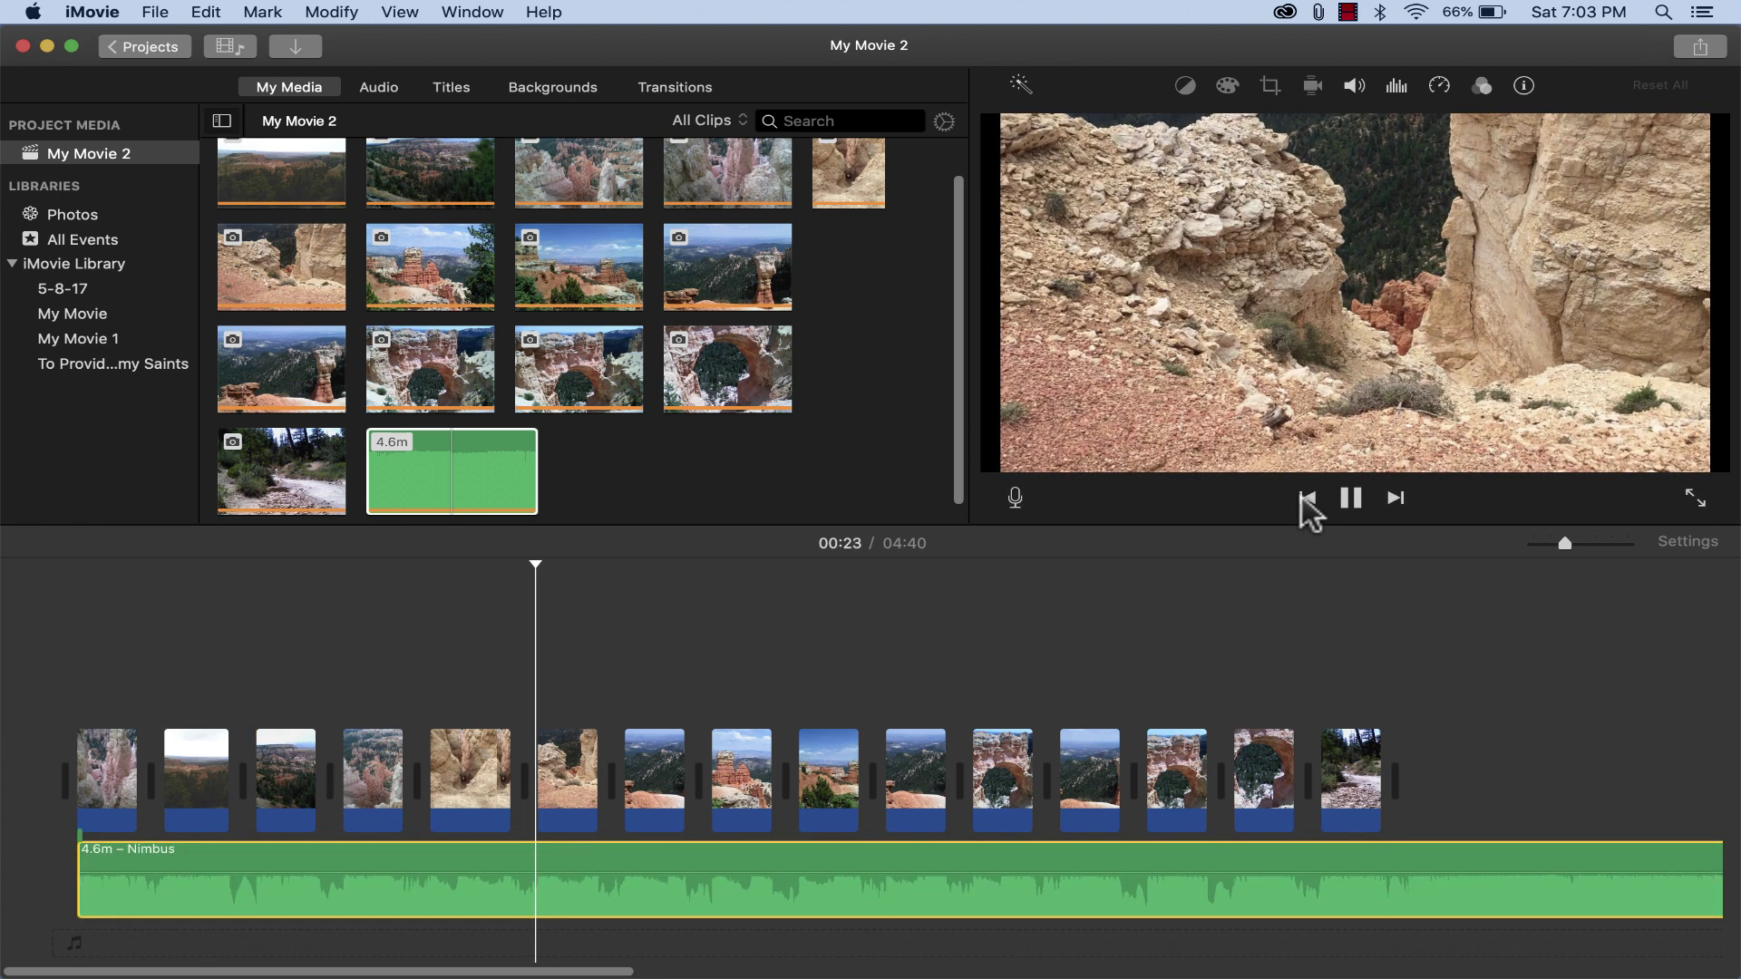
click(1305, 498)
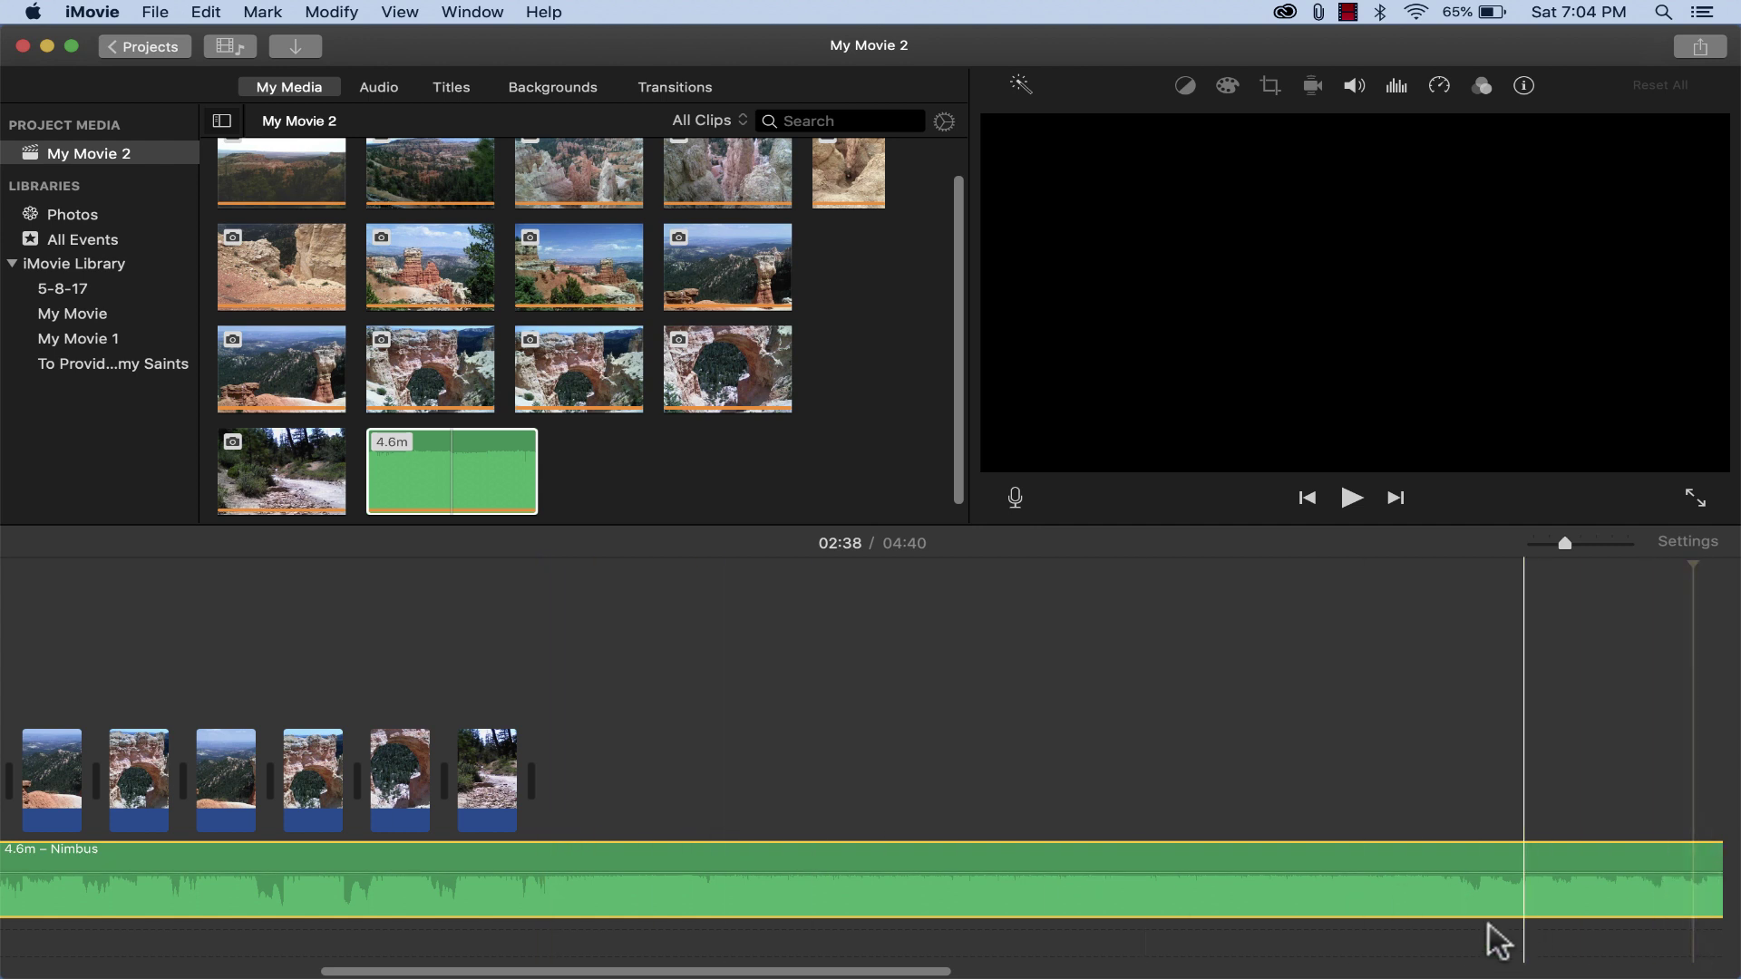
drag(950, 971, 1554, 963)
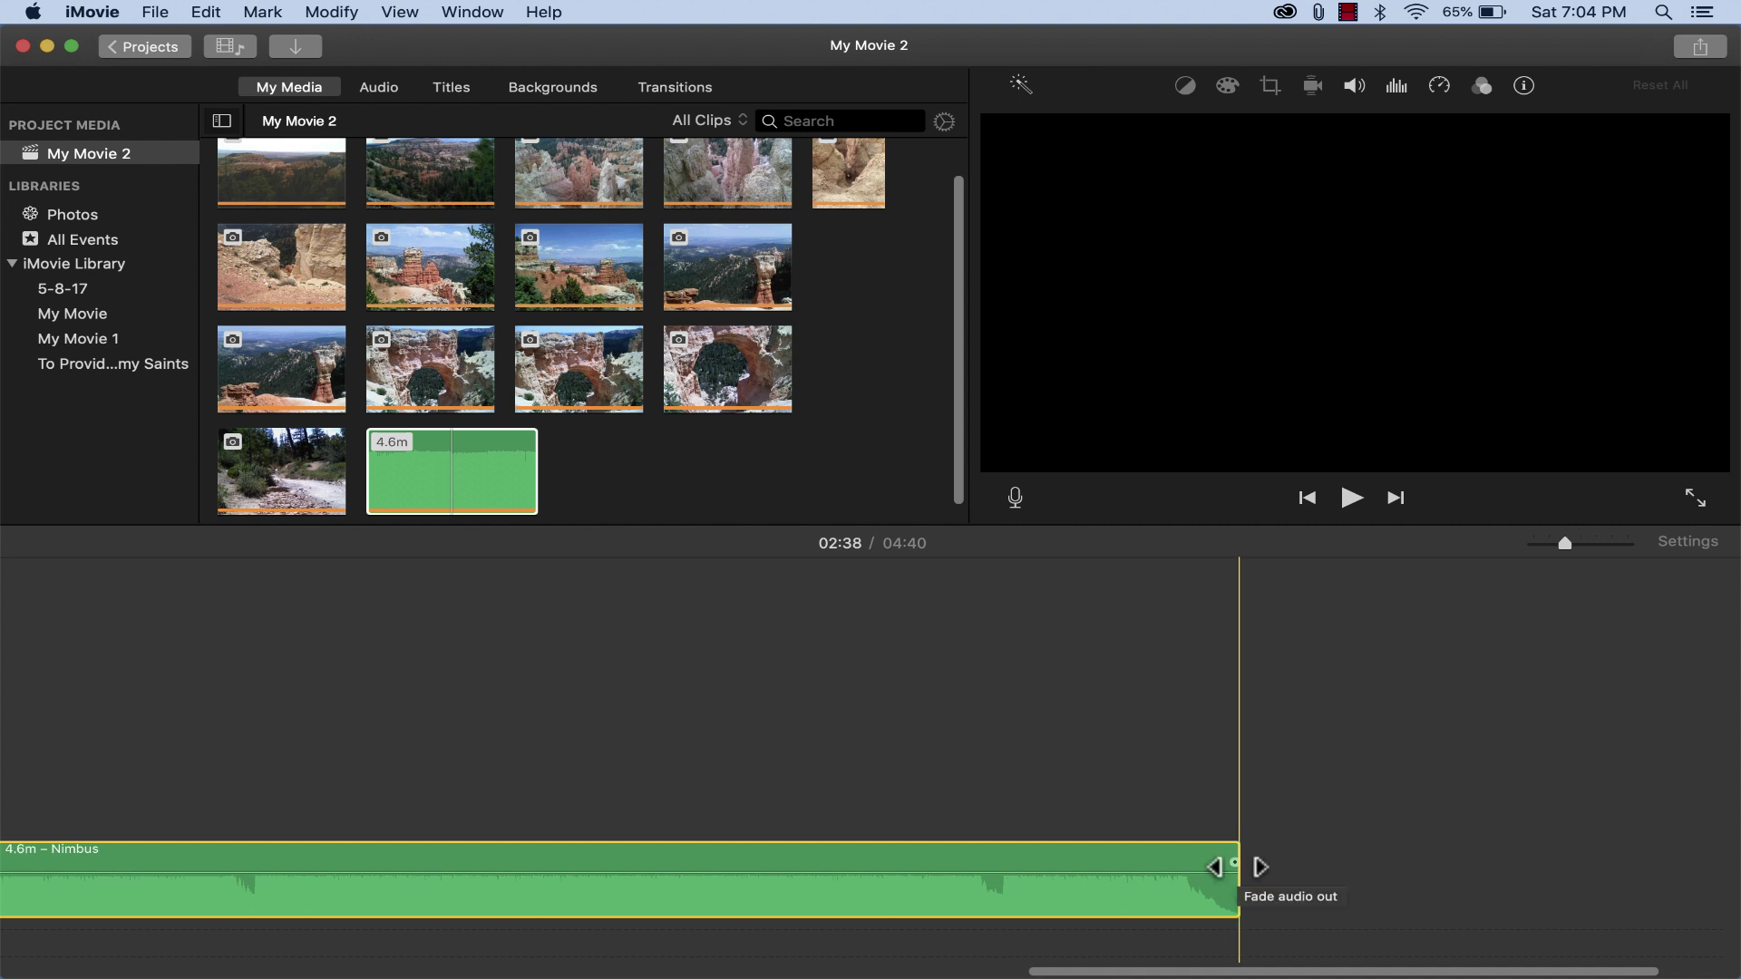
Step: Trim the Nimbus music to end with the last photo, making the movie 1:03, and preview the ending
drag(1234, 867, 1401, 888)
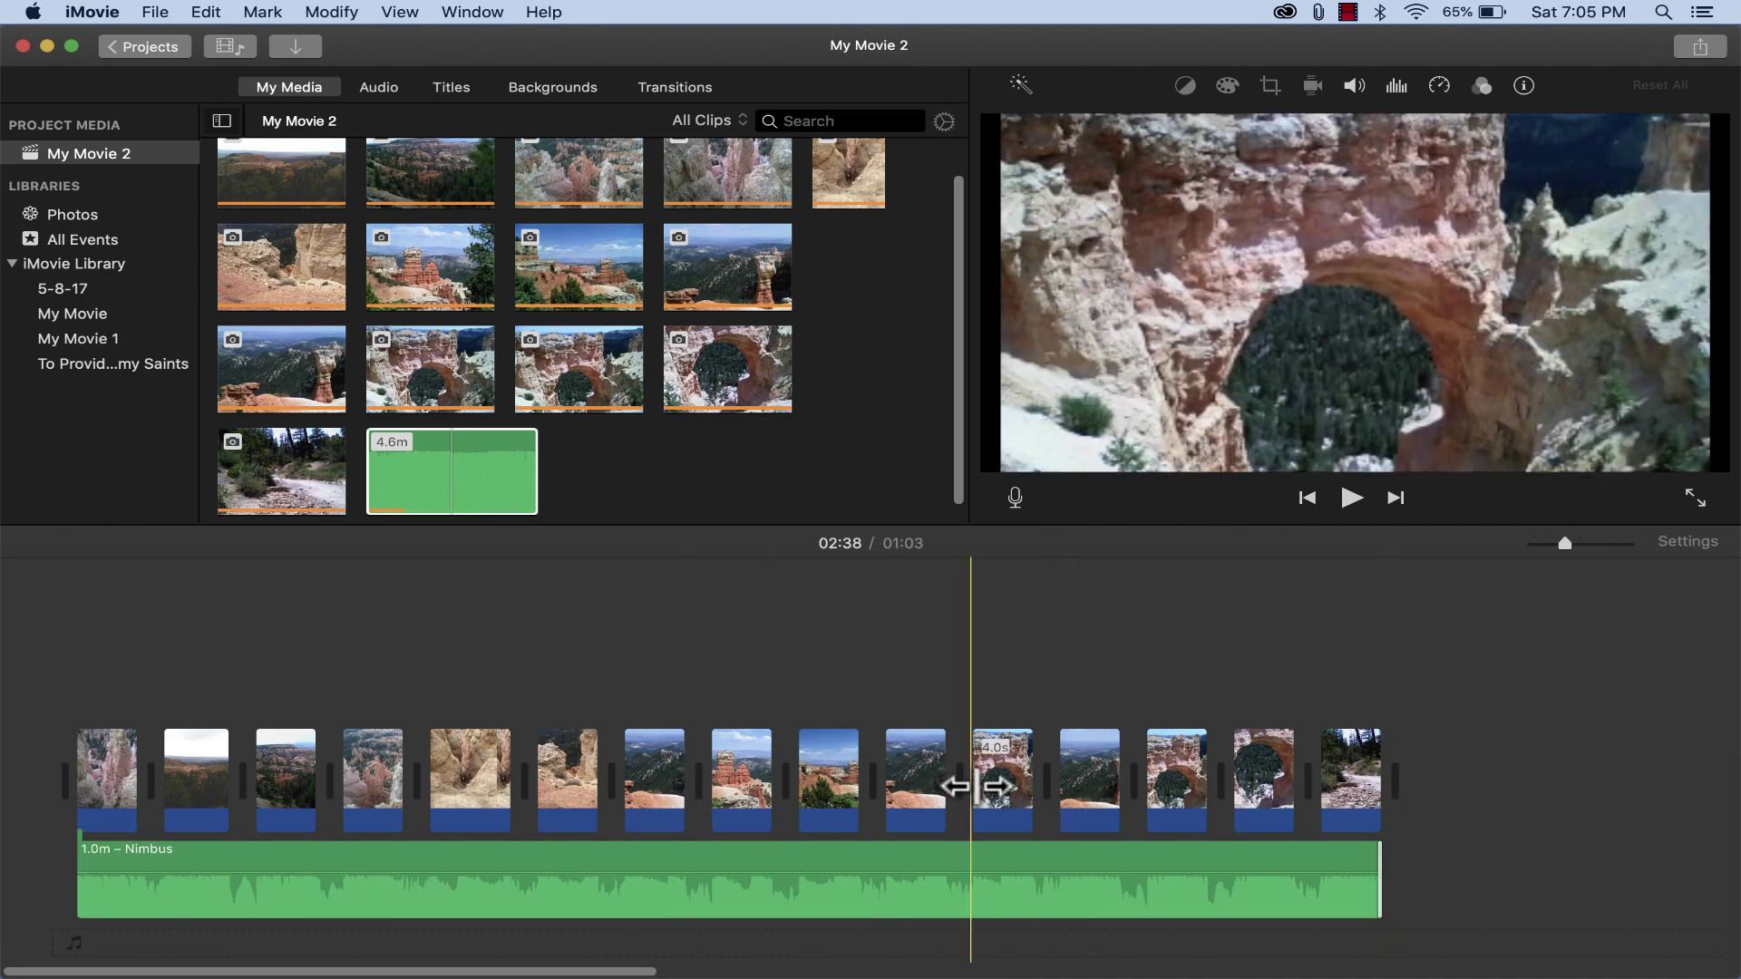
click(1338, 884)
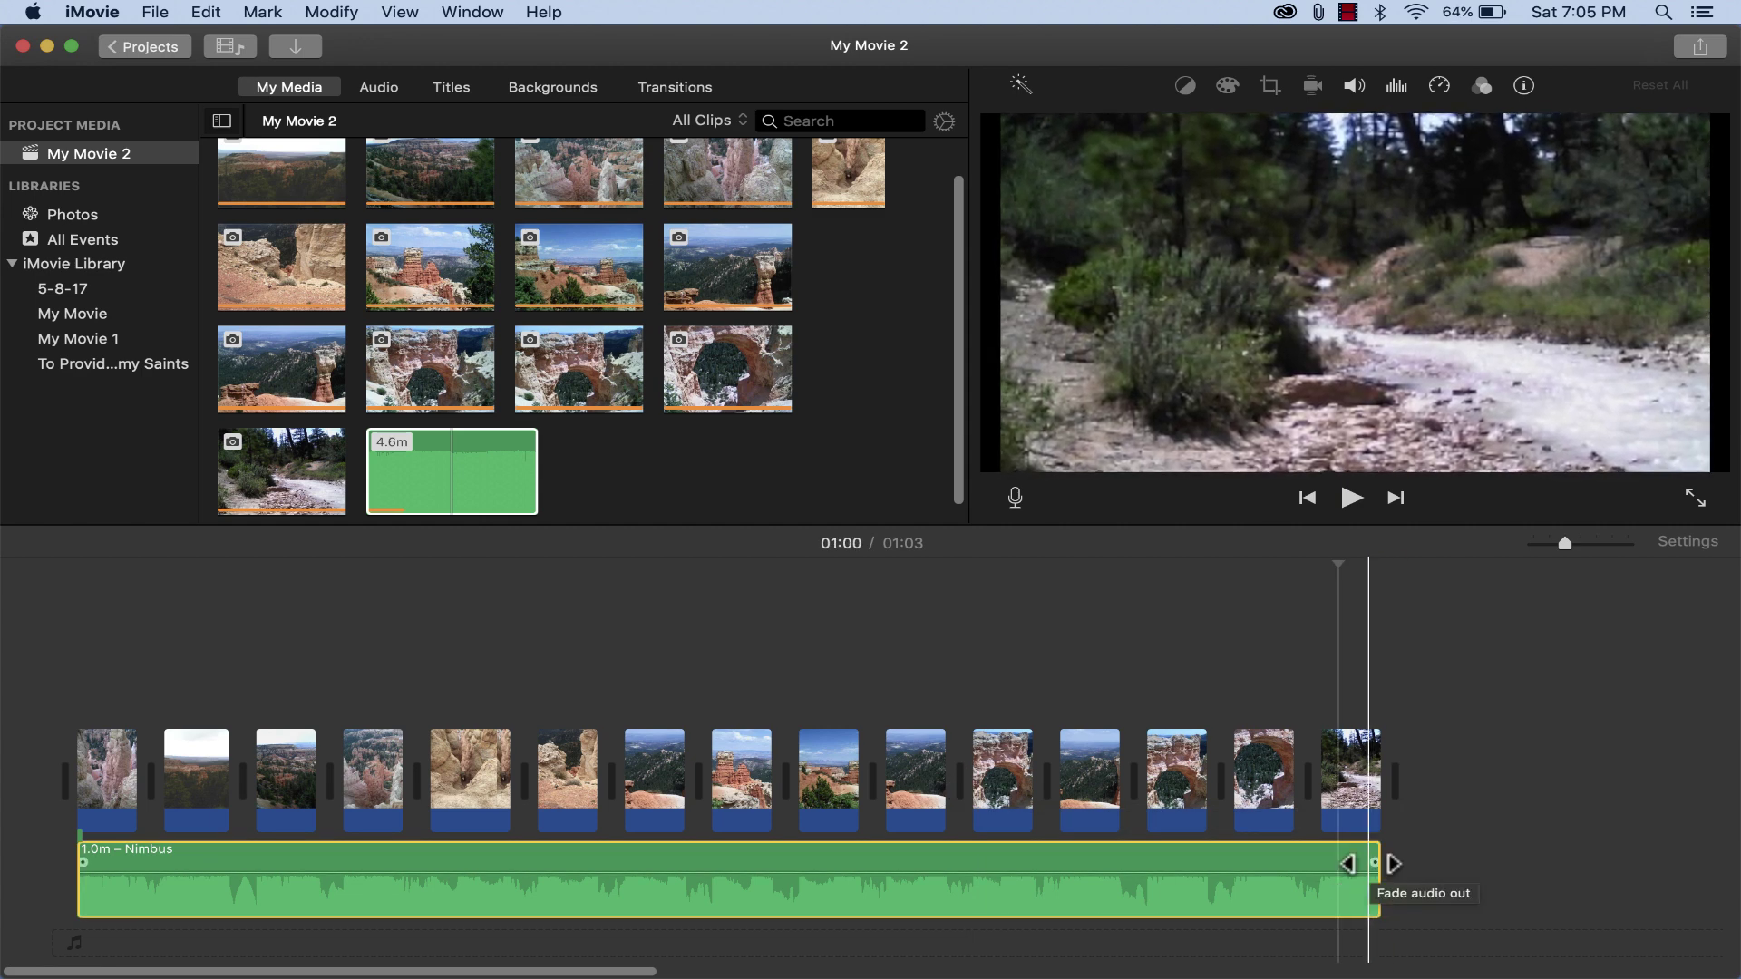
click(1359, 884)
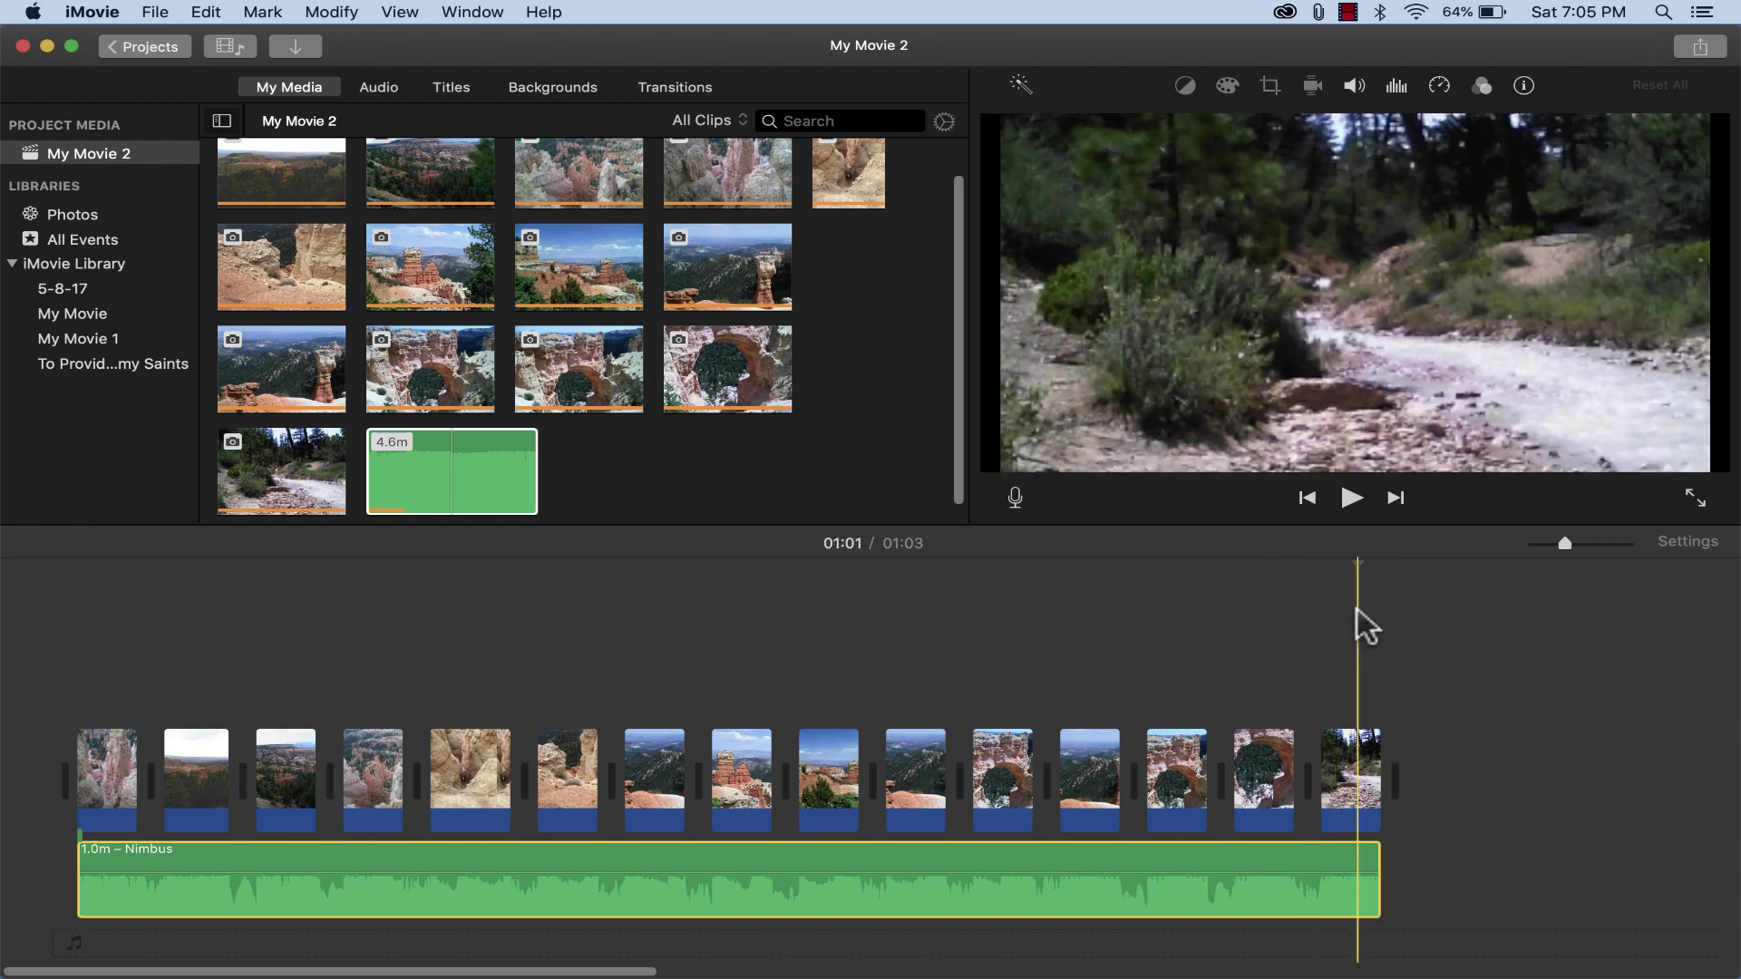
click(1347, 499)
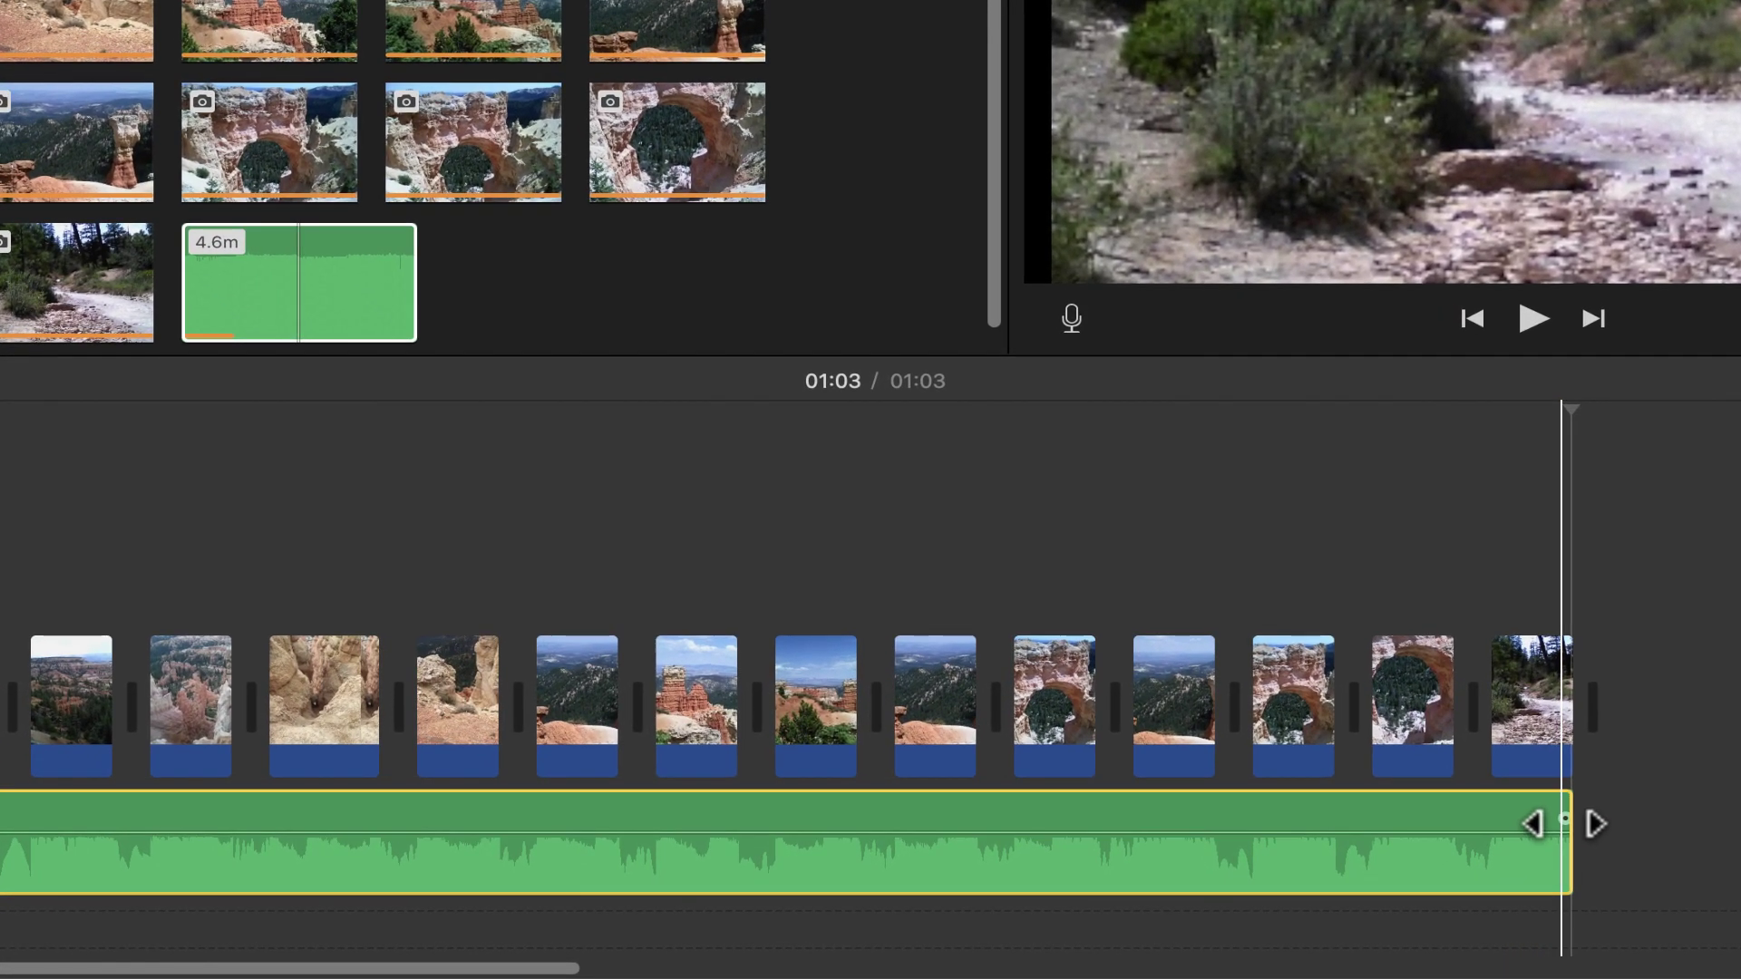
Step: Add a roughly 6-second fade-out to the end of the Nimbus music and preview it
drag(1564, 823, 1422, 861)
click(1416, 885)
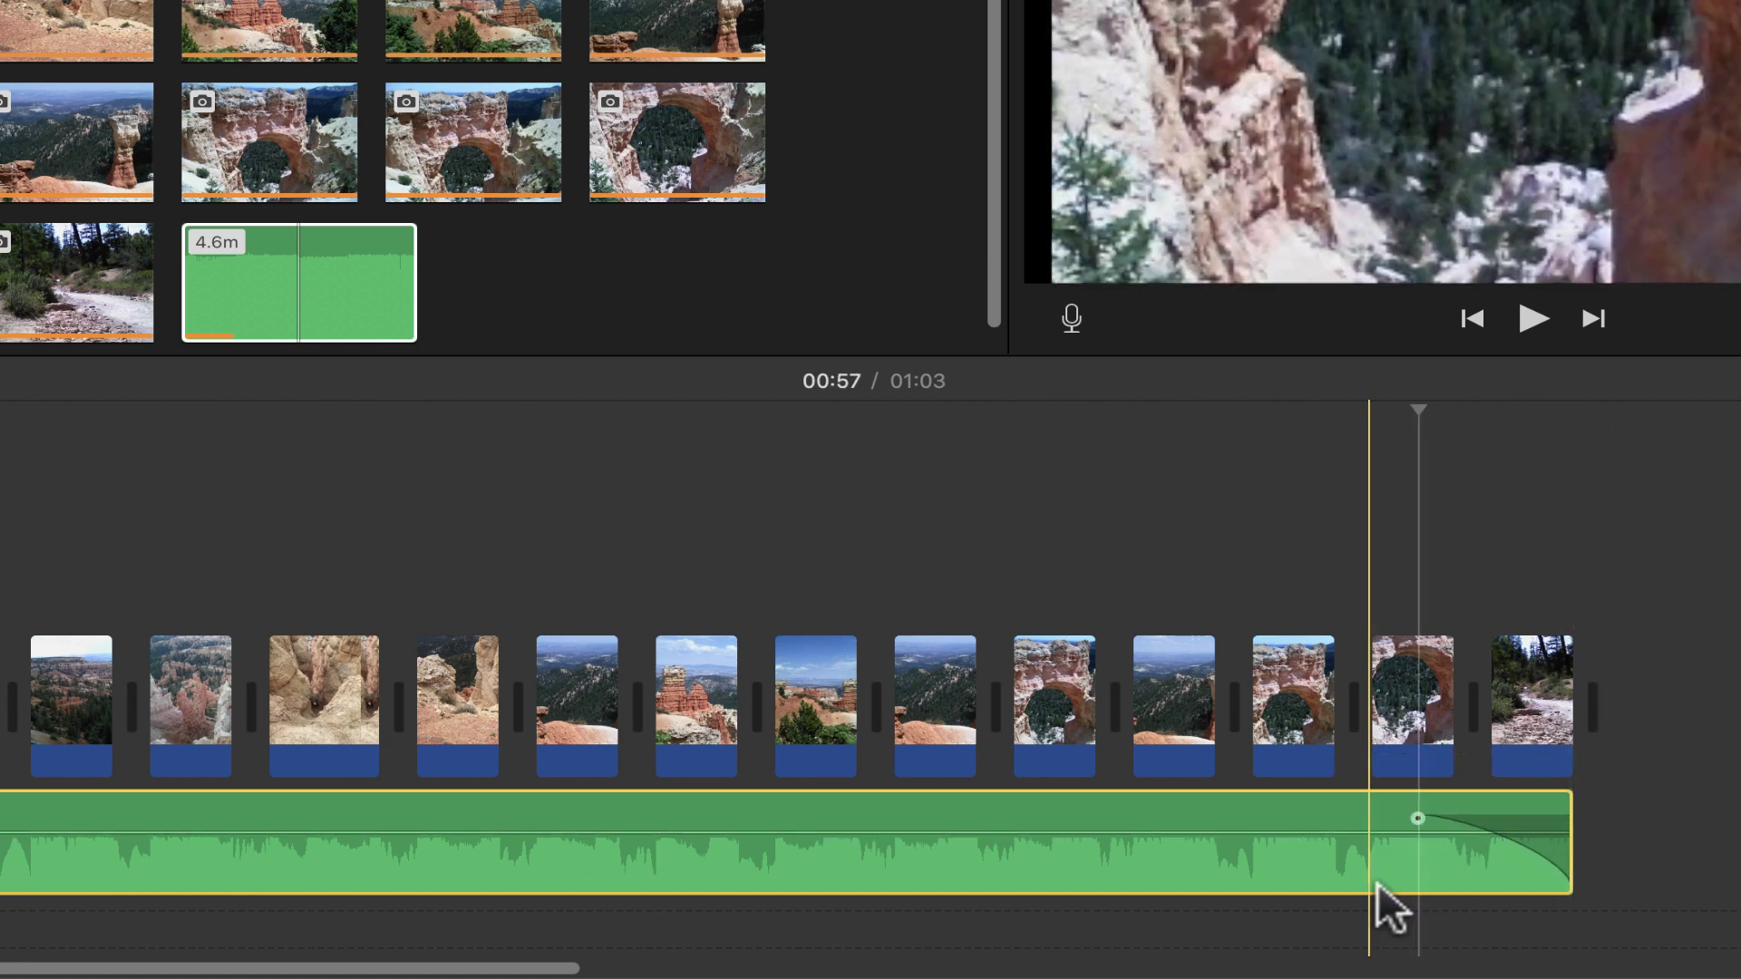
click(1377, 884)
click(1712, 481)
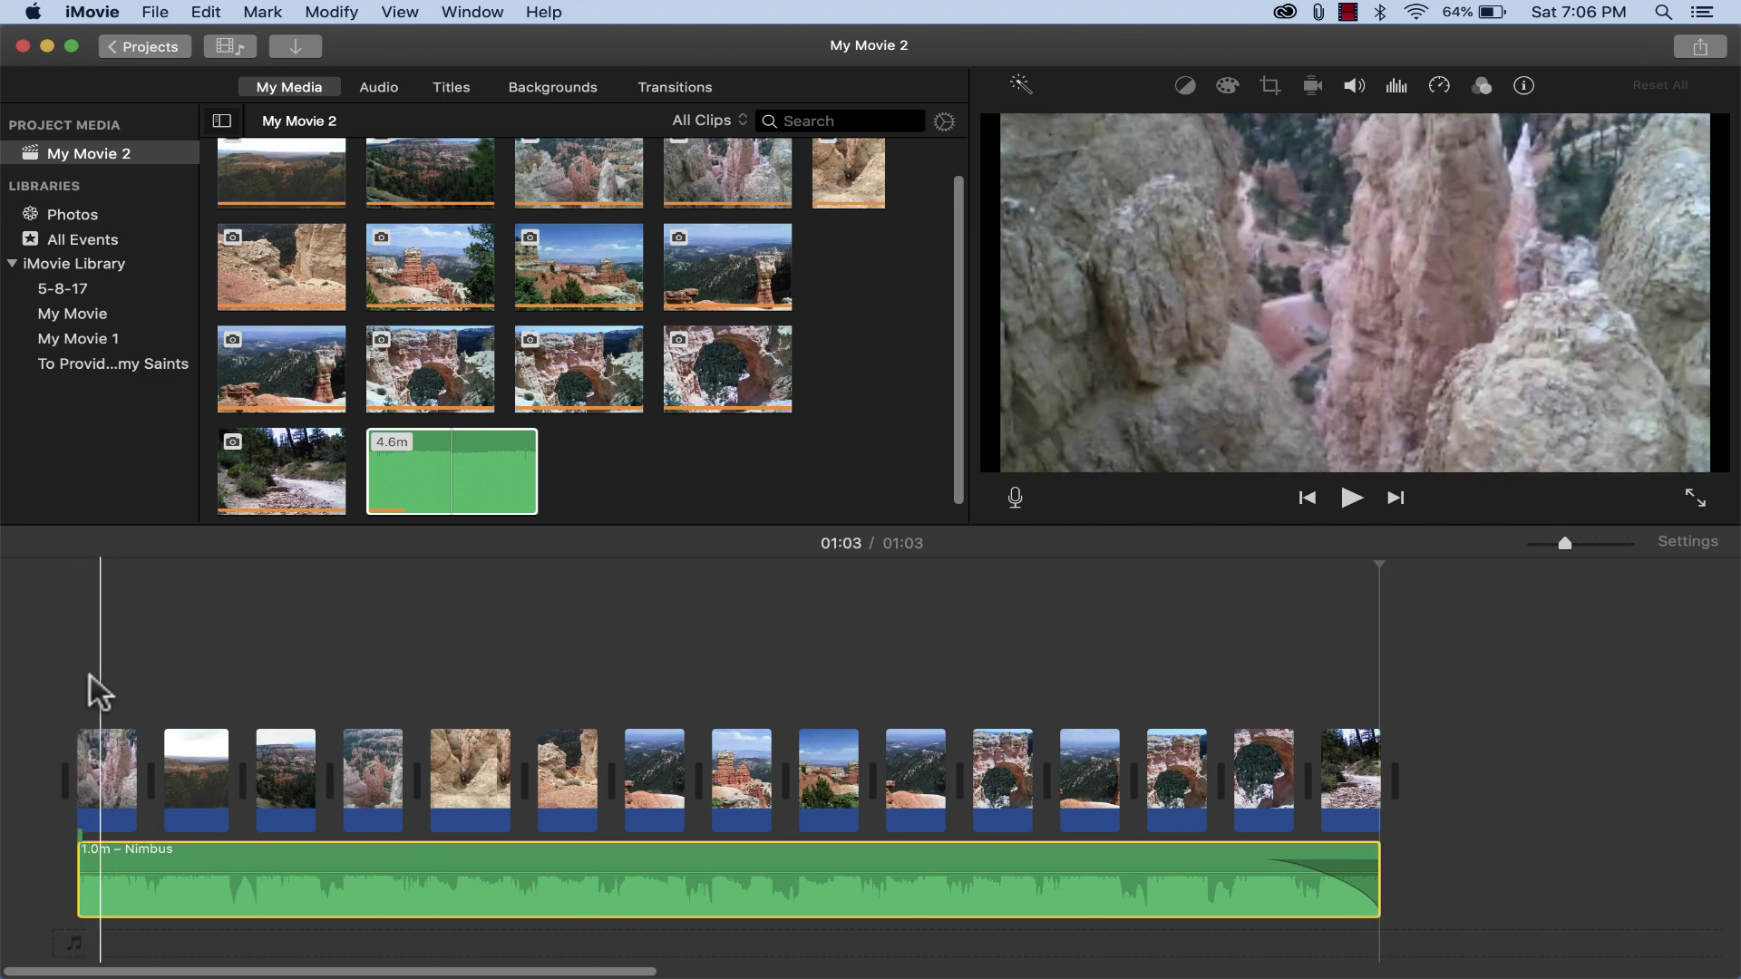
Step: Move the playhead to 0:00, open the voiceover recorder and grant iMovie microphone access
click(57, 662)
click(57, 662)
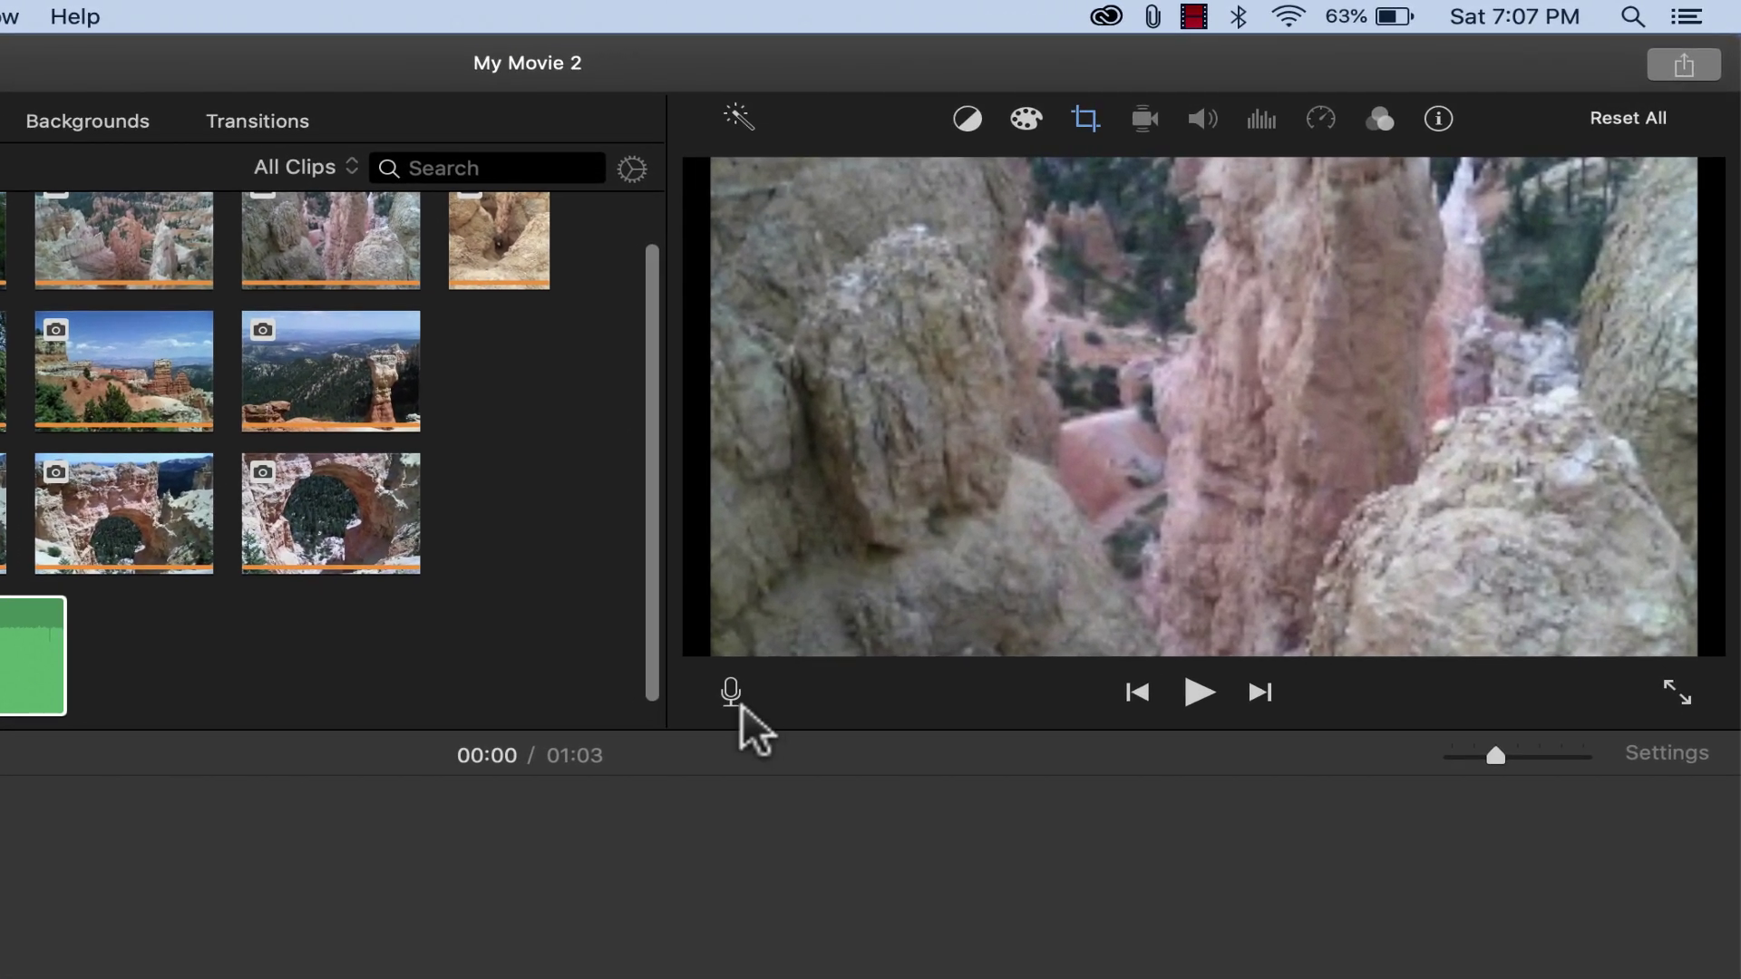
click(730, 695)
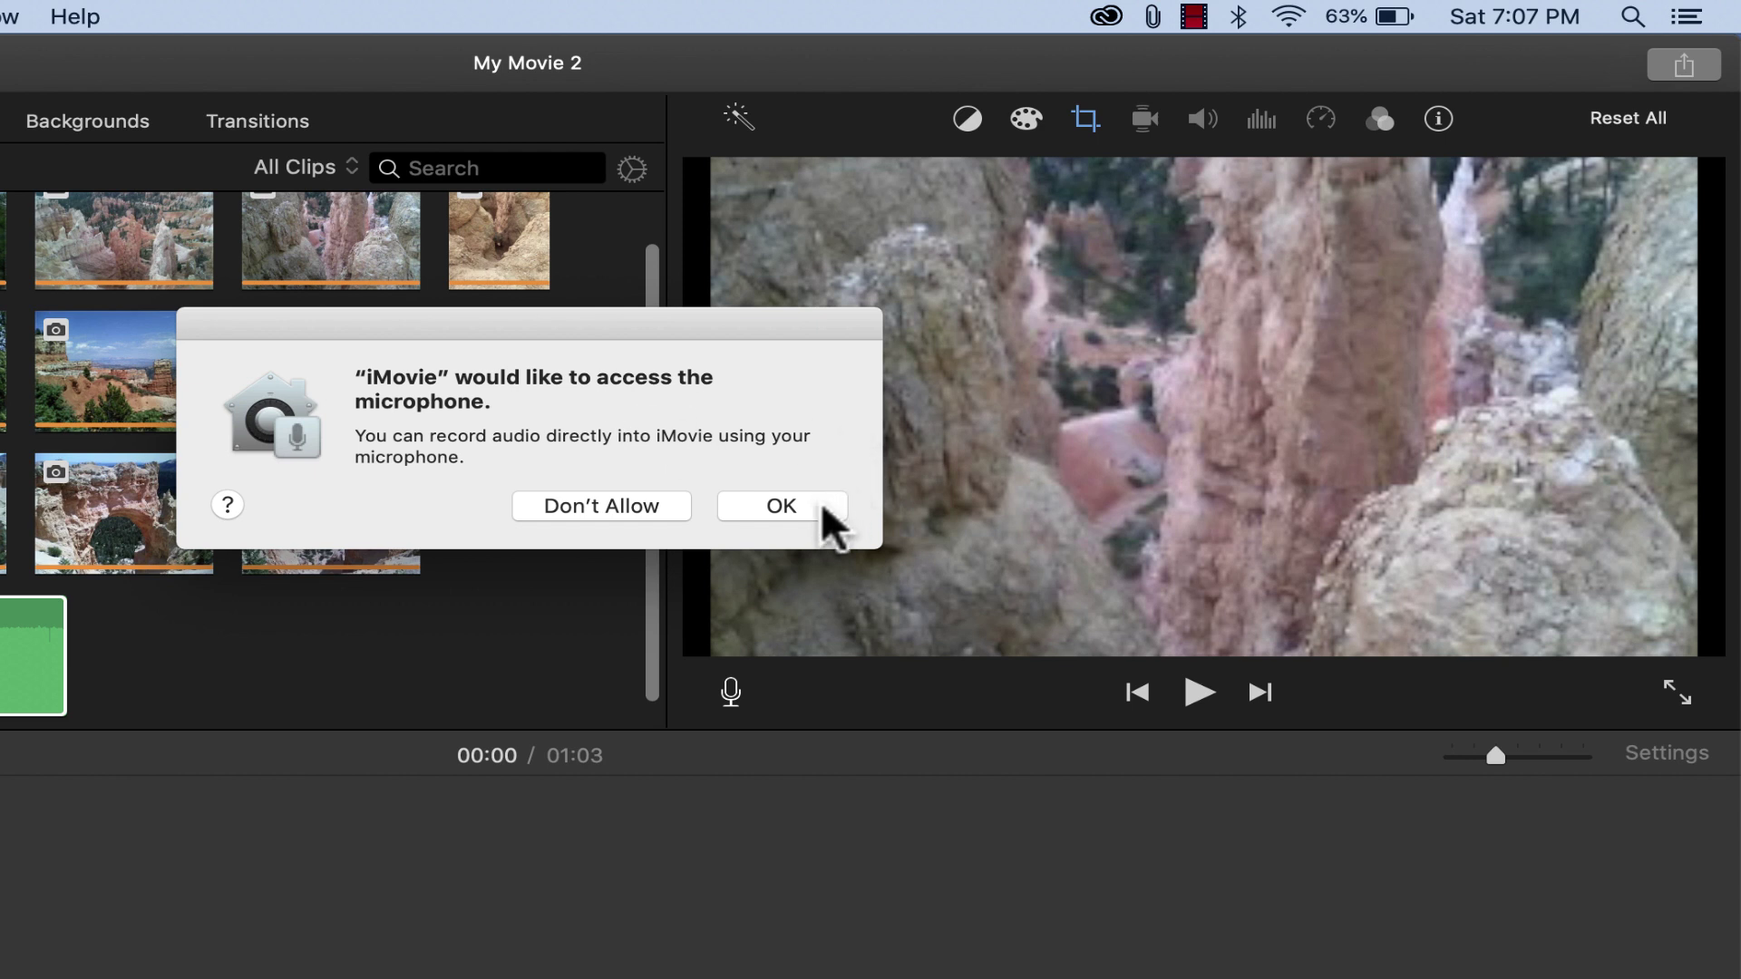
click(822, 510)
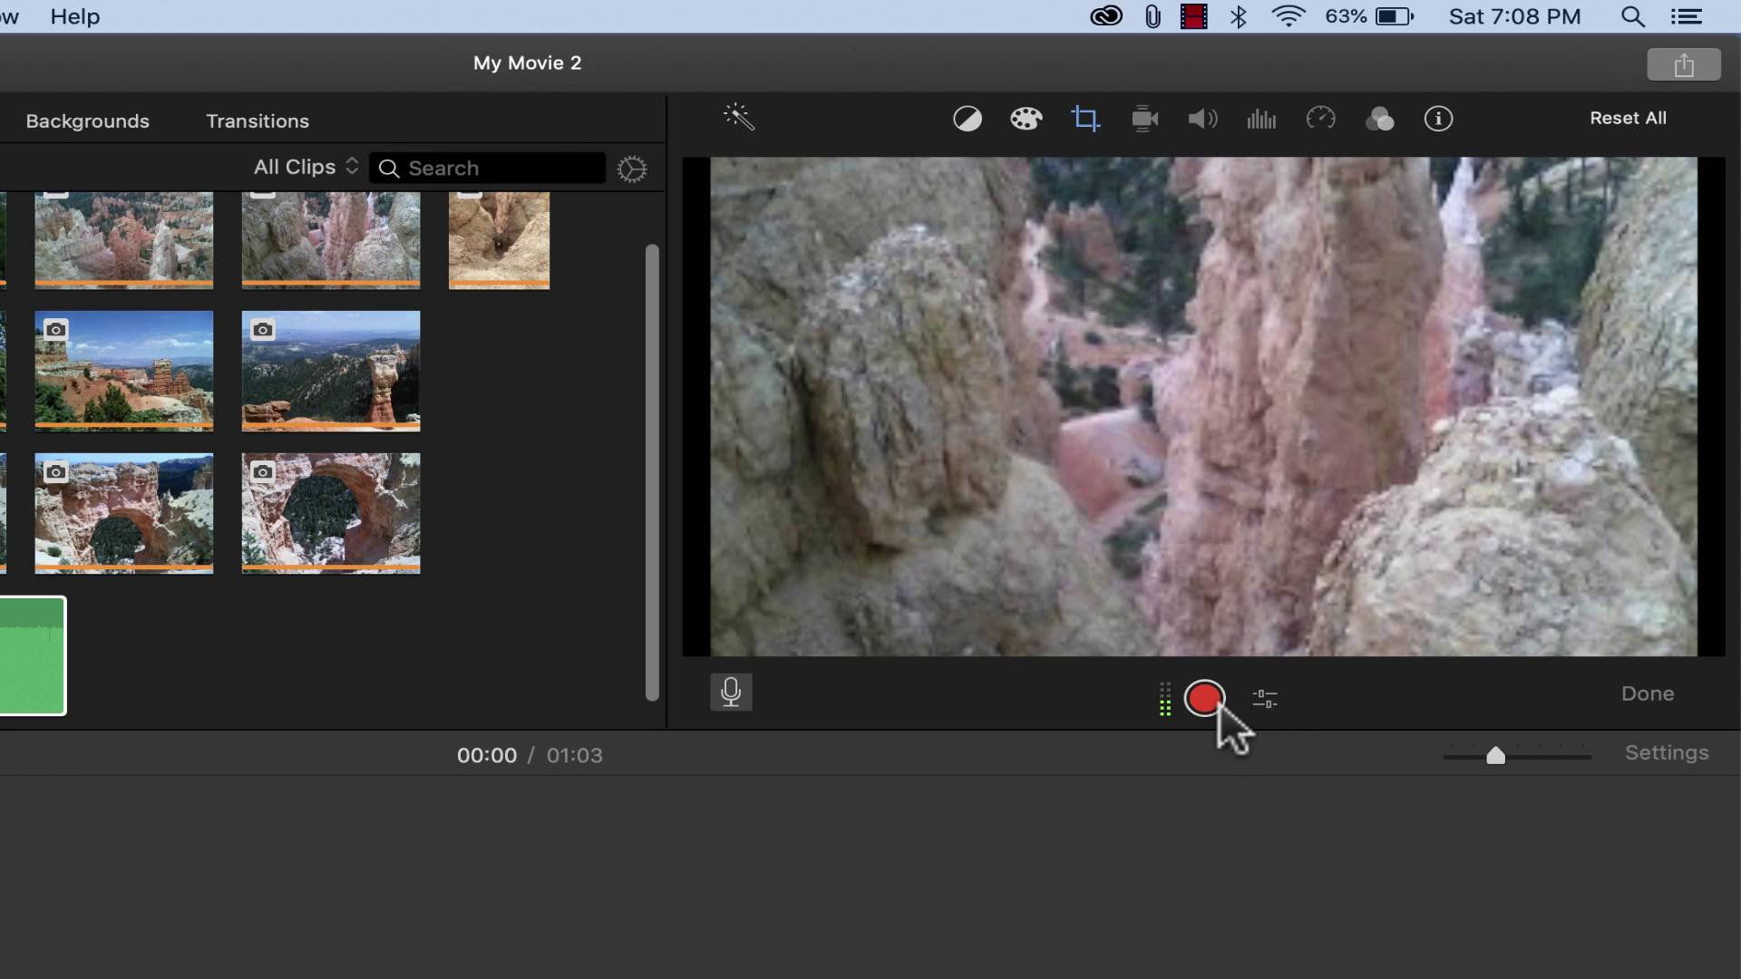
Step: Set the voiceover input source to Yeti Stereo Microphone and raise the recording volume near full
click(1265, 700)
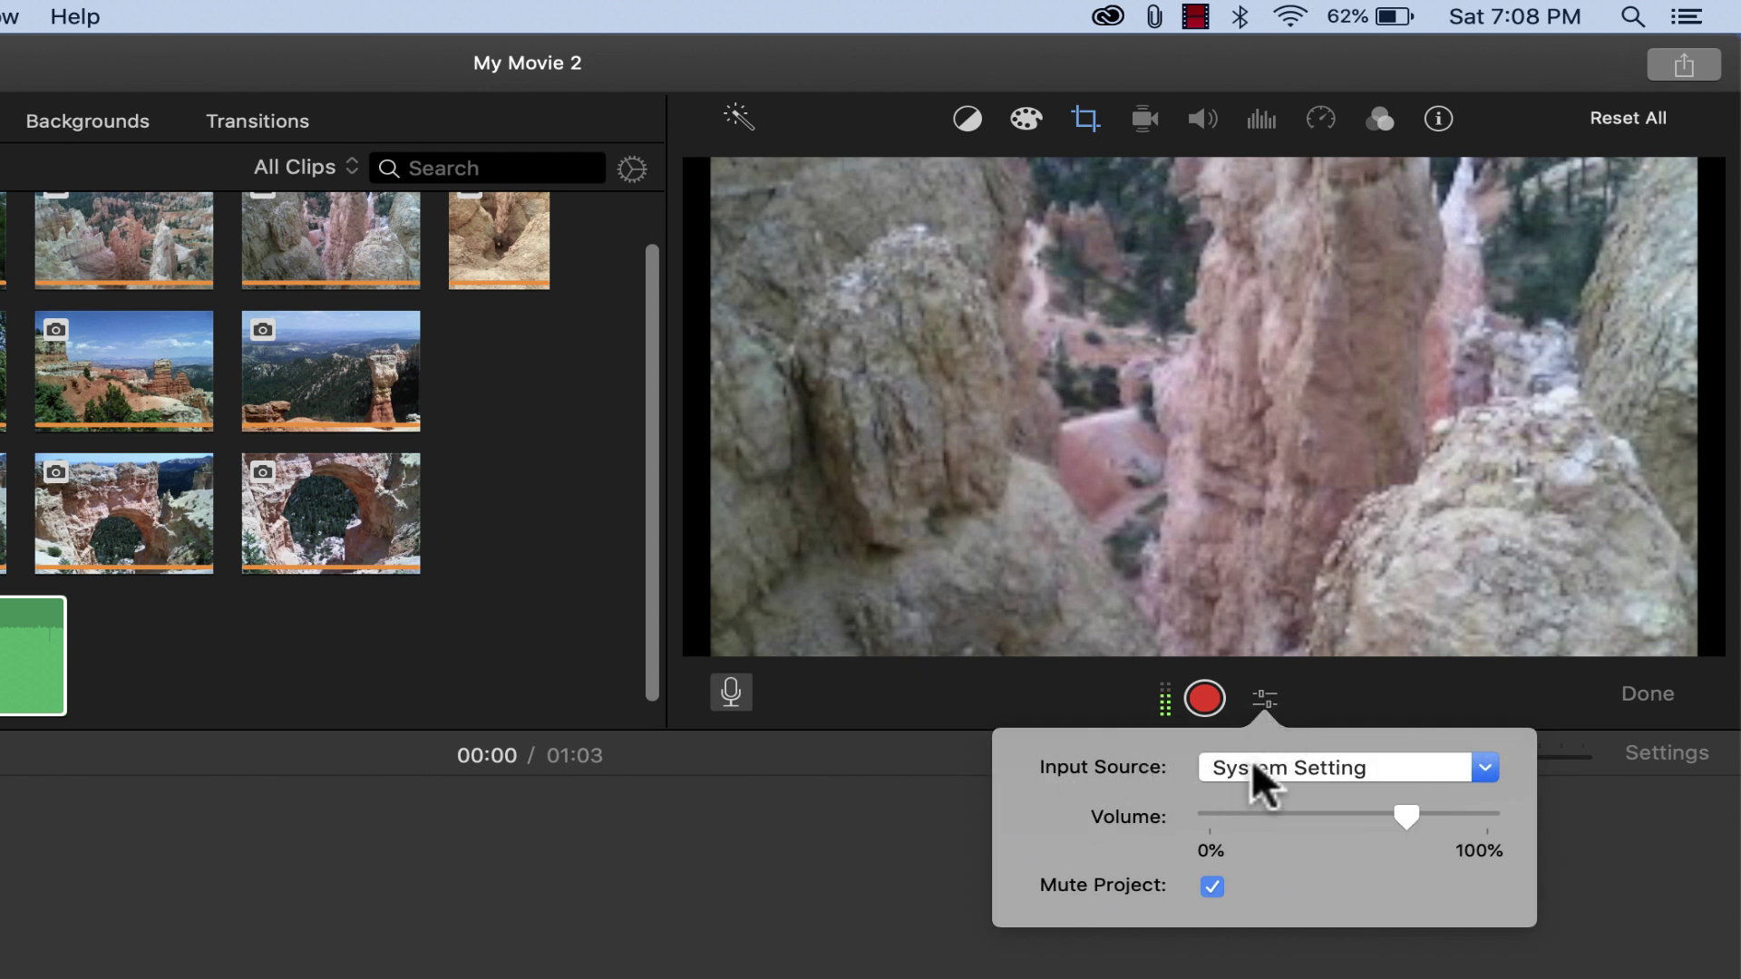
click(1448, 772)
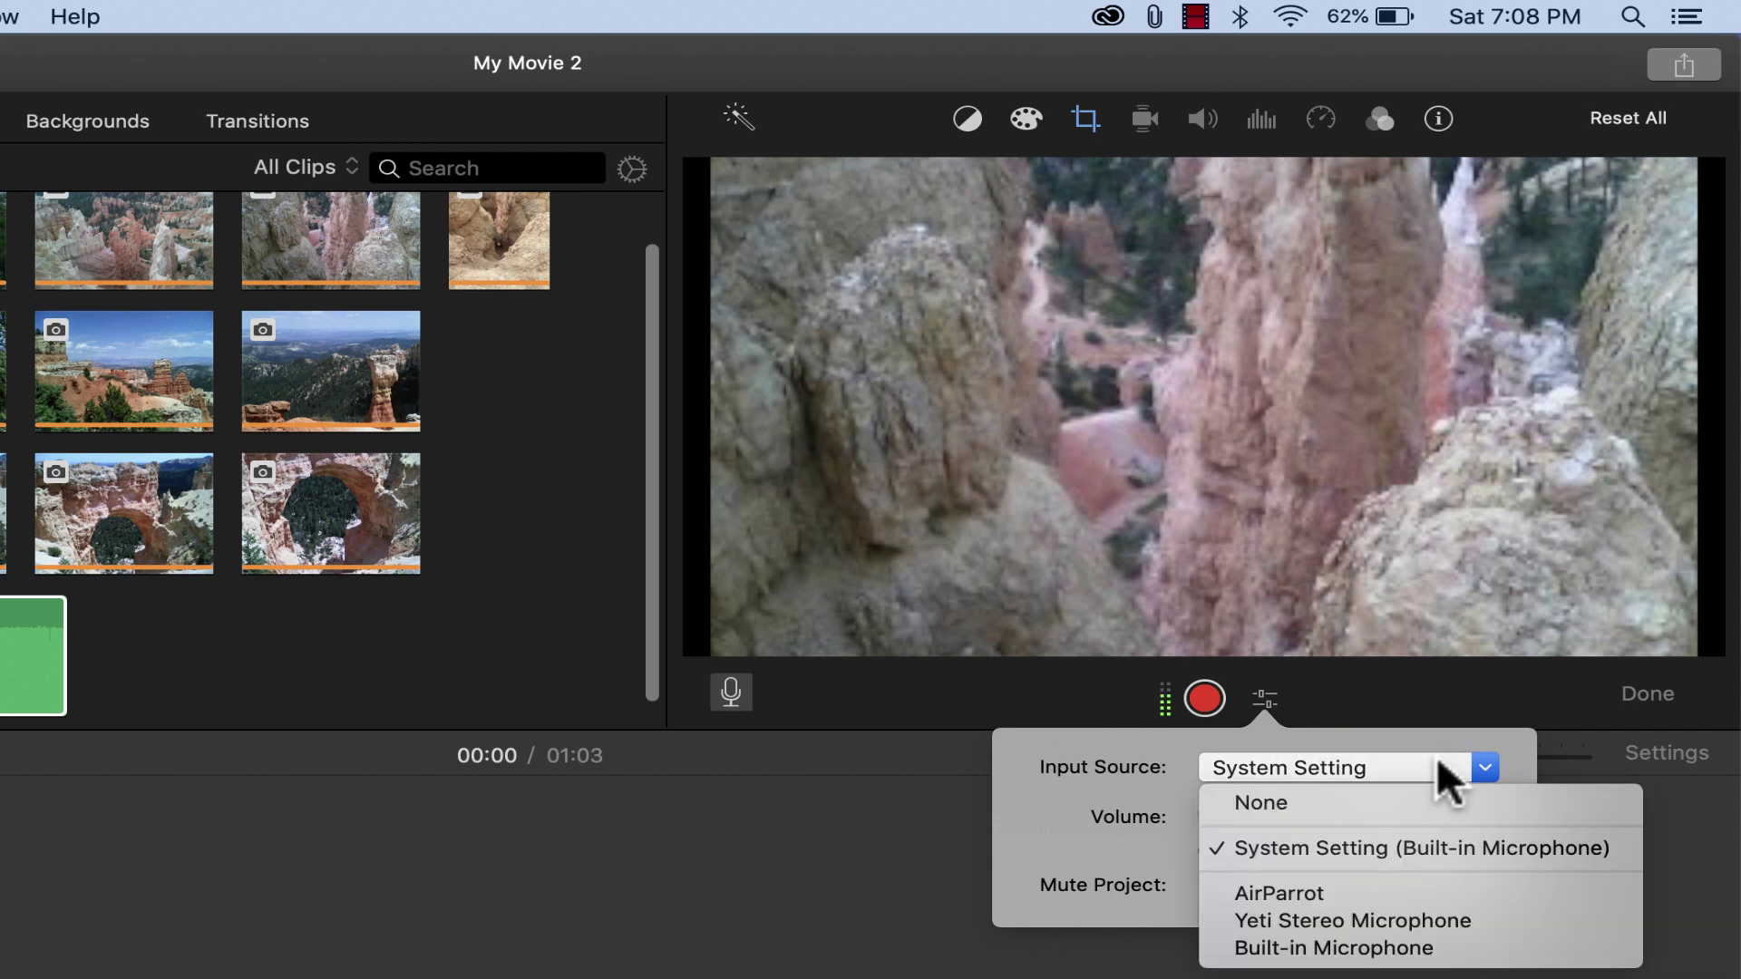
click(1505, 921)
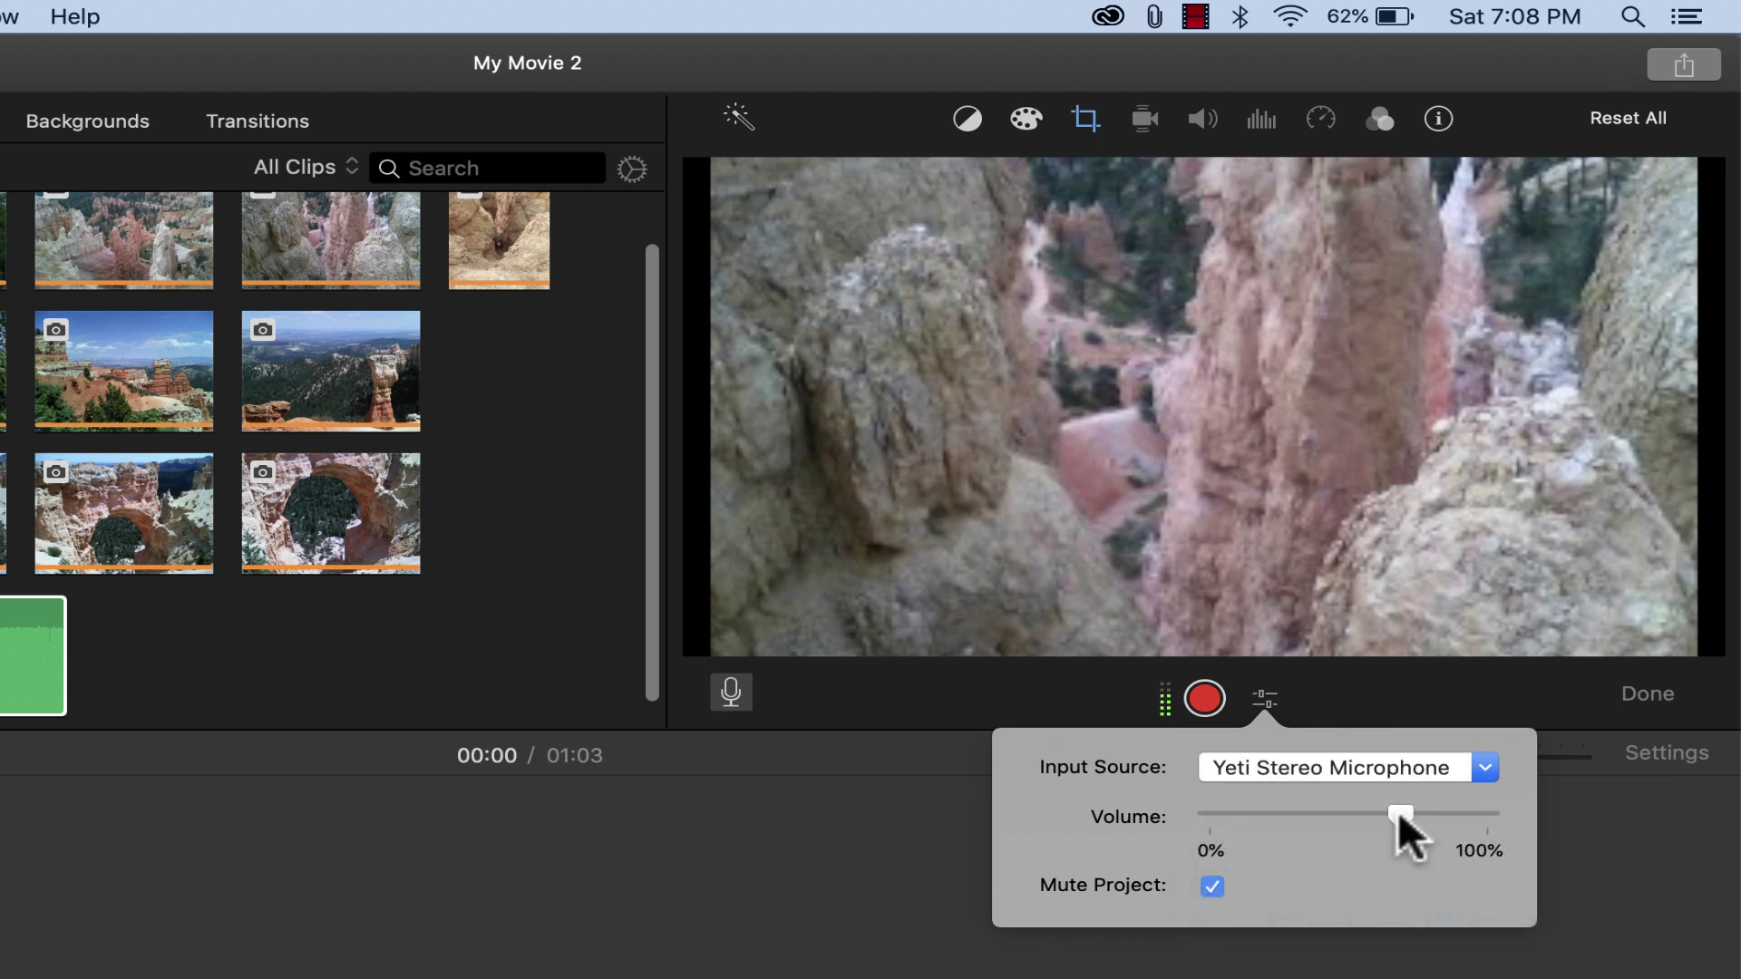
drag(1397, 814, 1444, 809)
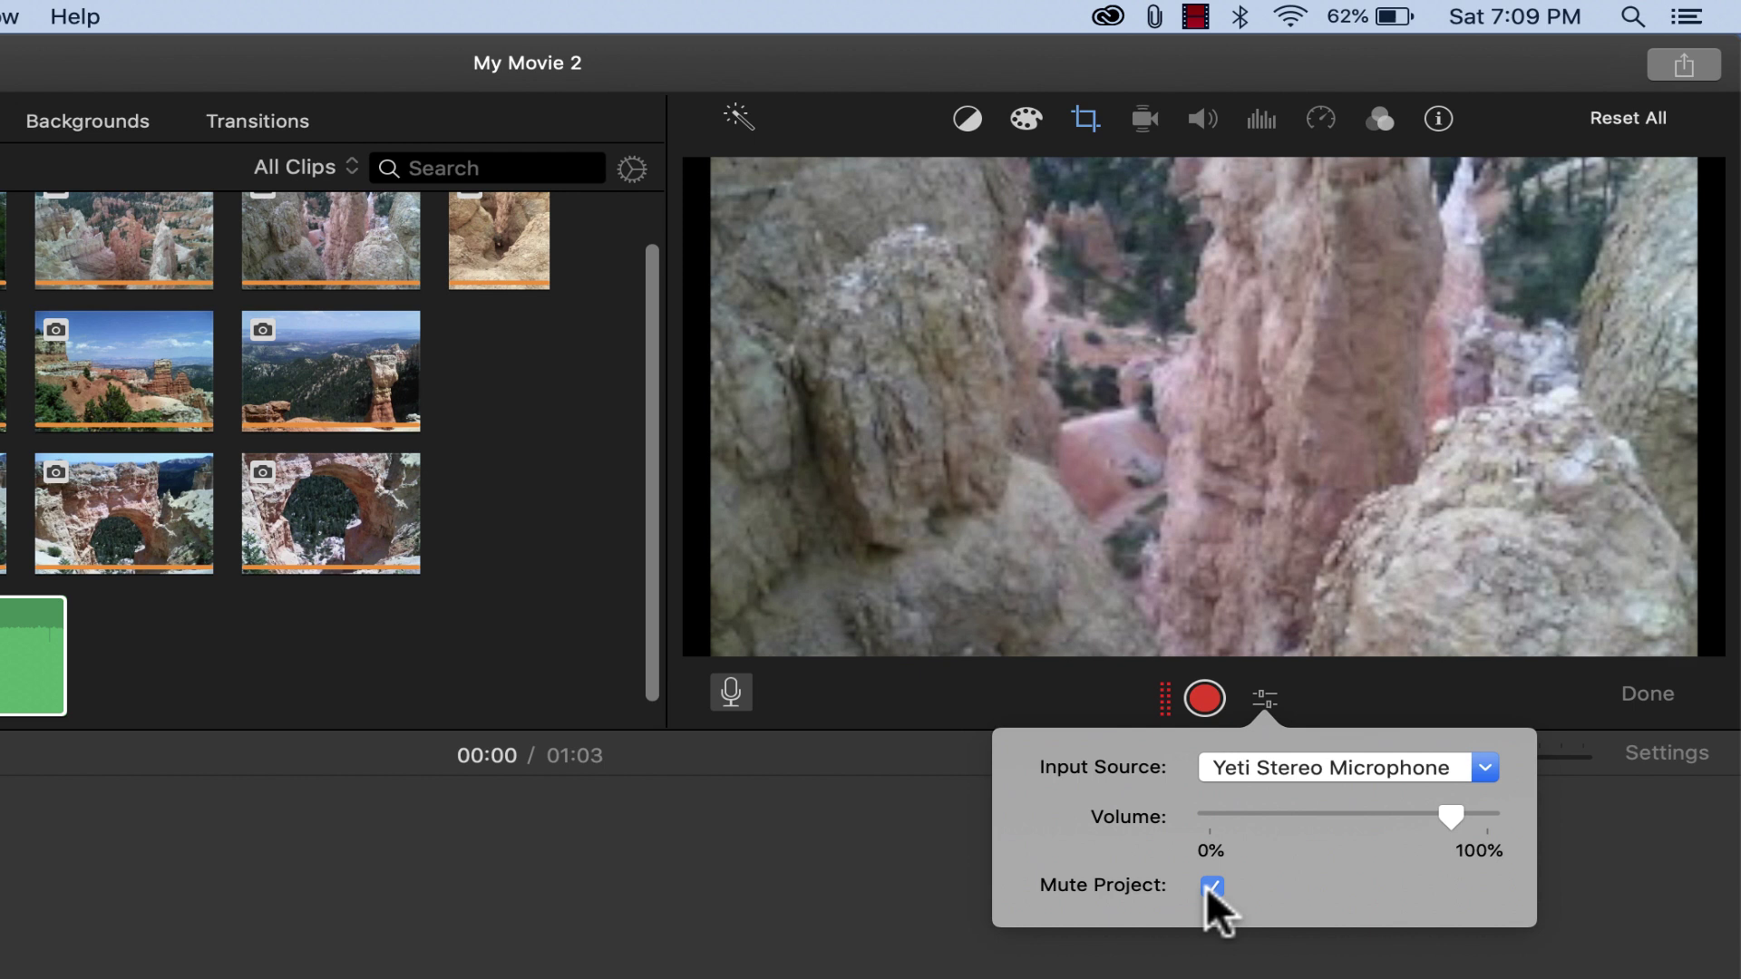
Step: Record a 42.5-second narration voiceover, then close the voiceover controls
click(1212, 703)
click(1205, 699)
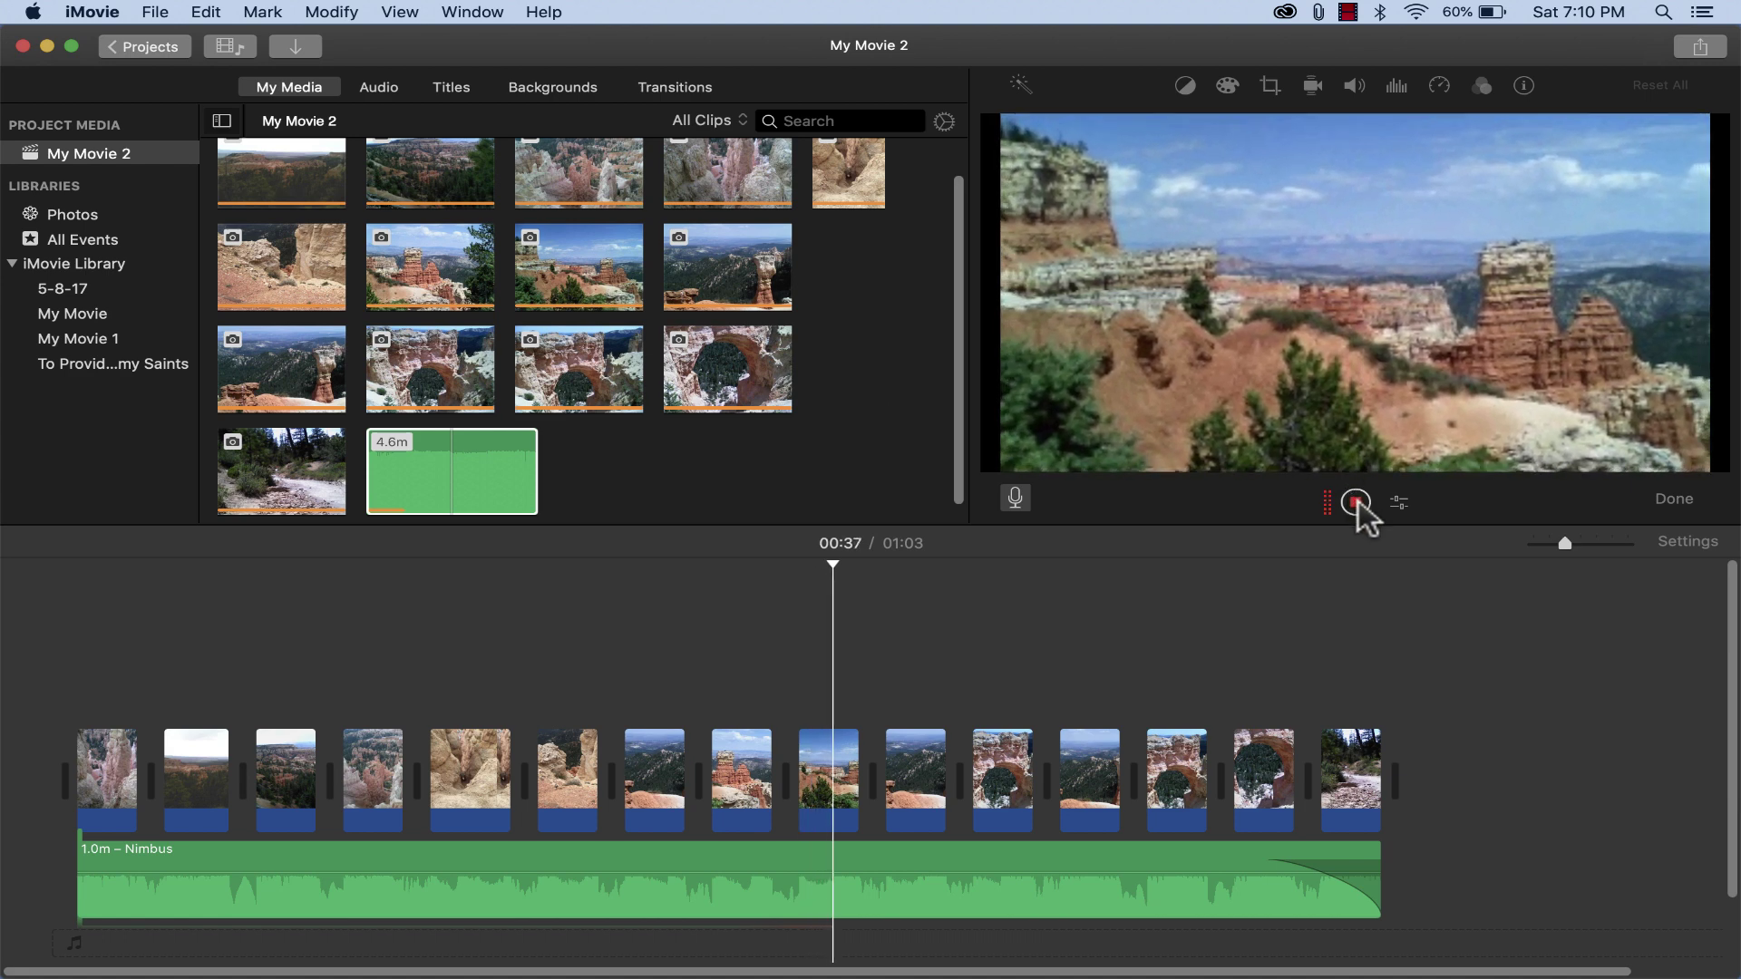
click(1357, 503)
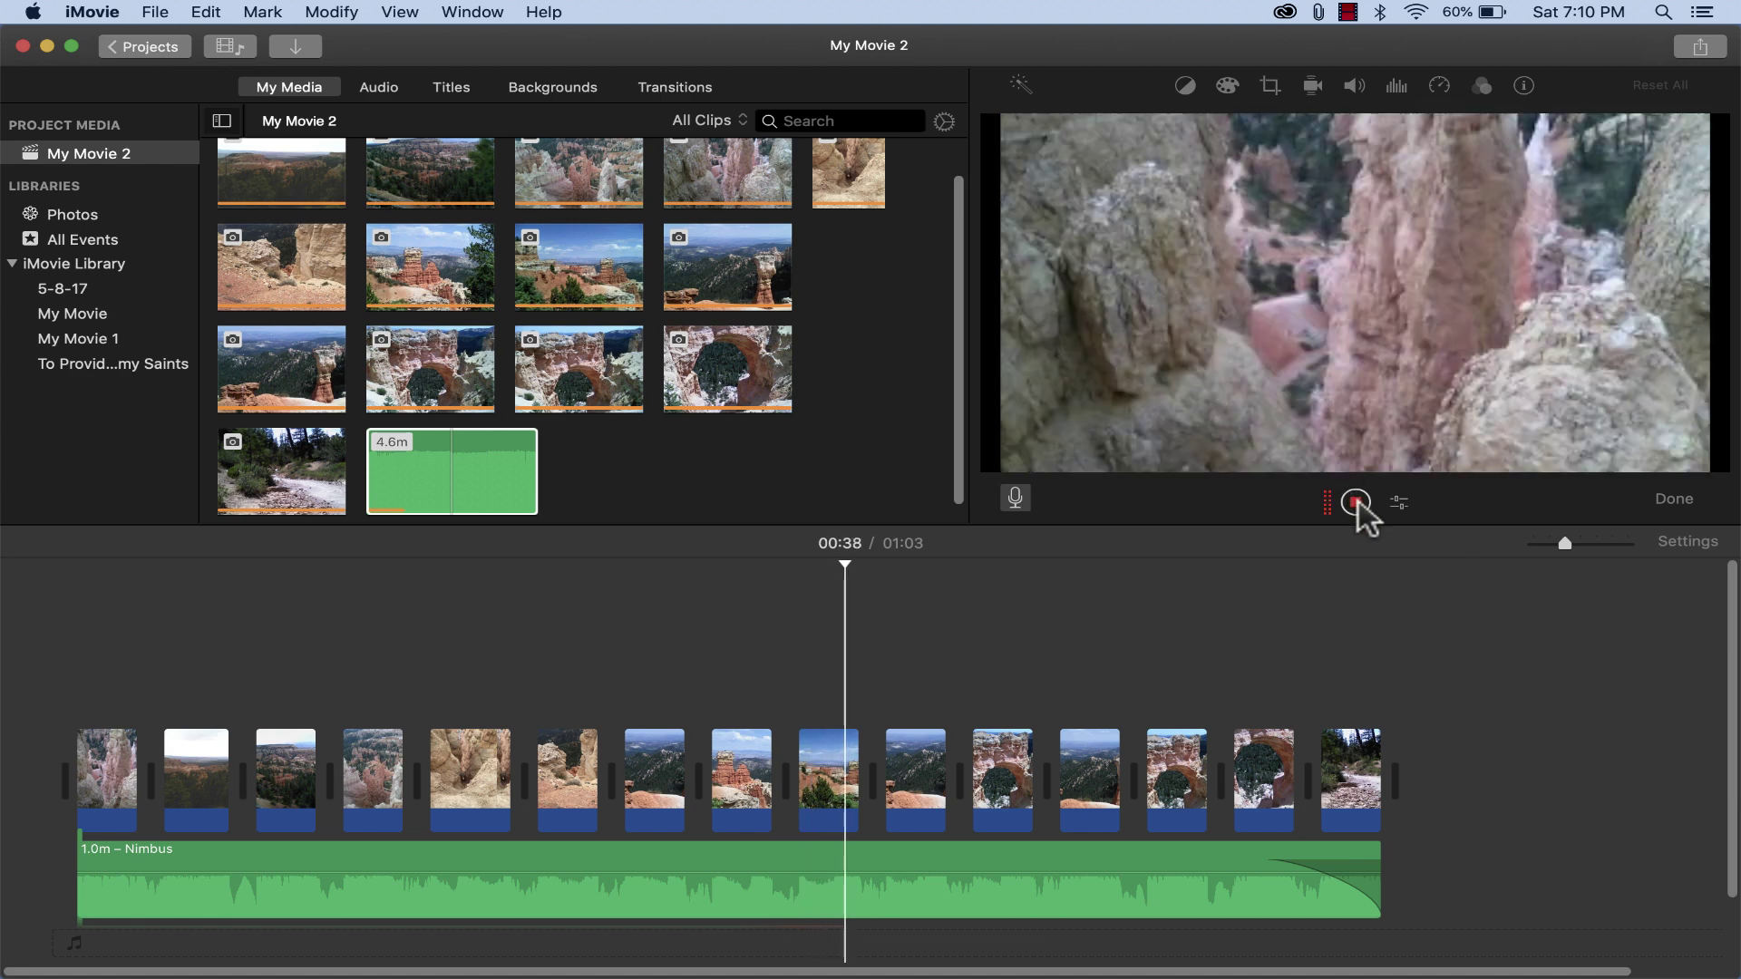
click(1674, 499)
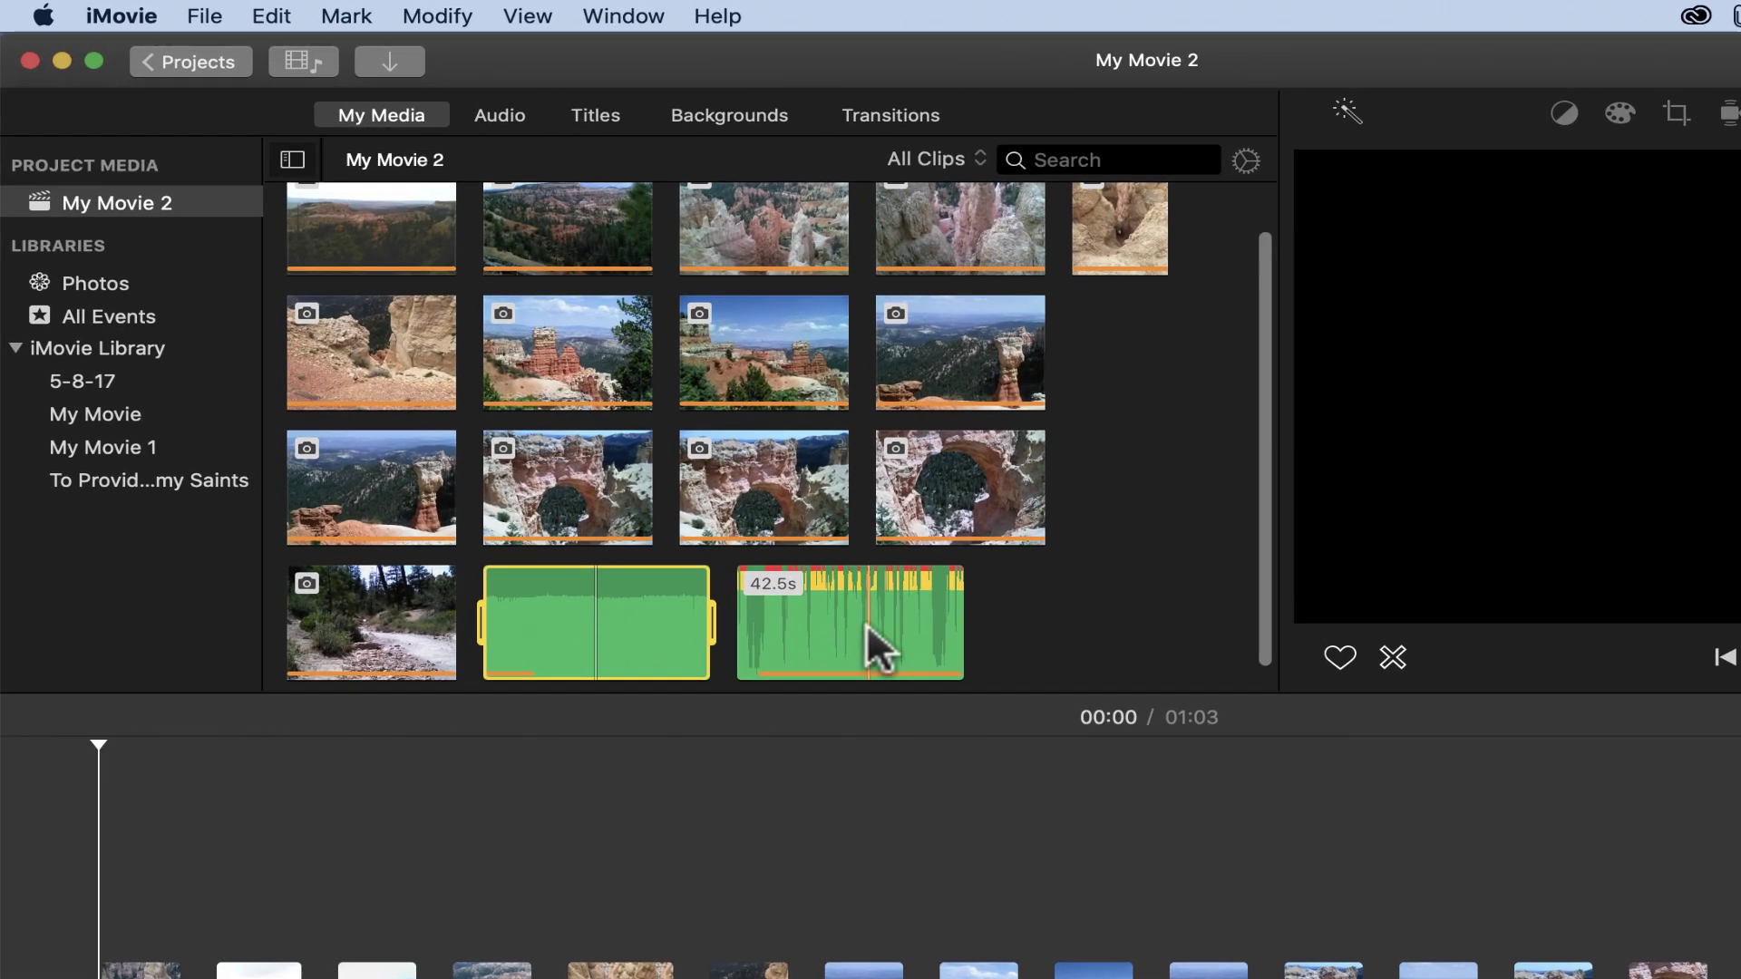
Step: Drag the 42.5-second VO-1 narration clip into the timeline below the Nimbus music at the start
click(869, 606)
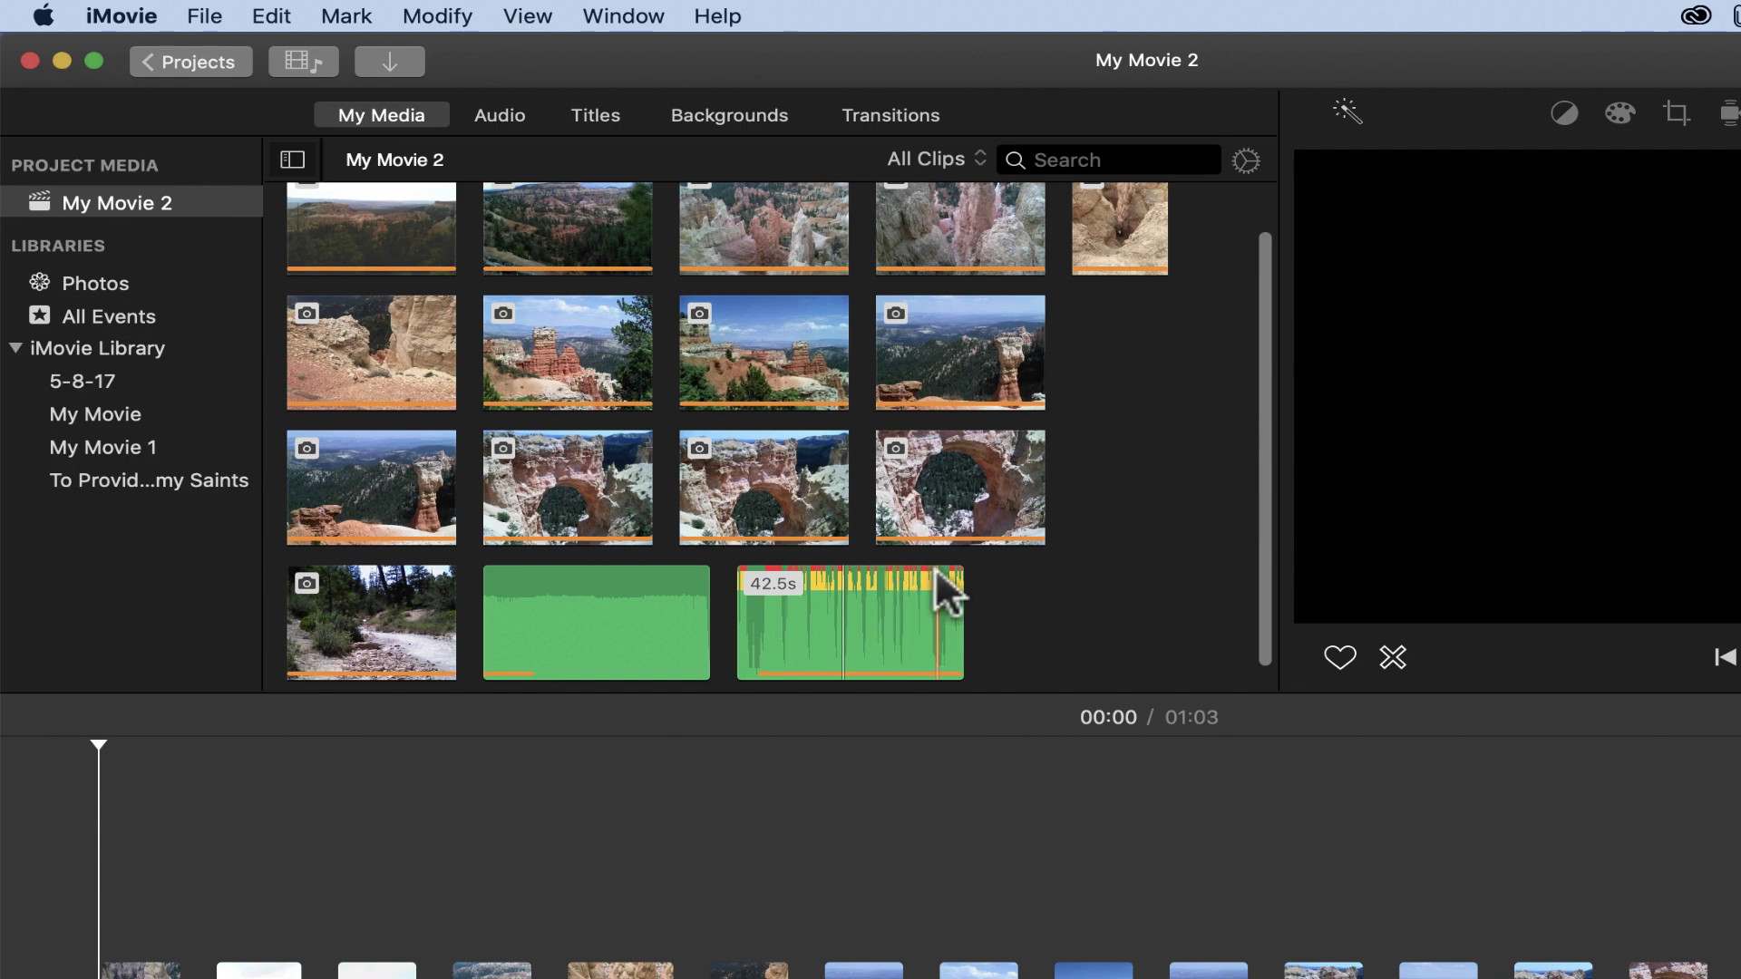
drag(935, 570, 790, 834)
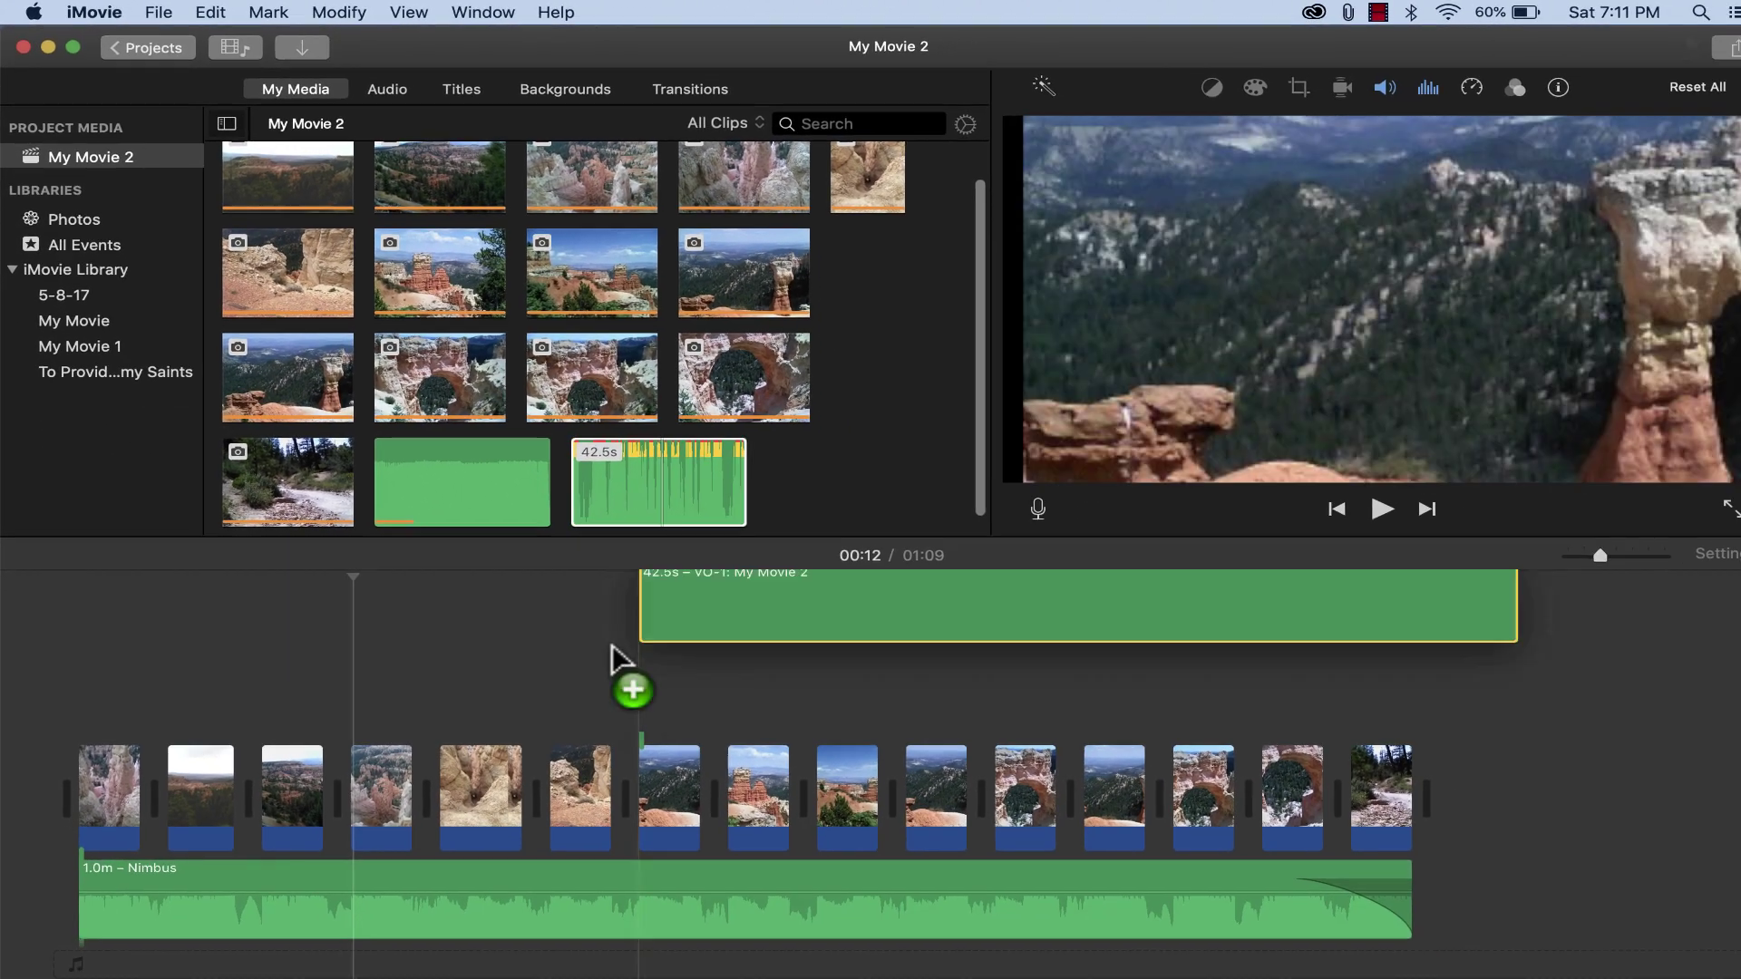
mouse_move(612, 644)
mouse_down()
mouse_move(380, 837)
mouse_move(357, 764)
mouse_move(481, 602)
mouse_move(551, 557)
mouse_move(537, 608)
mouse_move(356, 707)
mouse_move(161, 917)
mouse_move(127, 881)
mouse_move(90, 911)
mouse_up()
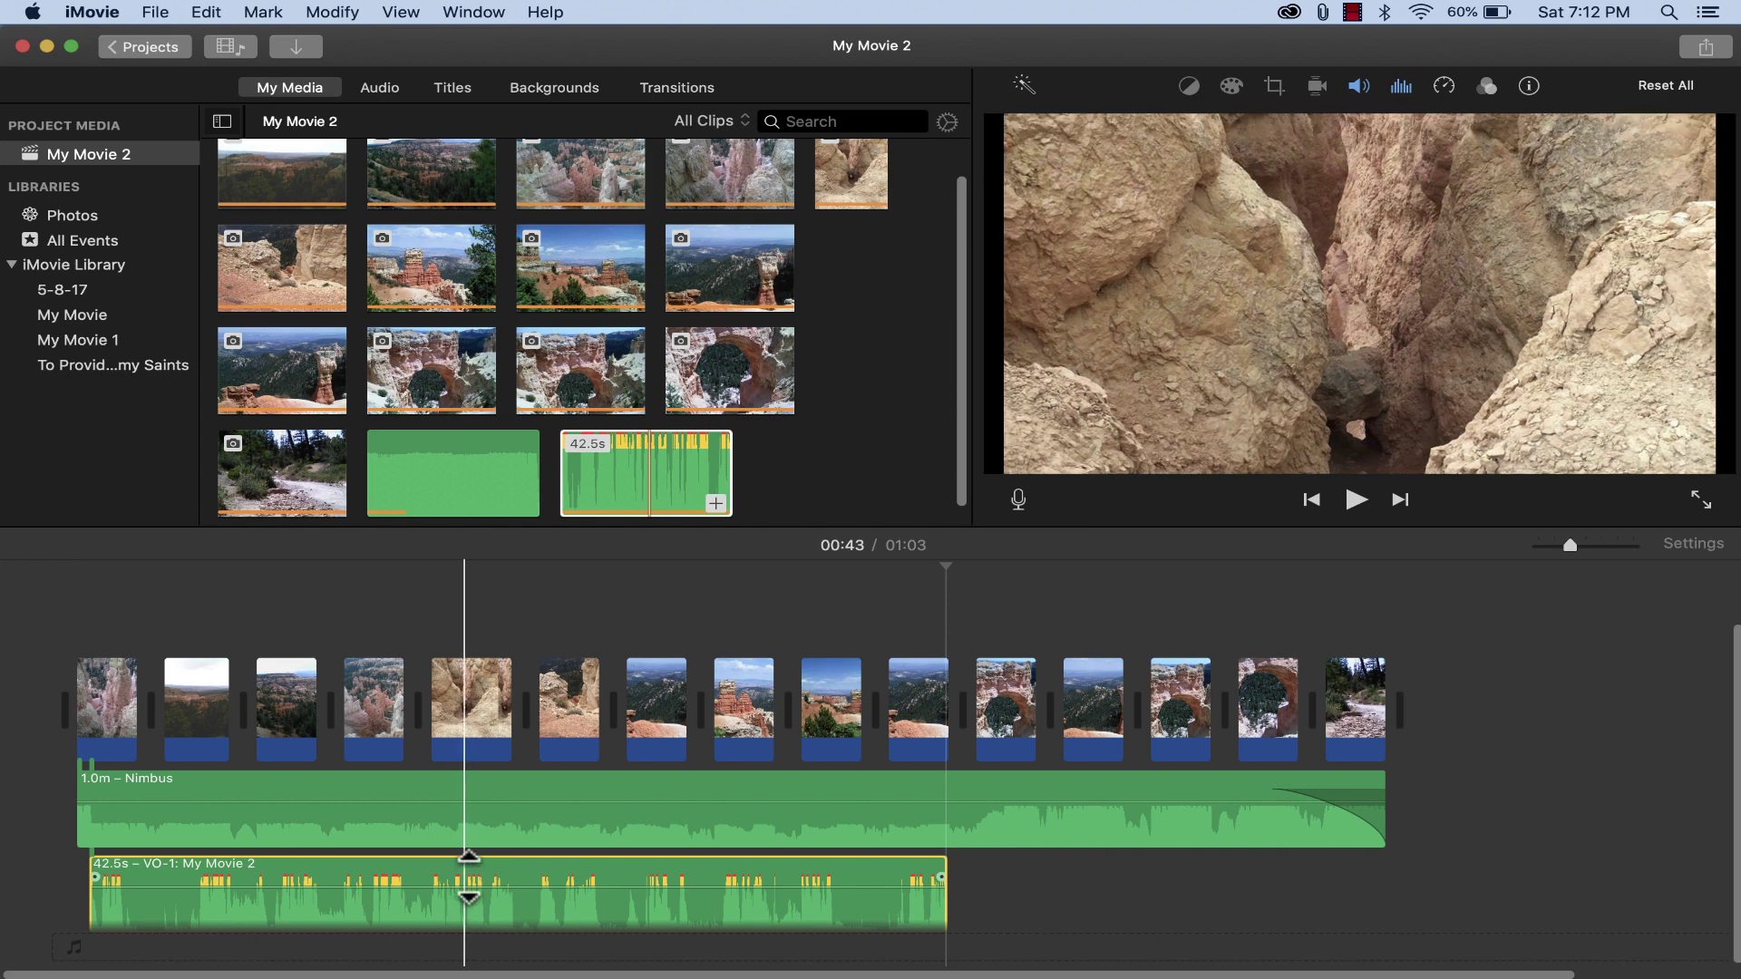
Step: Align the narration clip with the movie's start and preview it with the music
drag(532, 879, 481, 886)
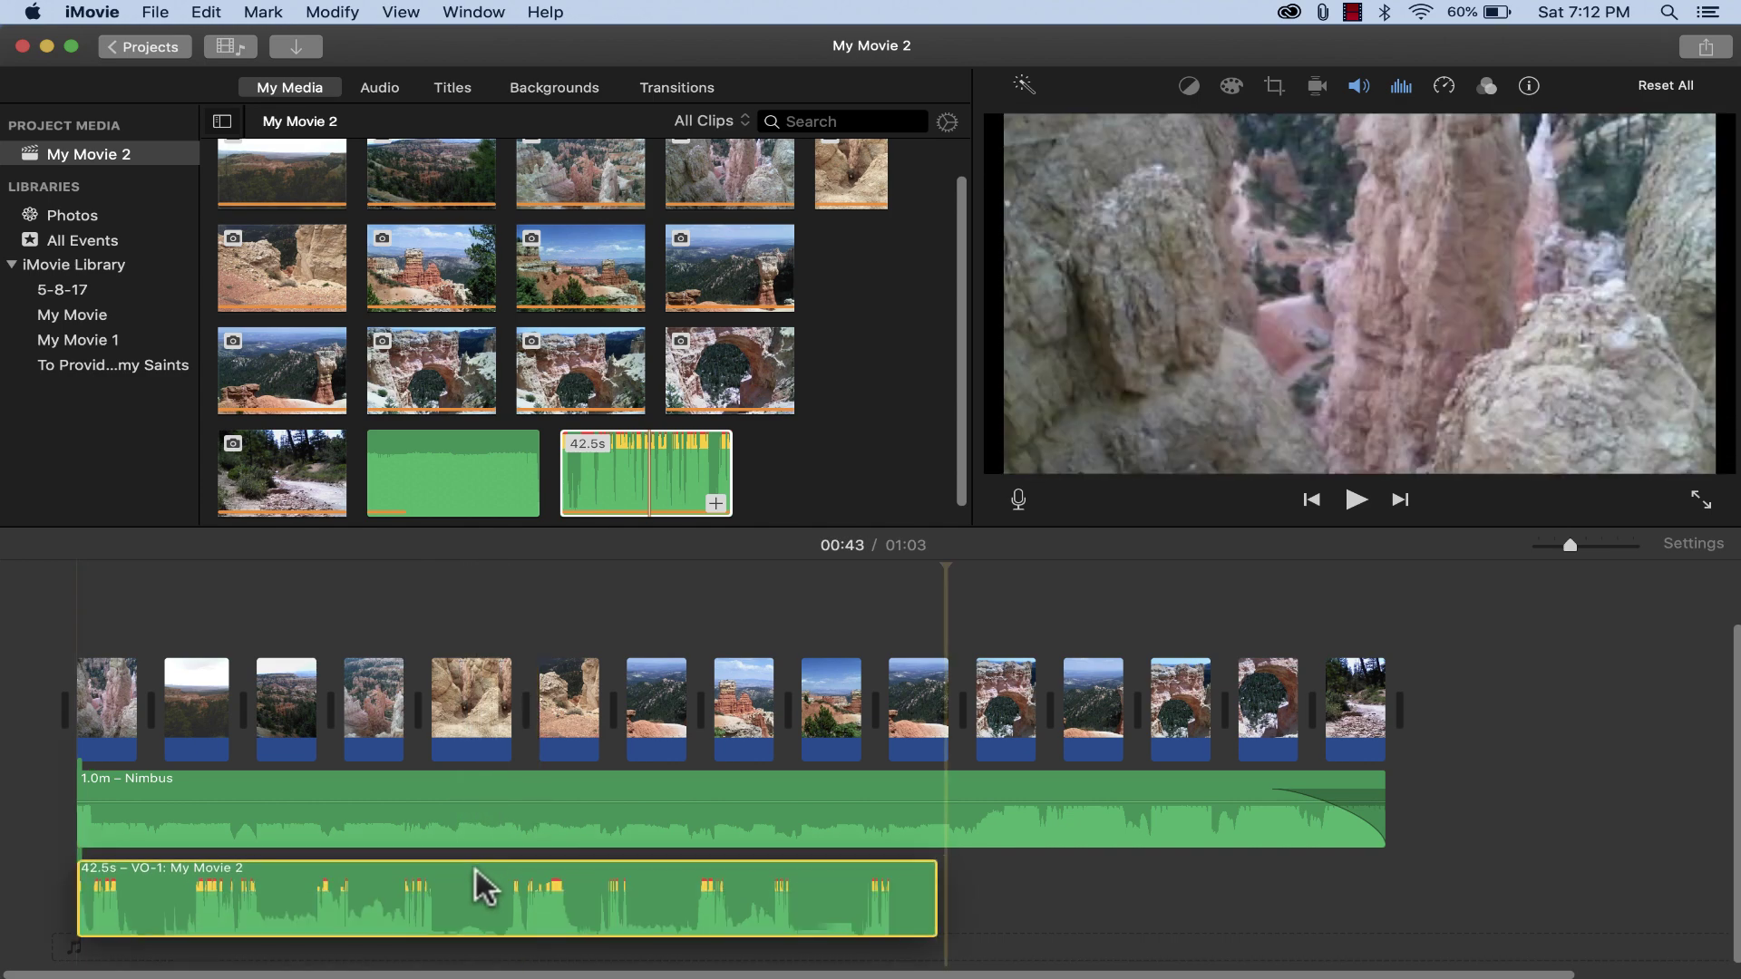
key(Home)
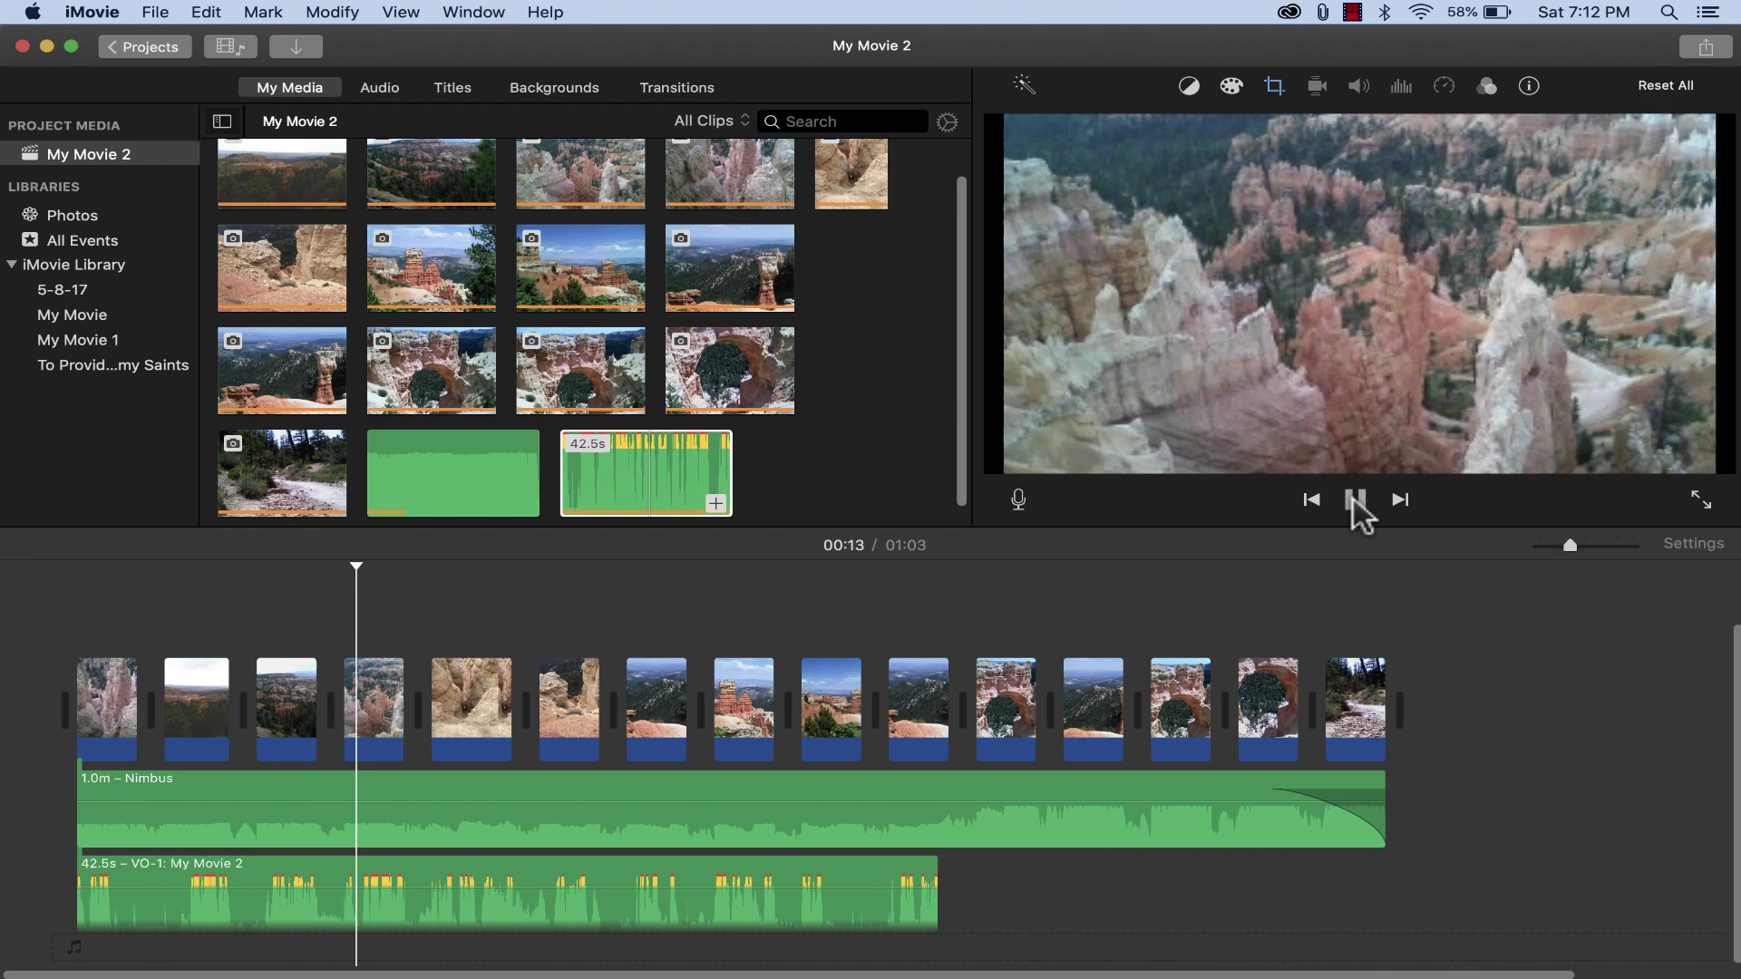
click(1354, 501)
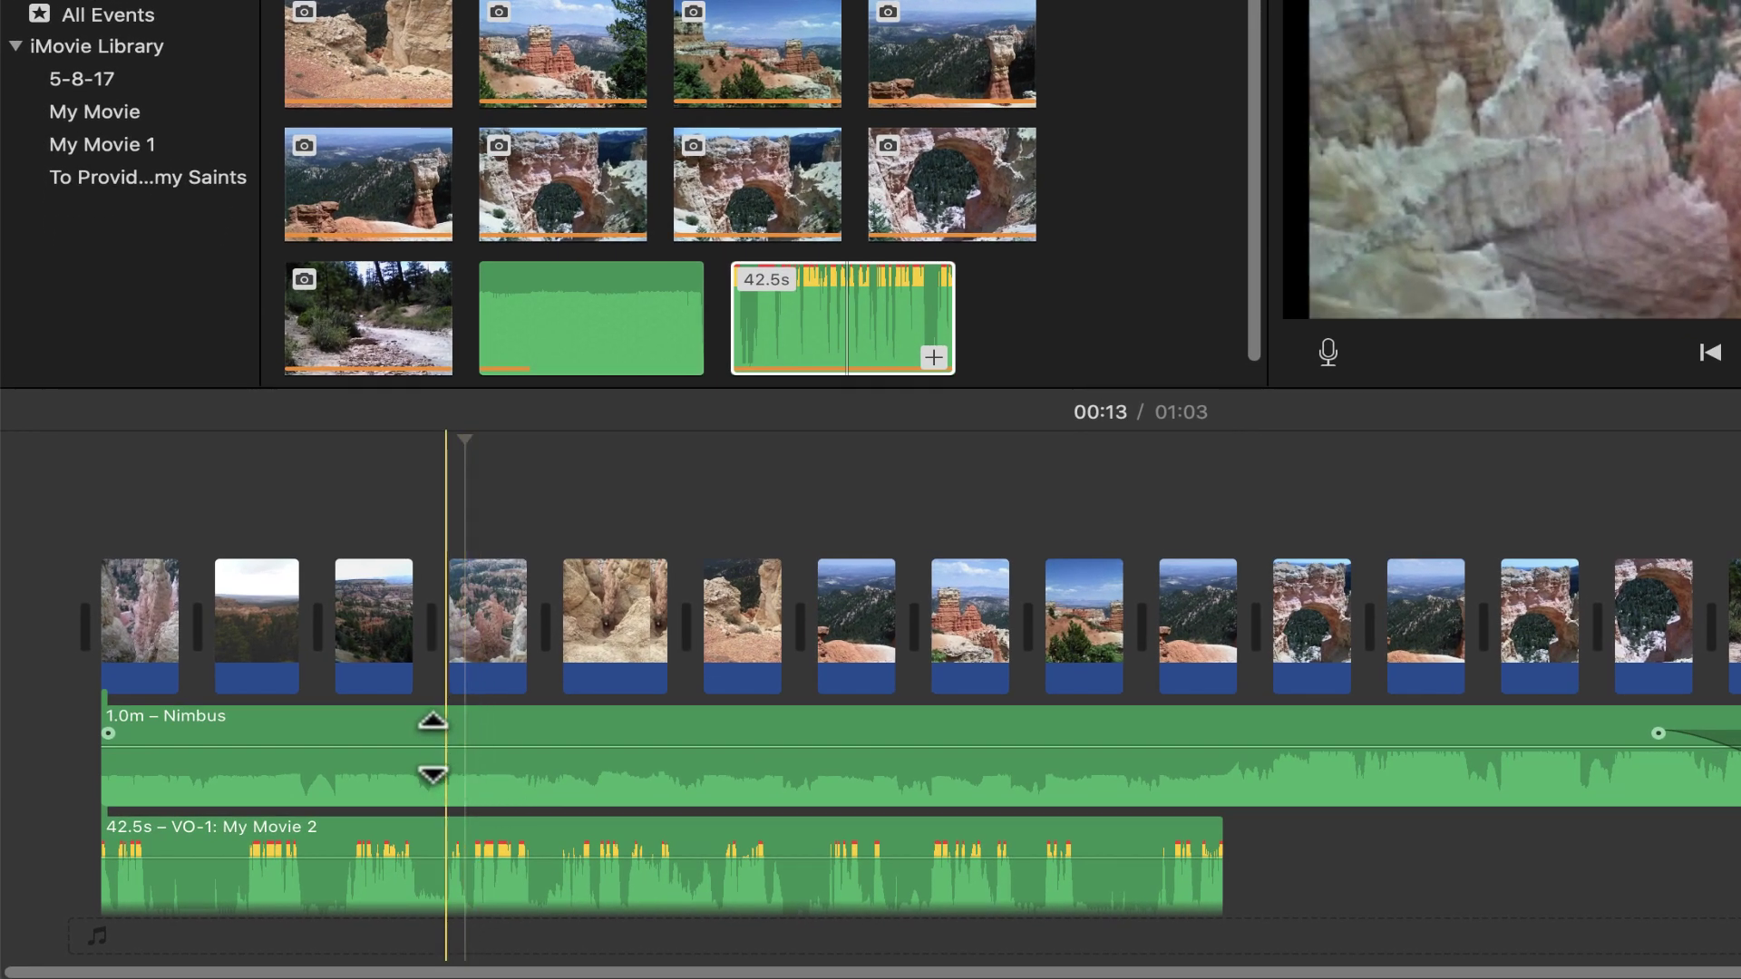
Step: Lower the Nimbus music volume to about 32% and the narration volume to about 28%
drag(432, 748, 432, 763)
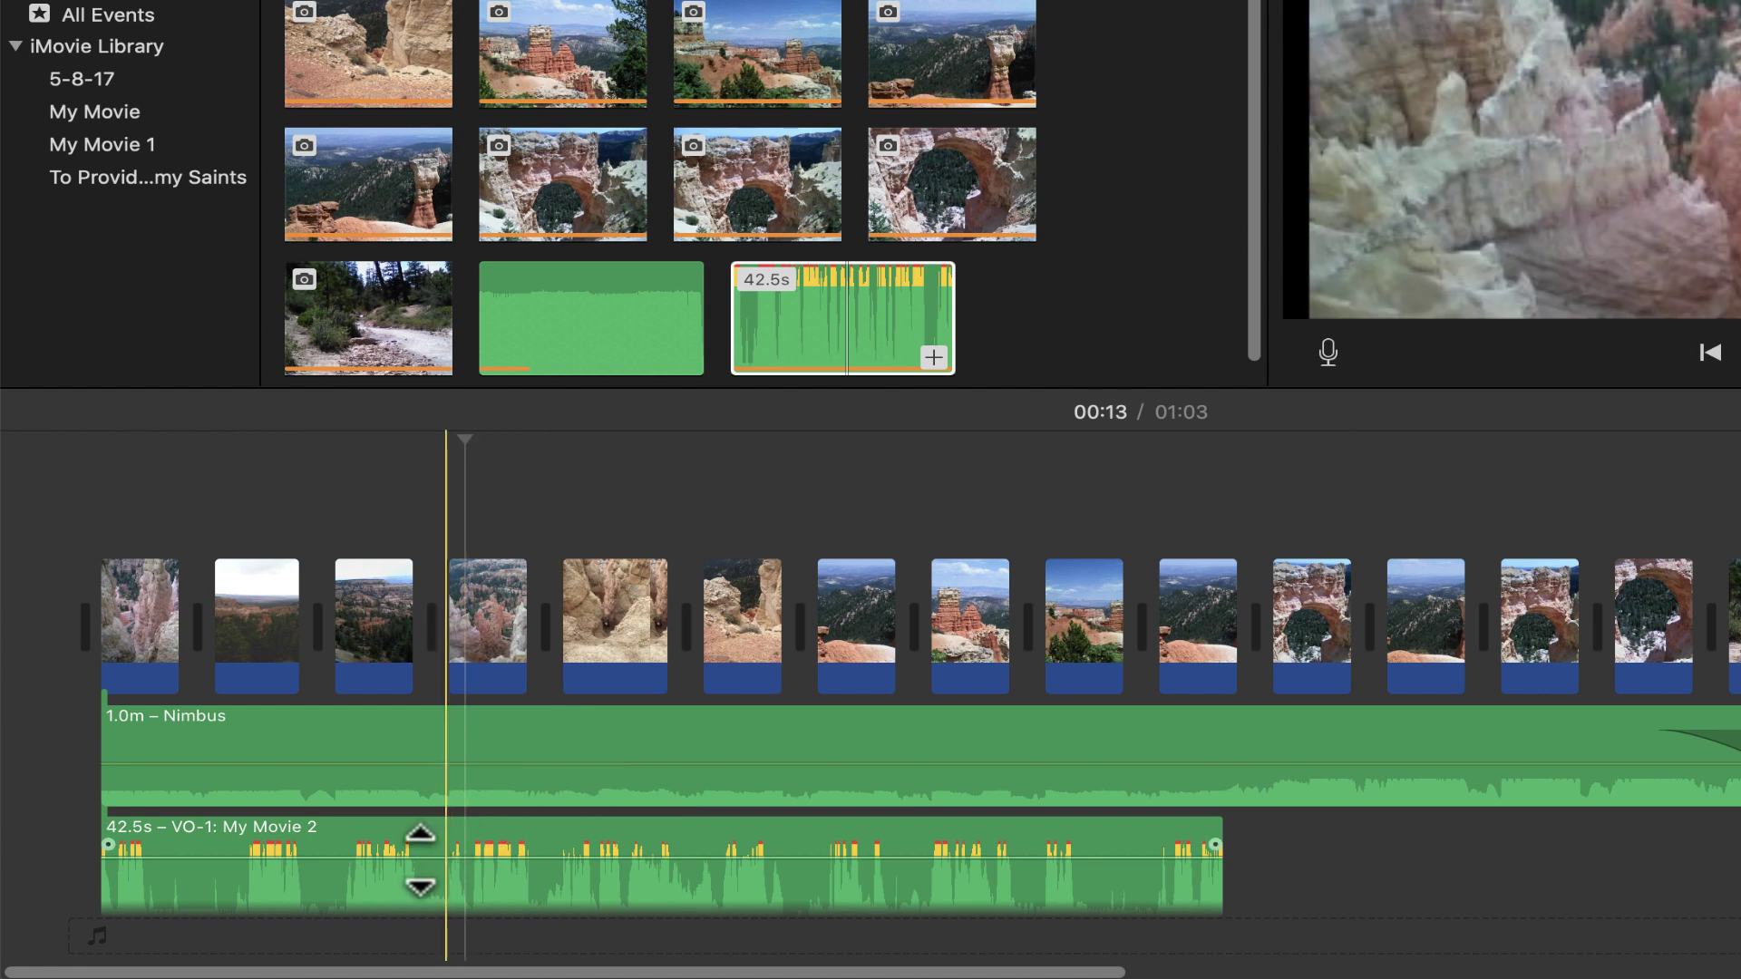
click(418, 856)
drag(417, 857, 414, 875)
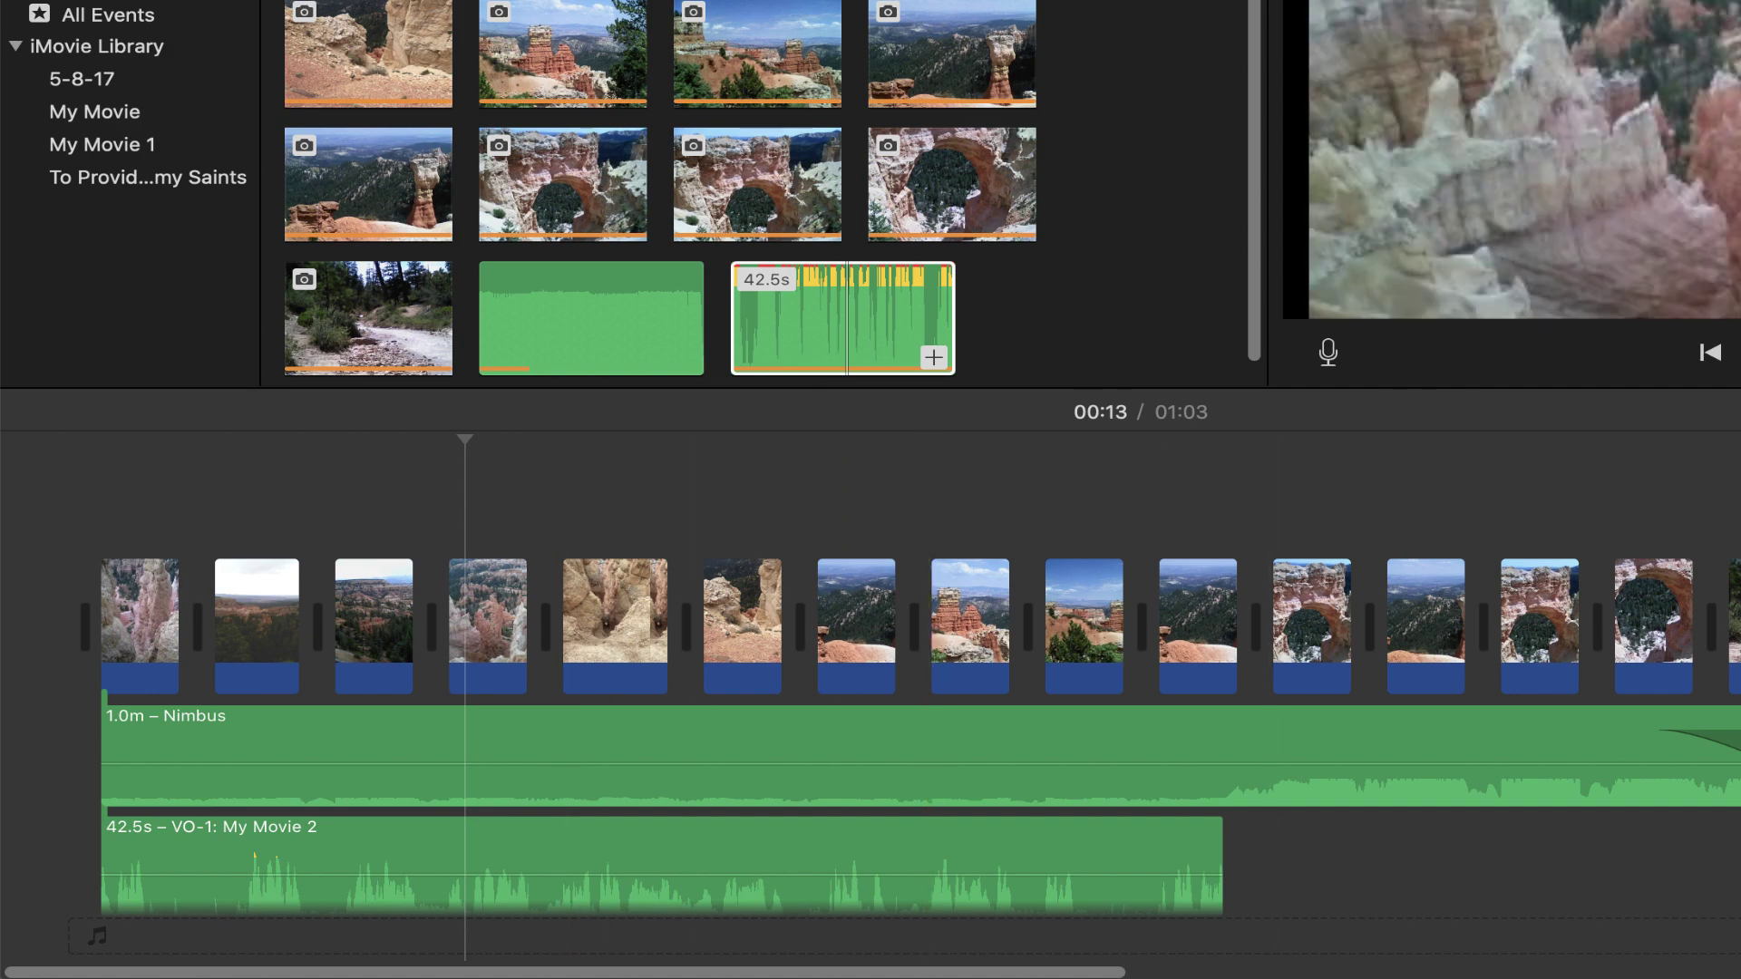
click(570, 489)
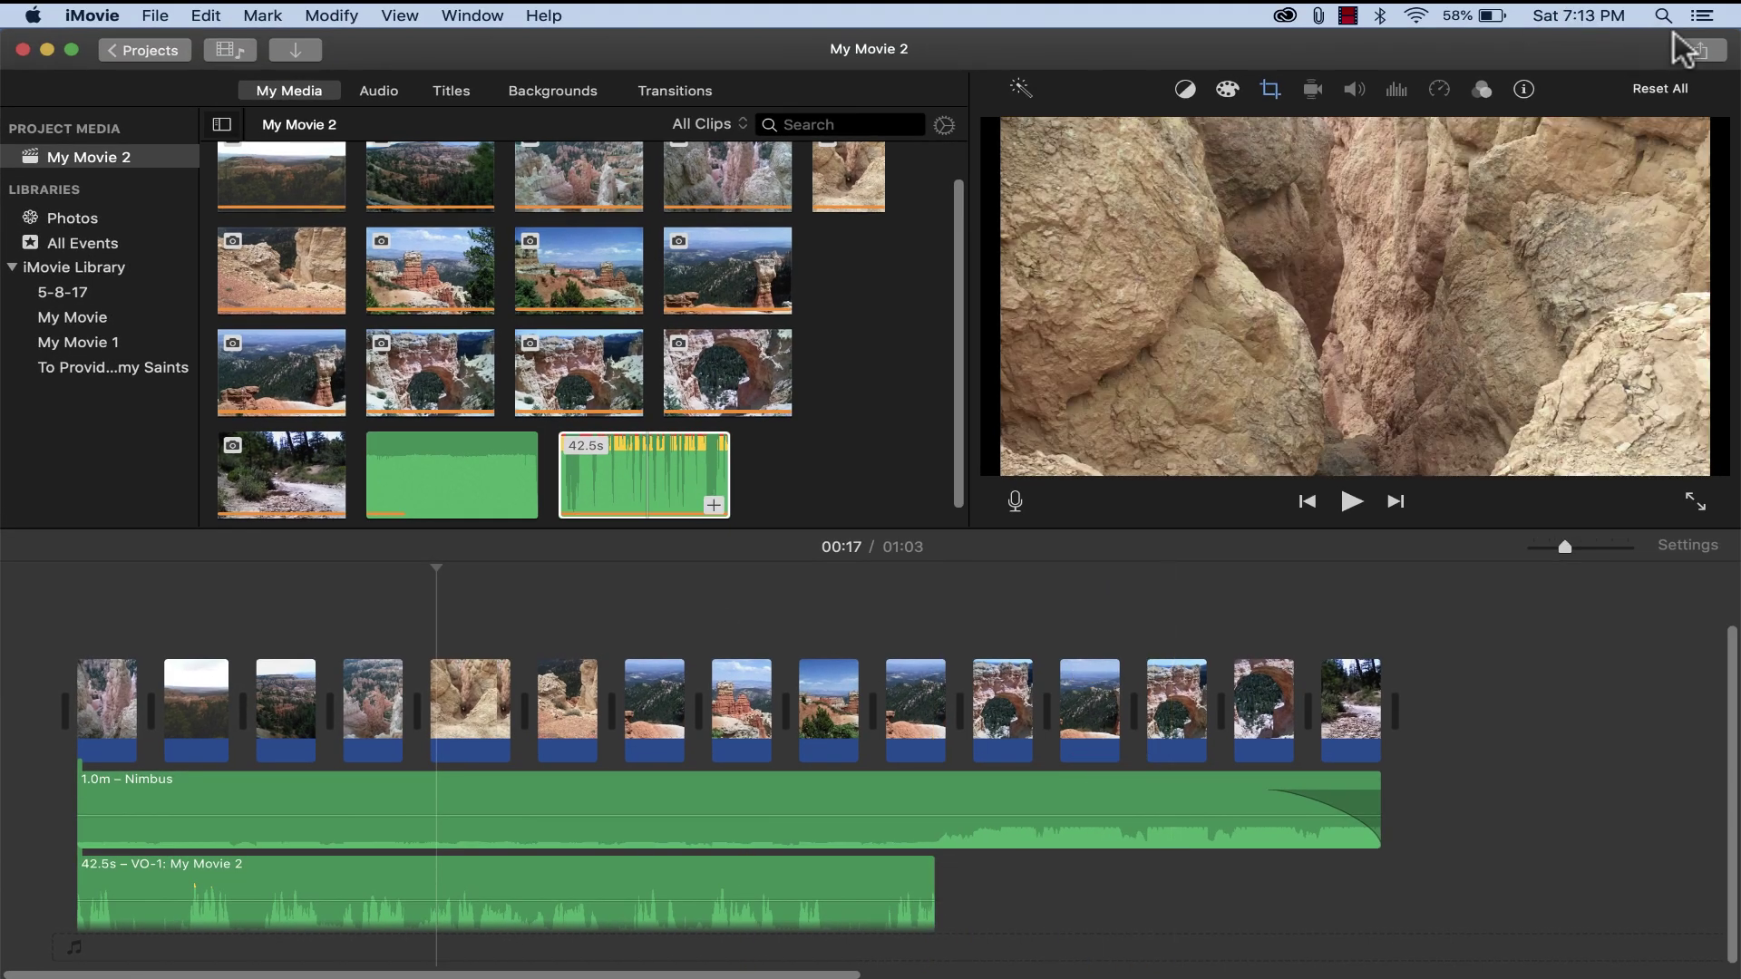
Step: Export the movie as a 1080p 60 file titled Bryce Canyon into the Movies folder
click(1698, 51)
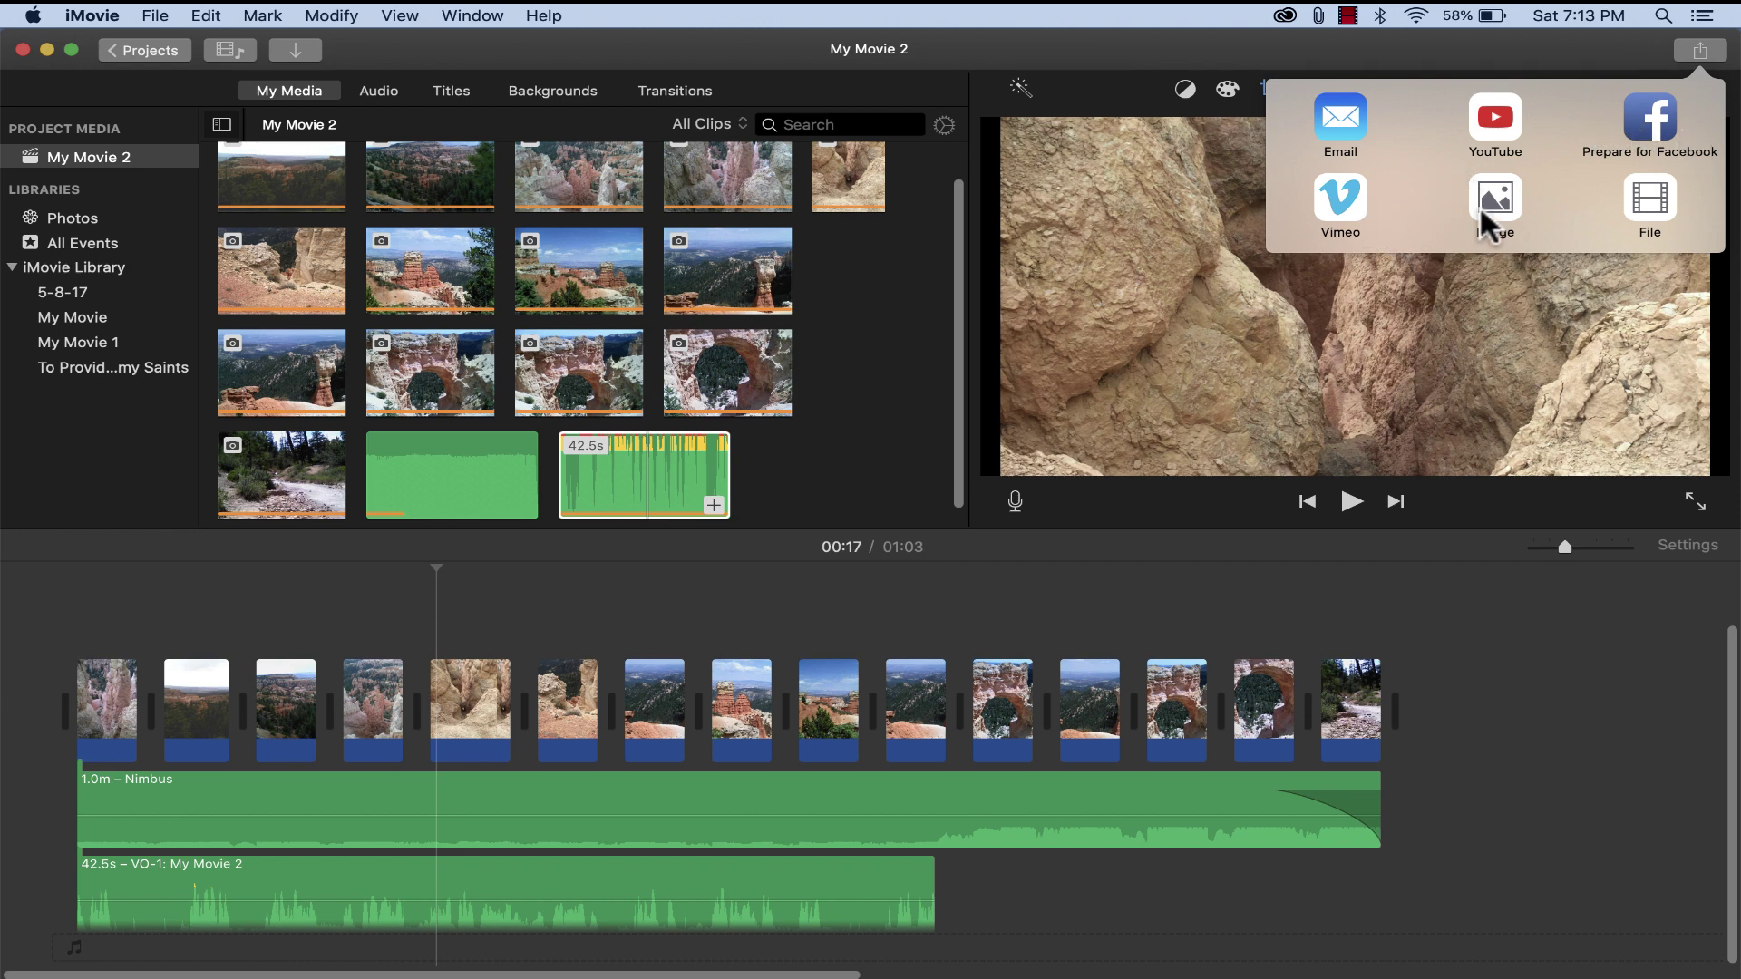
click(1657, 198)
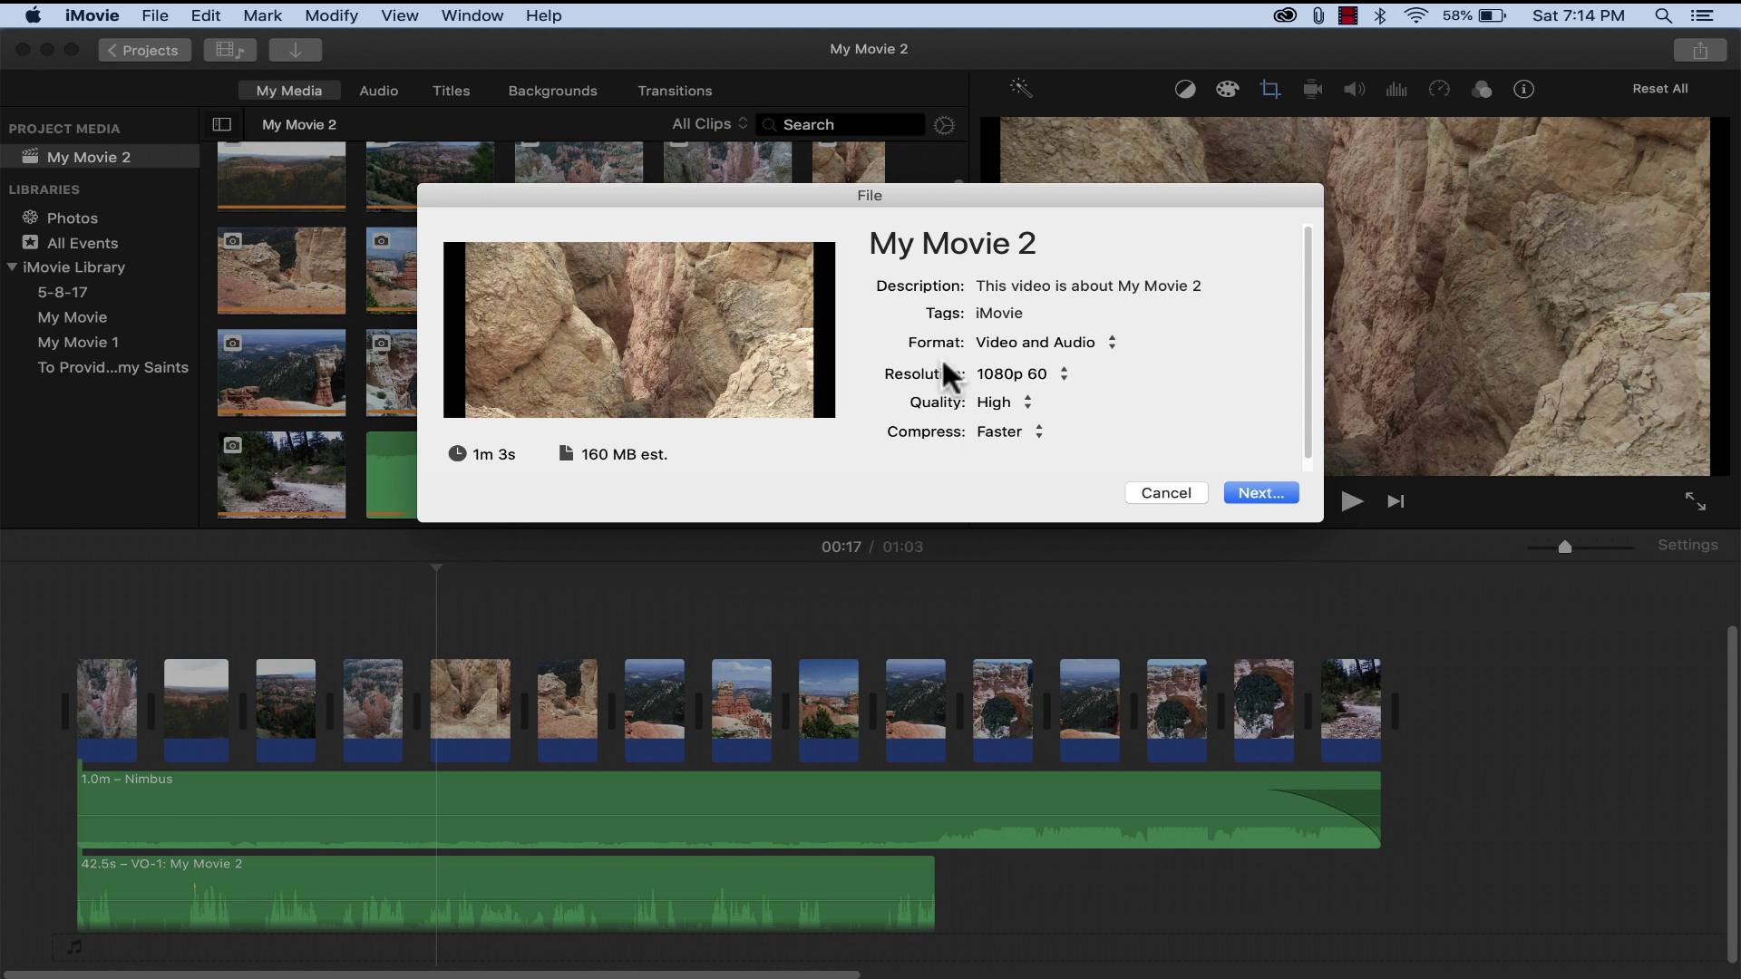
click(944, 244)
drag(1116, 249, 849, 268)
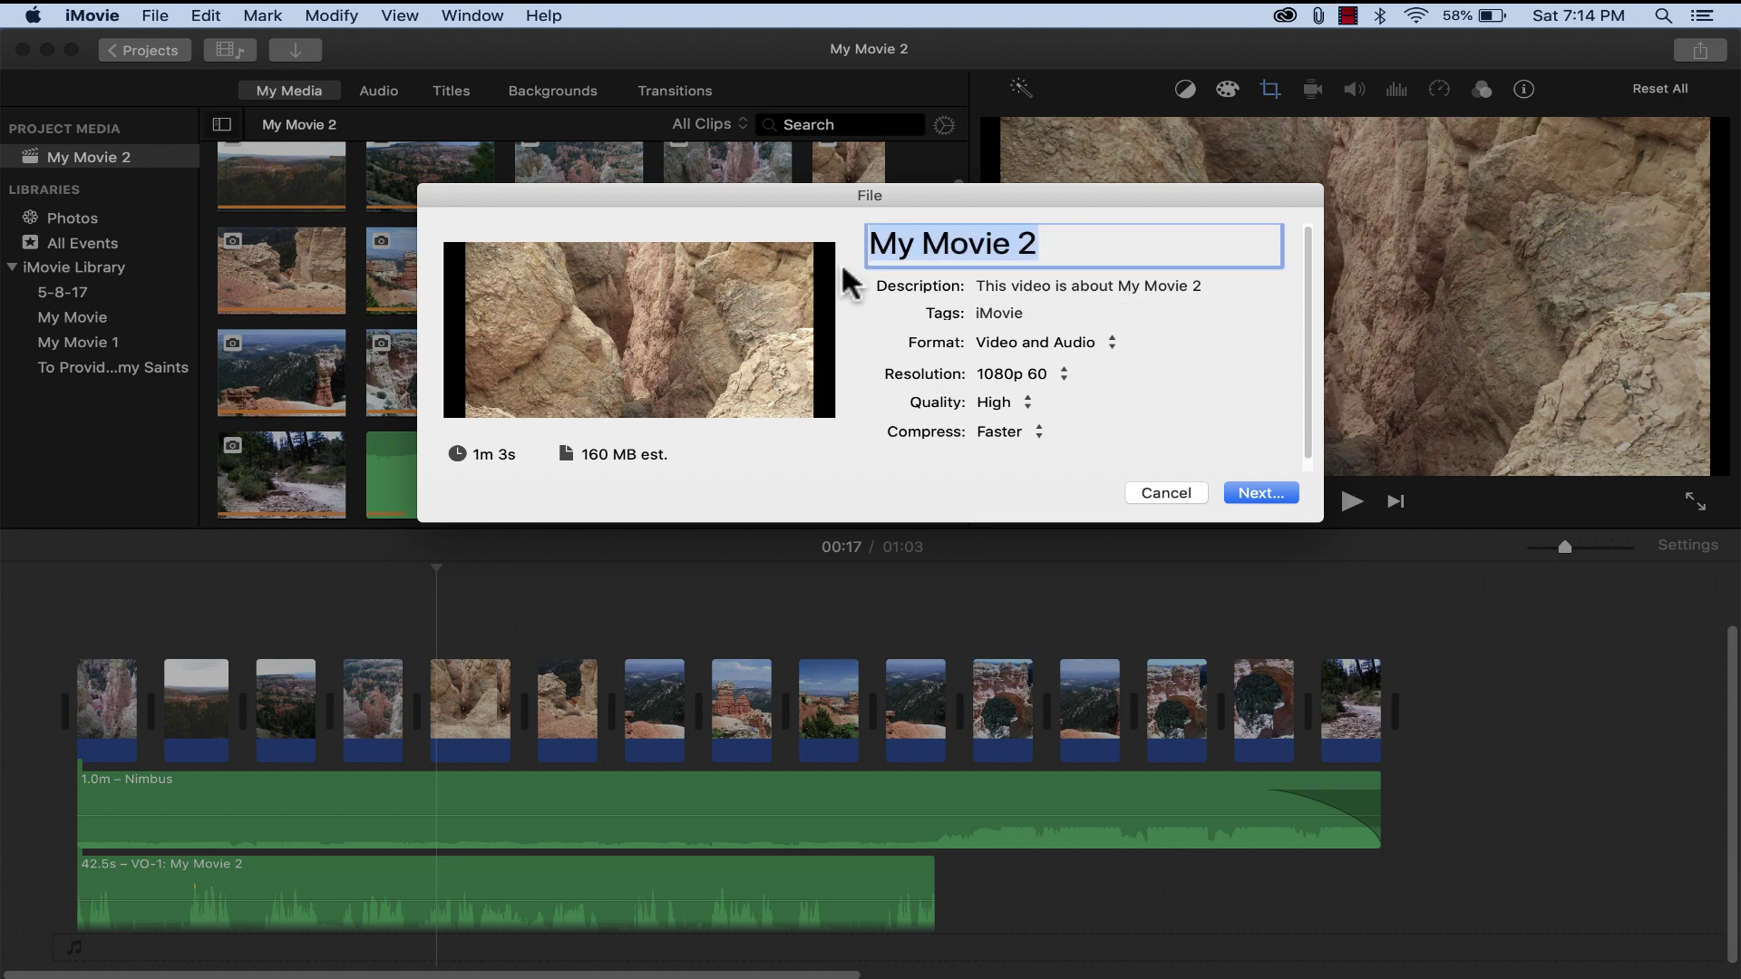
text(Bryce Canyon)
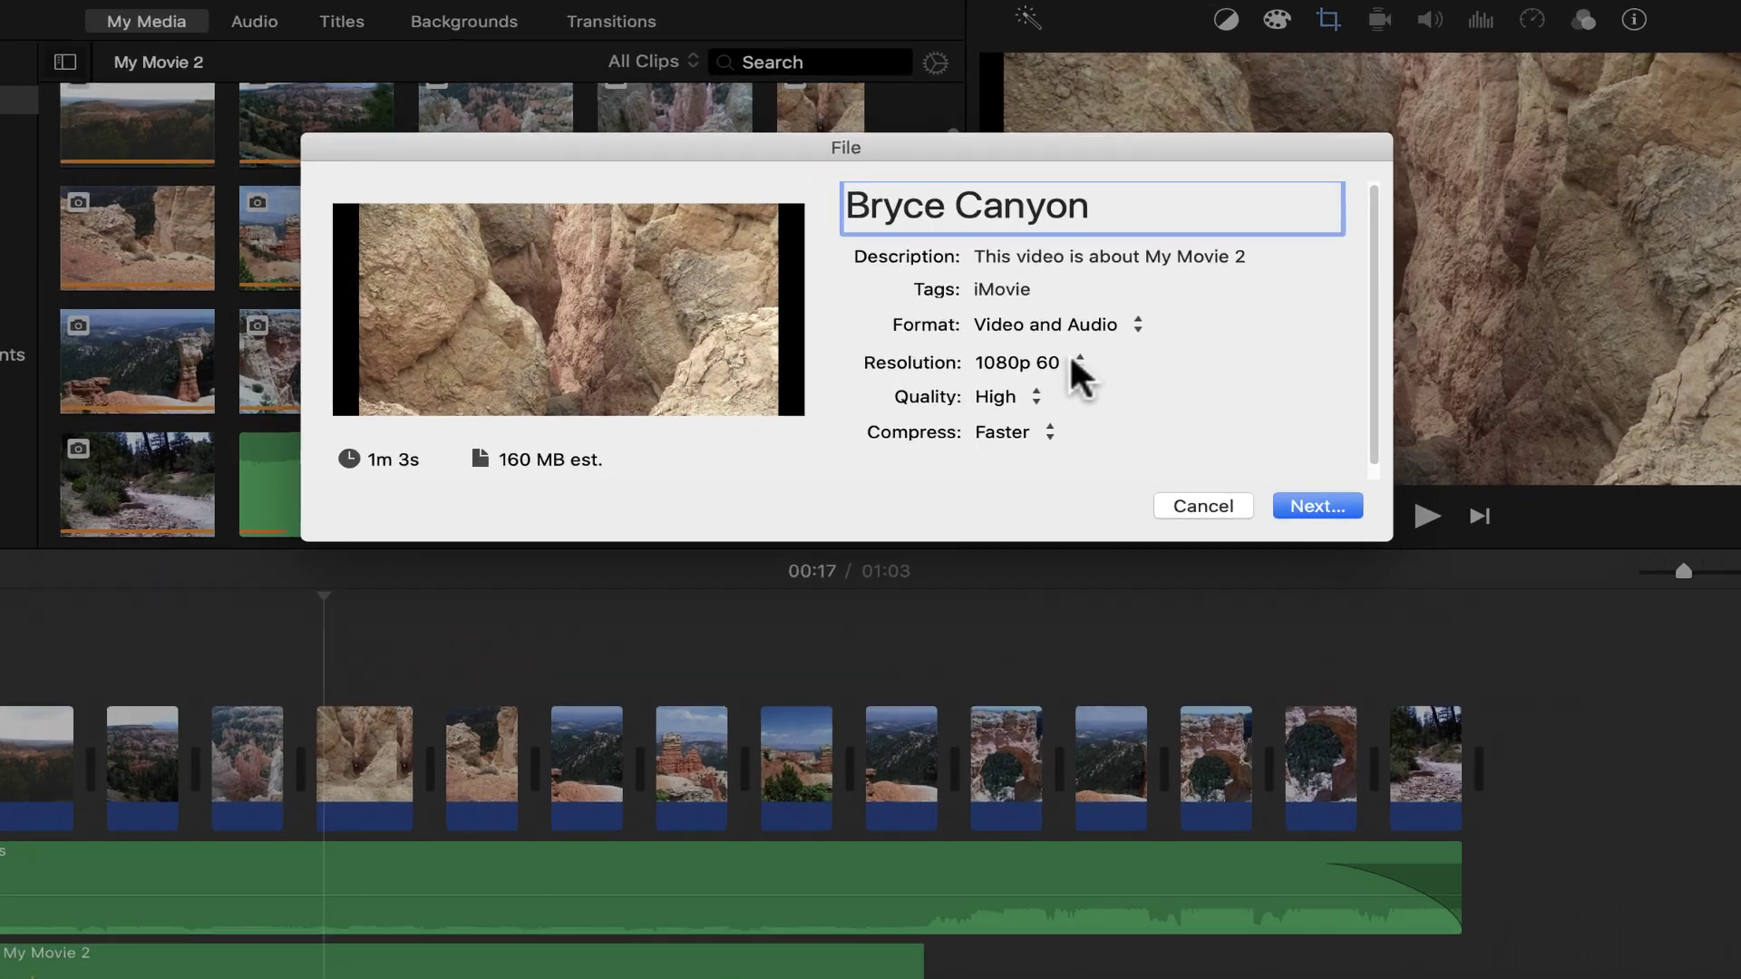
click(1058, 371)
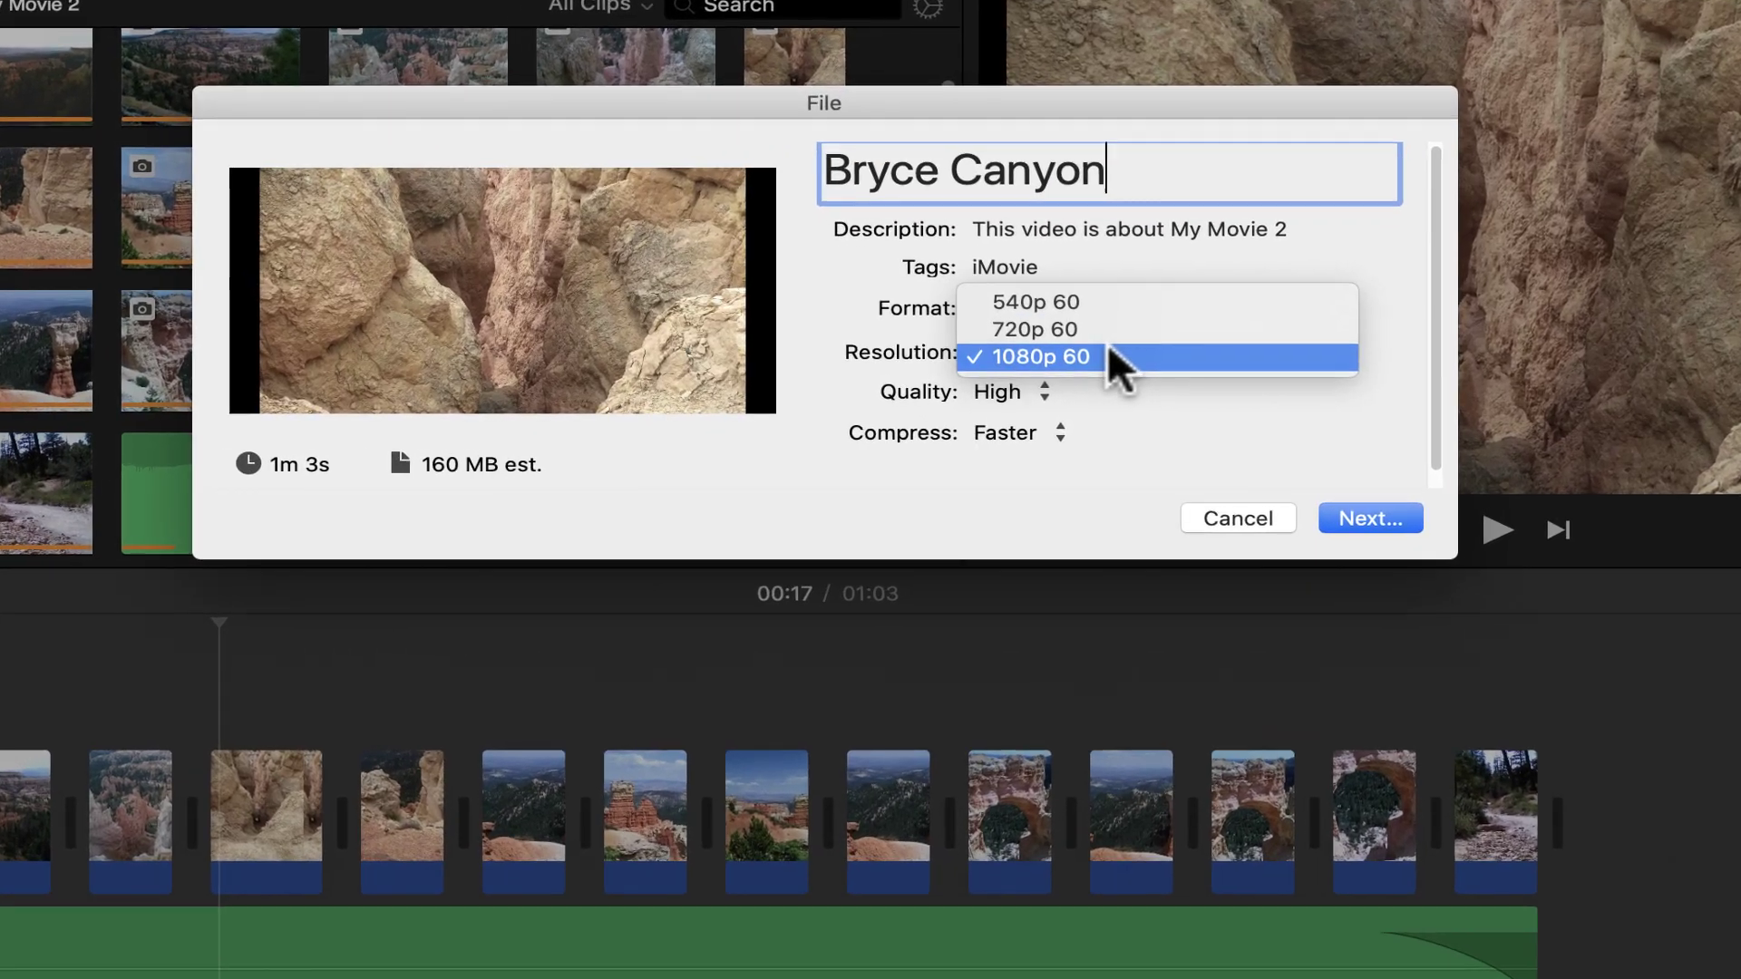
click(1101, 359)
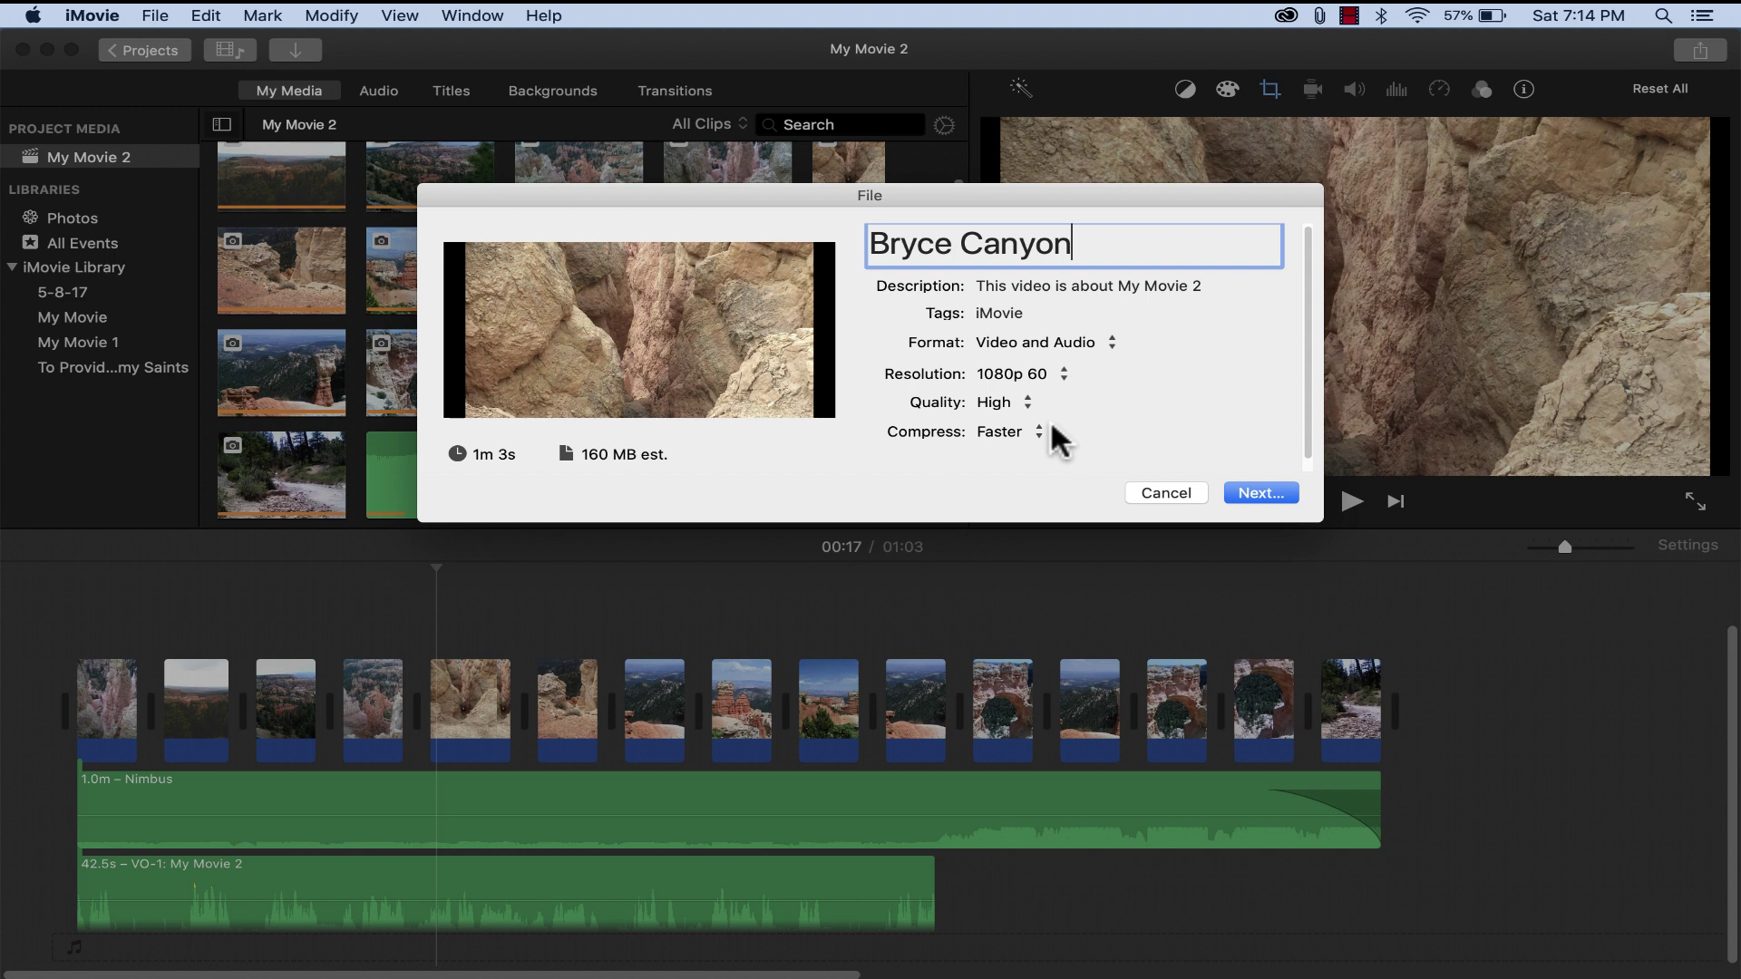
click(1274, 492)
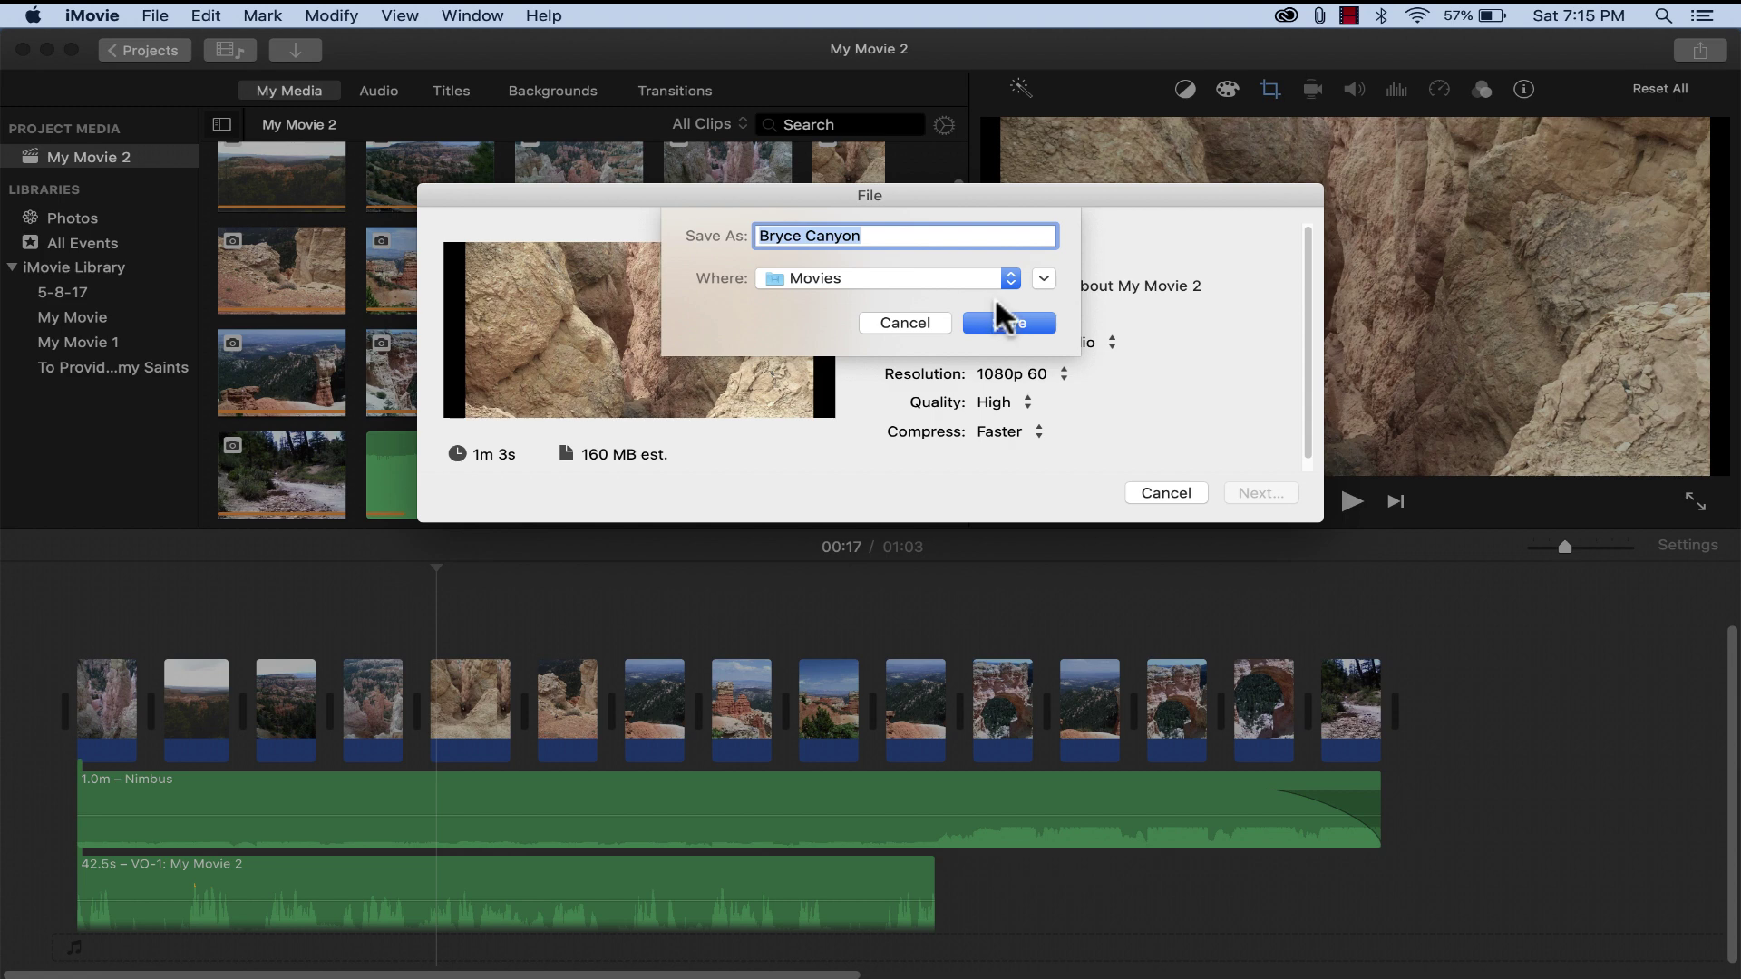
click(1015, 322)
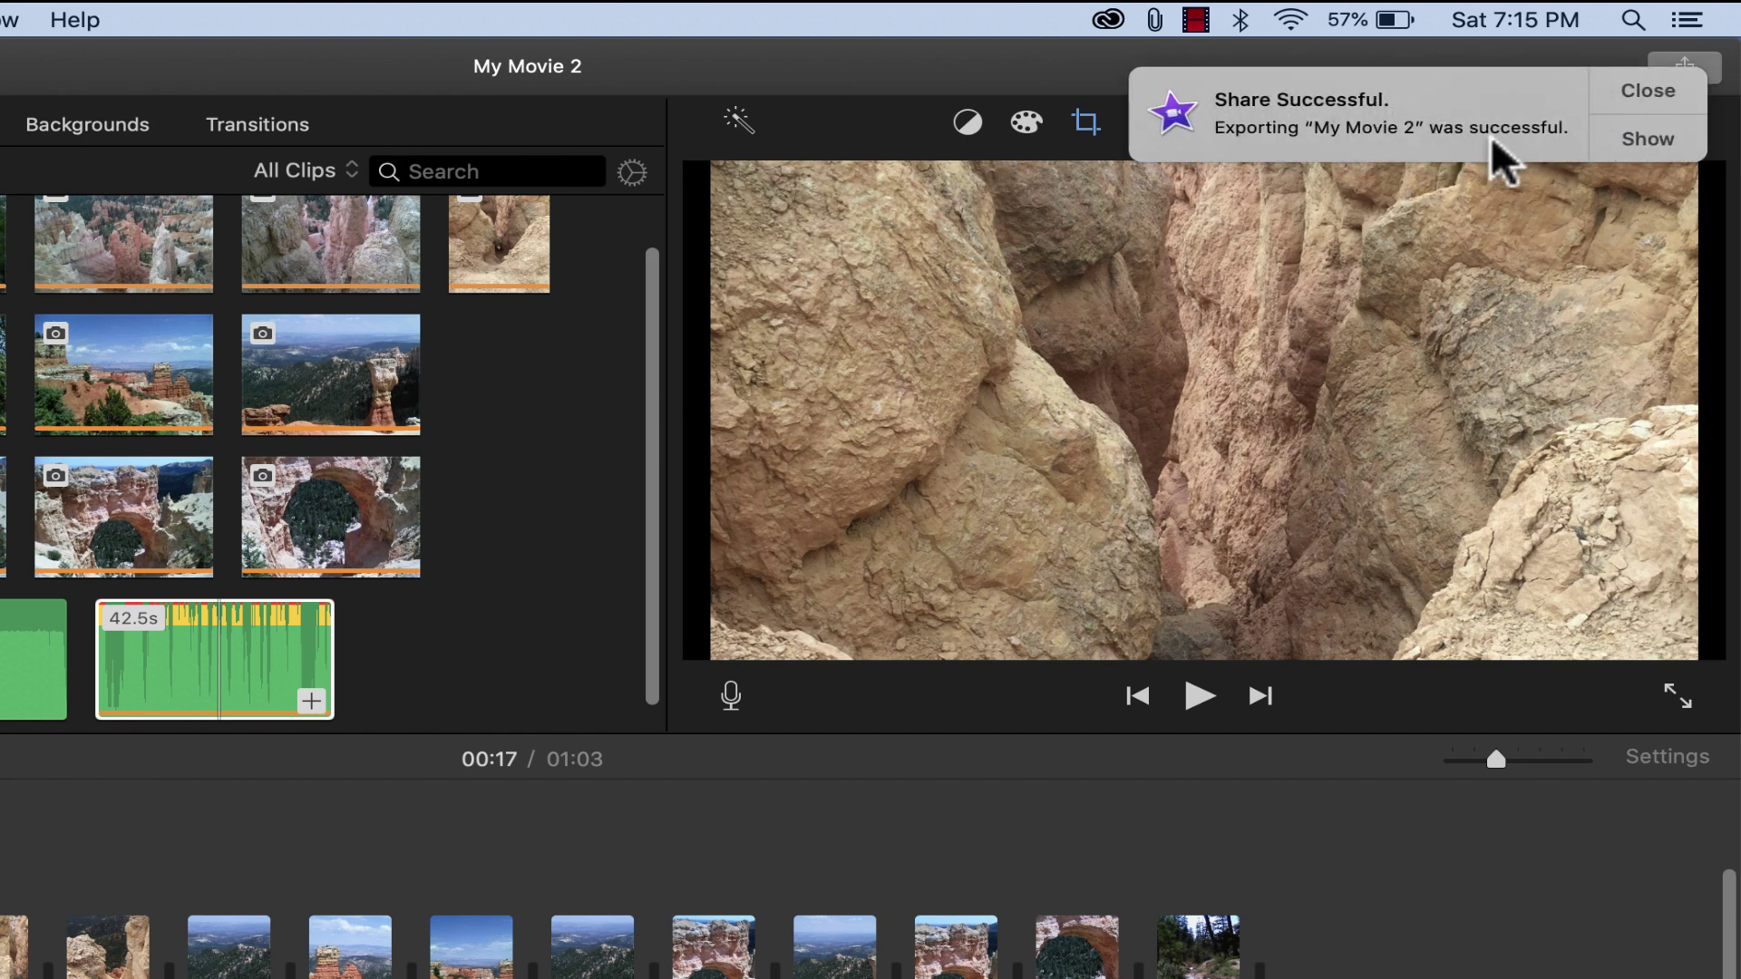
Step: Reveal Bryce Canyon.mp4 in Finder and play it full screen in QuickTime Player
click(1657, 145)
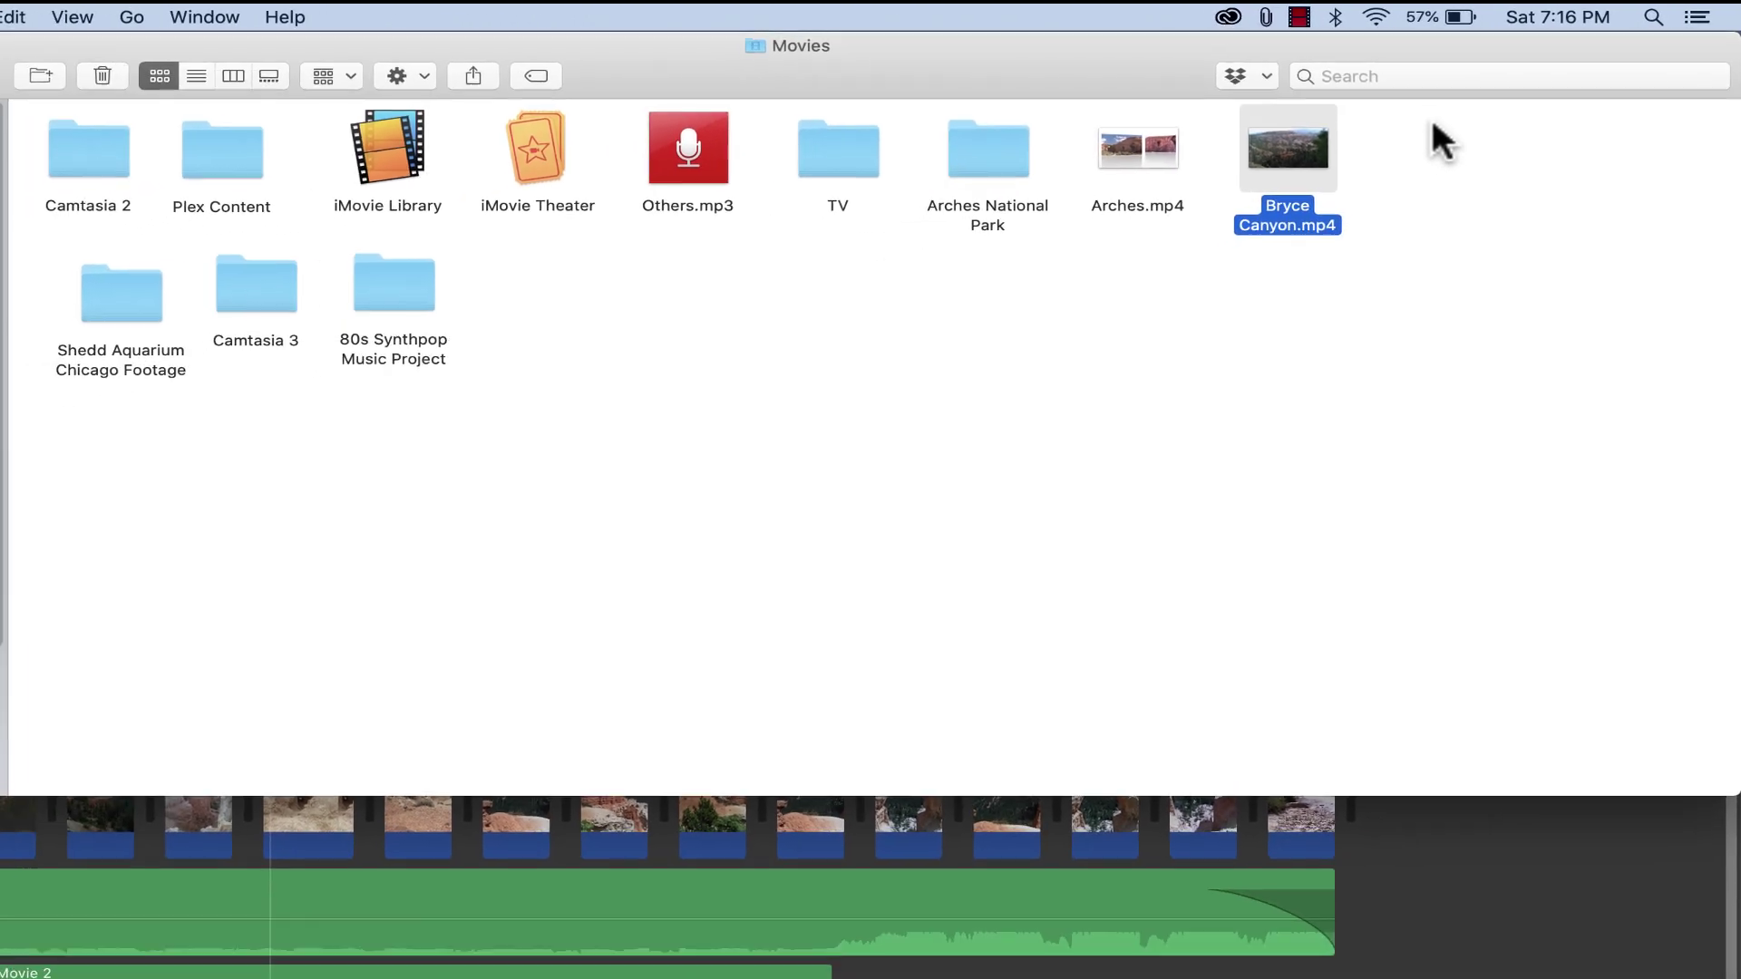
click(1442, 231)
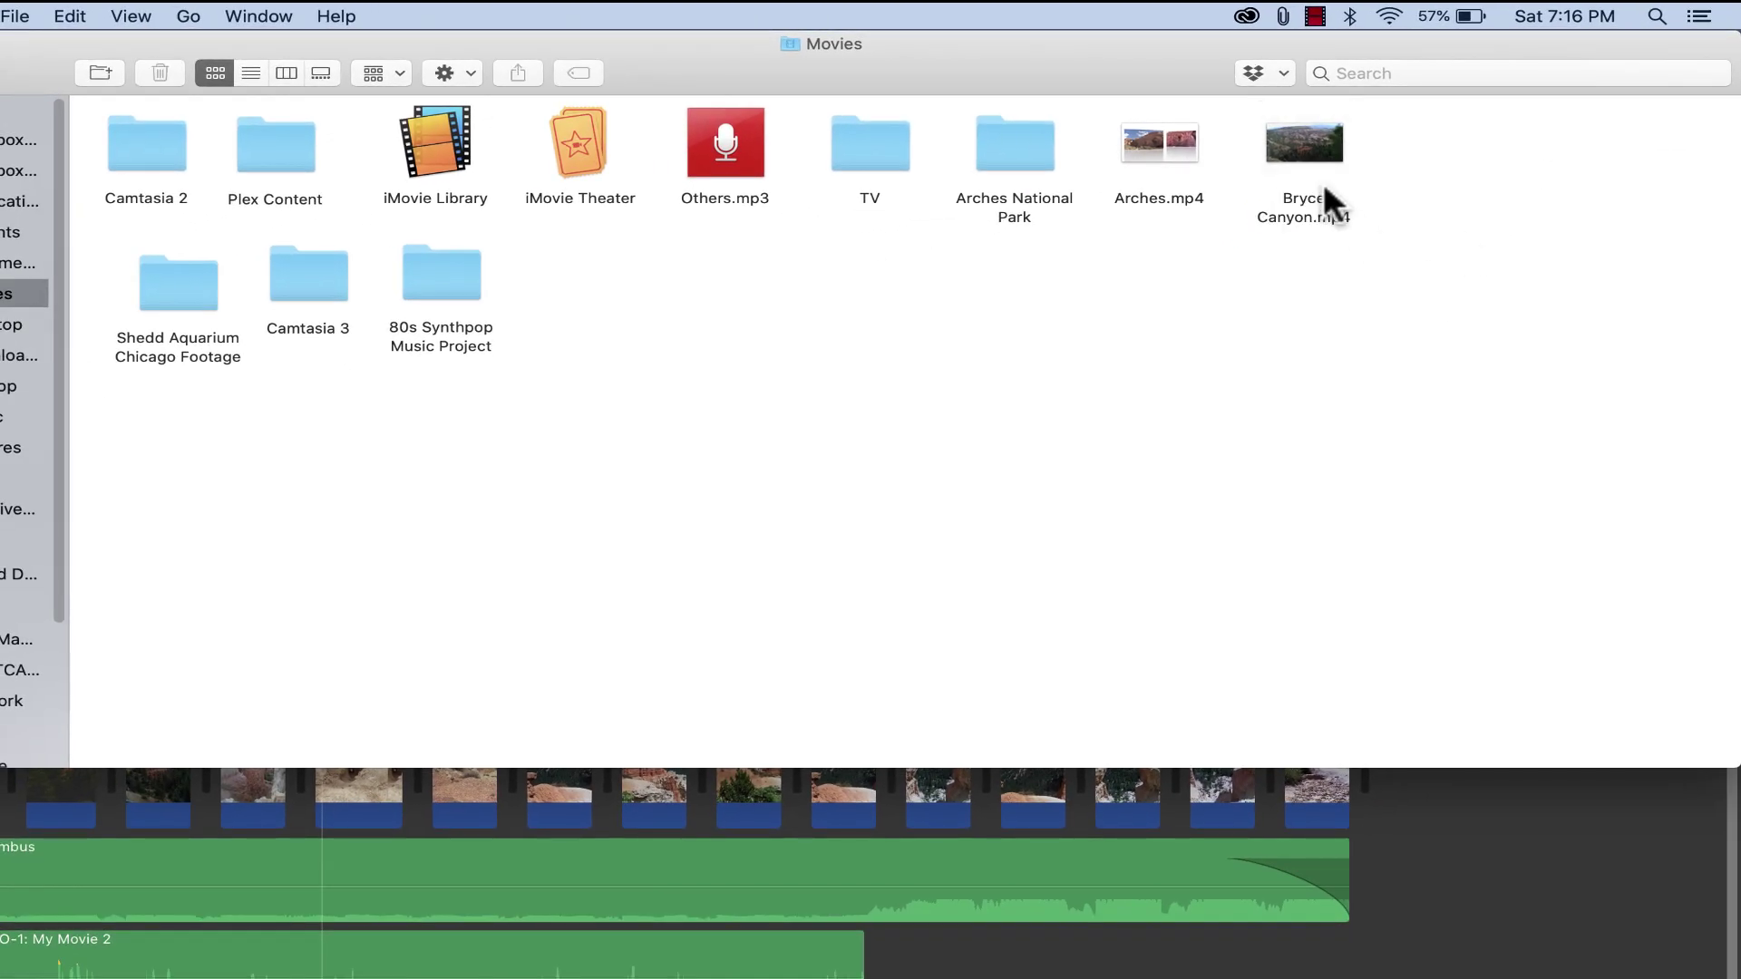
double_click(1319, 154)
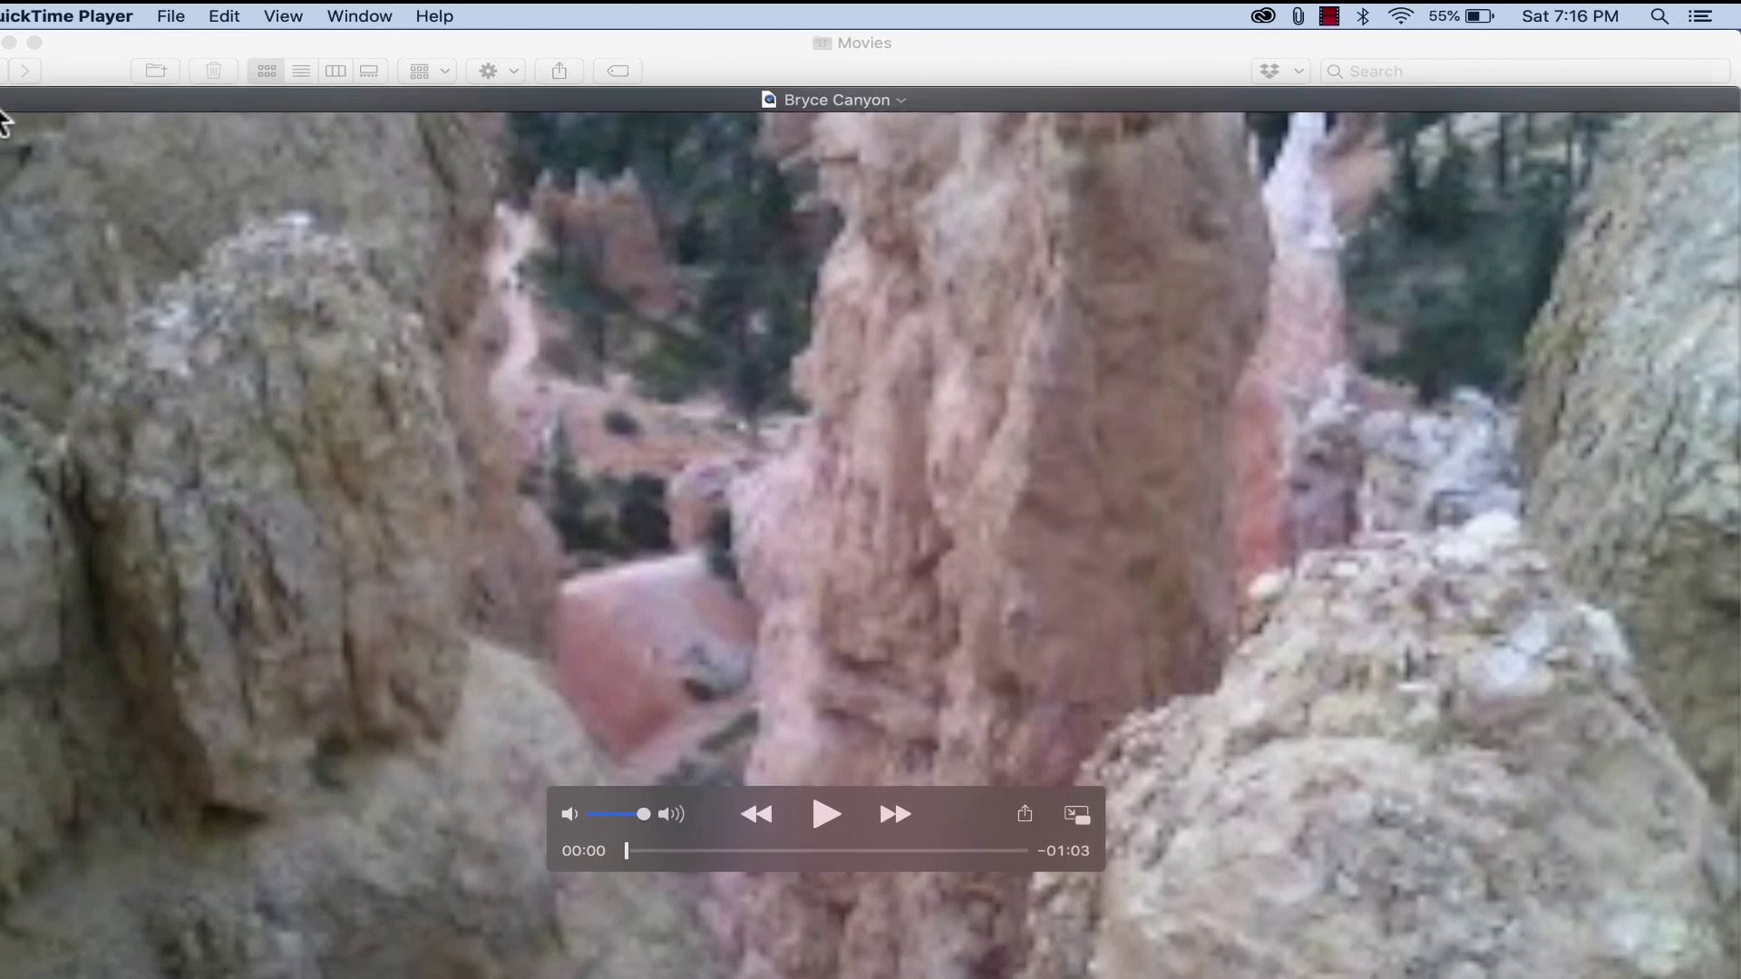
key(ctrl+super+f)
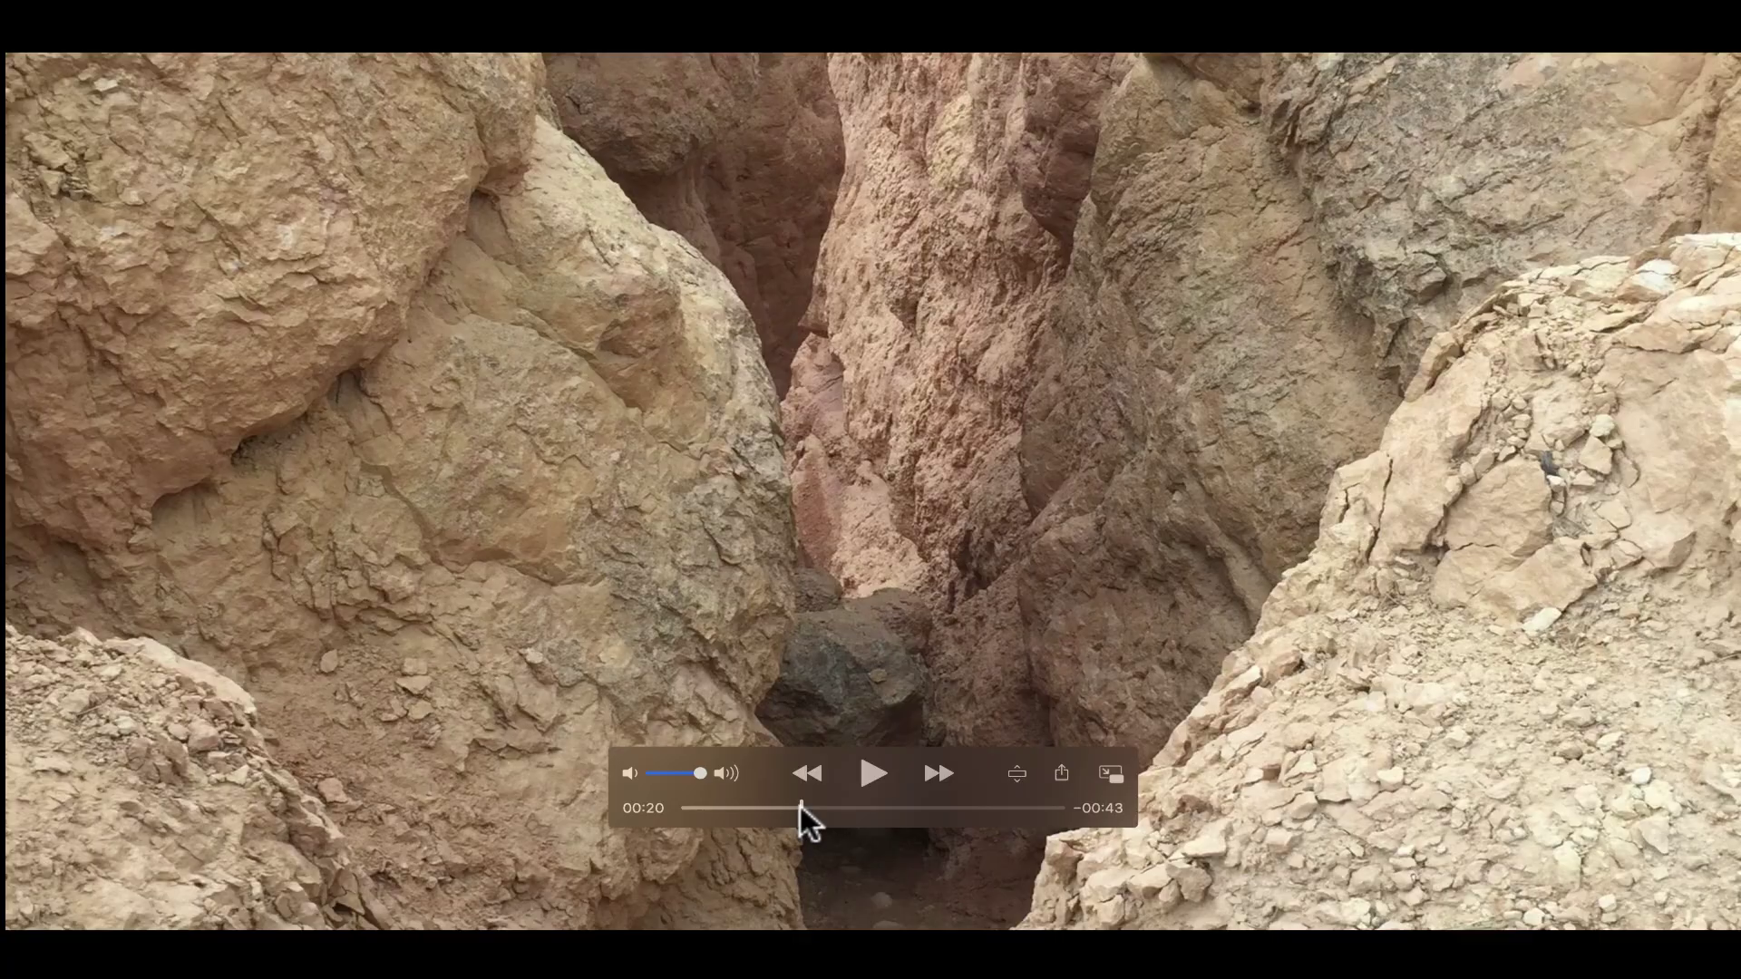
Step: Play Bryce Canyon in QuickTime with the volume raised, then close it and return to iMovie
click(866, 774)
key(XF86AudioRaiseVolume)
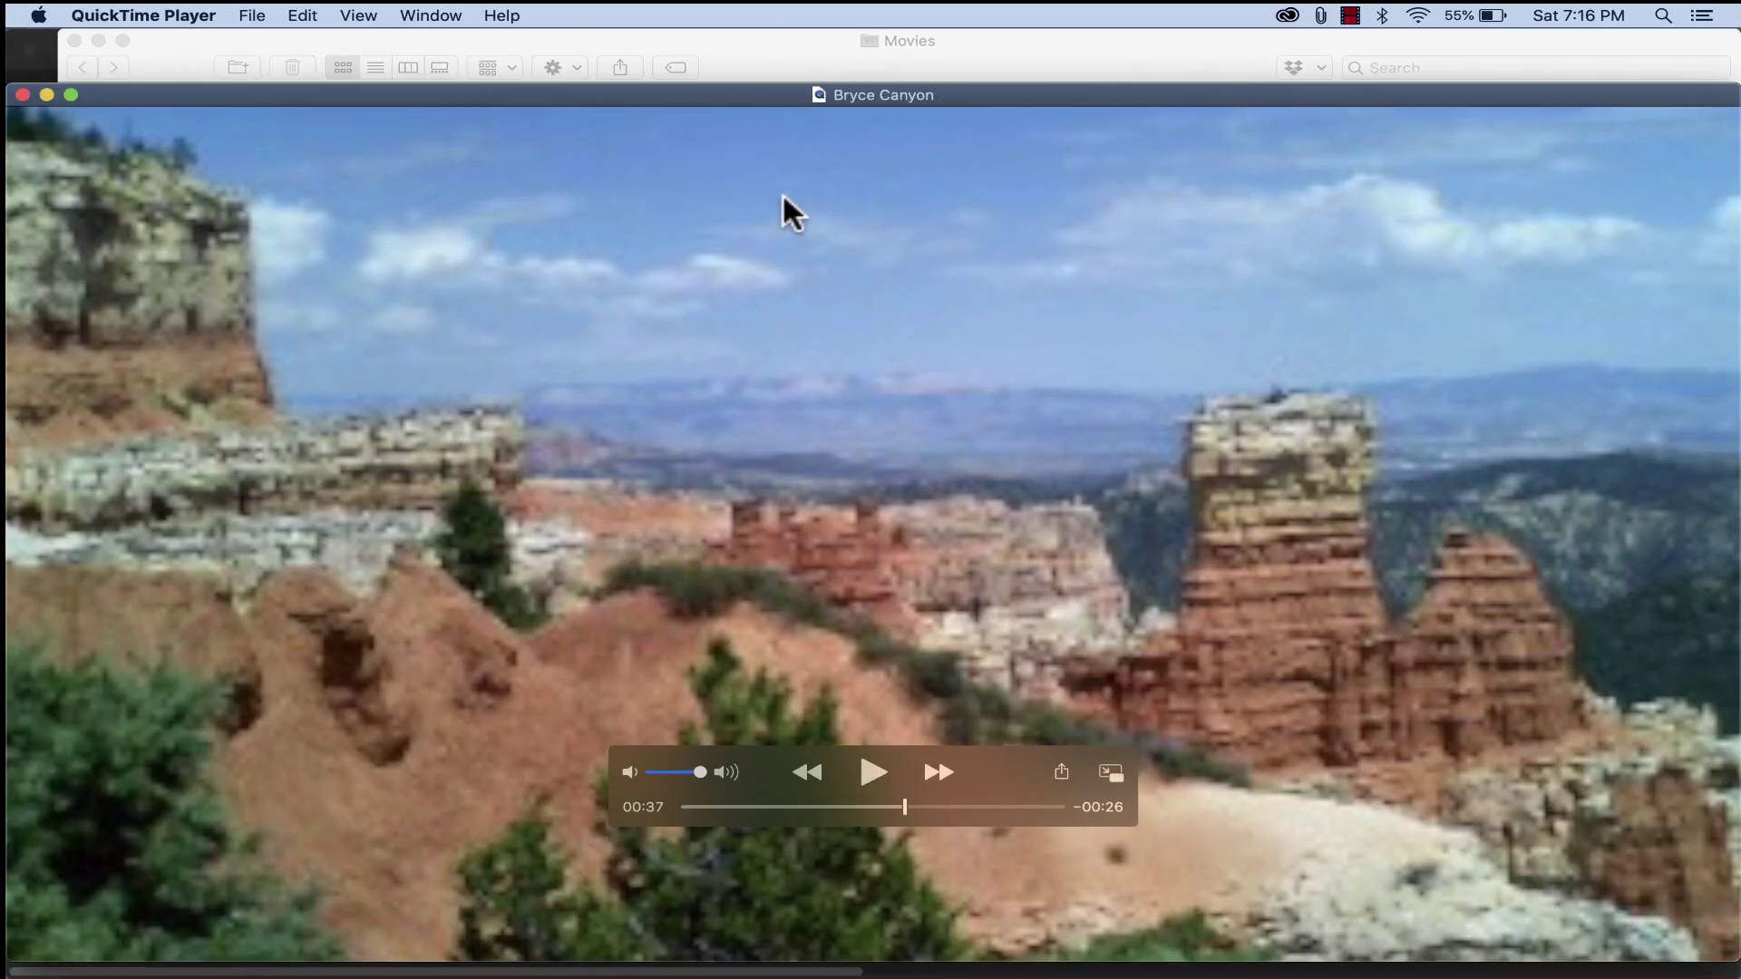
click(22, 94)
click(1538, 762)
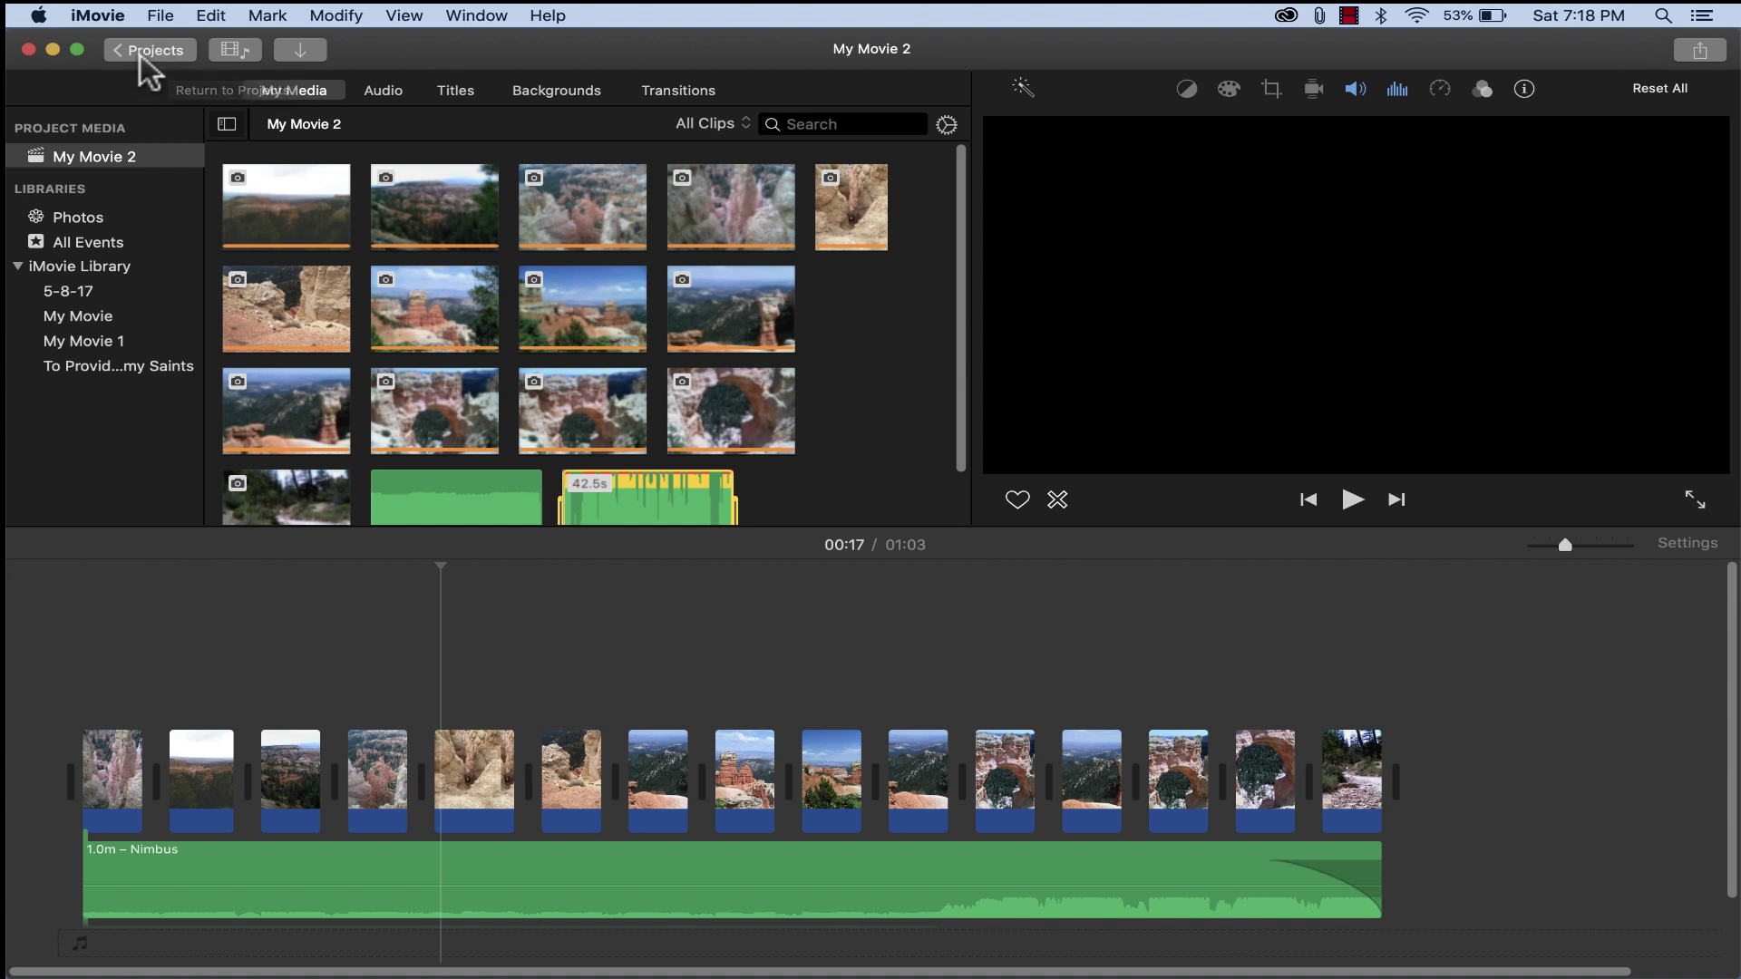
Step: Name the project 'Bryce Canyon' and return to the Projects browser beside Arches
click(141, 52)
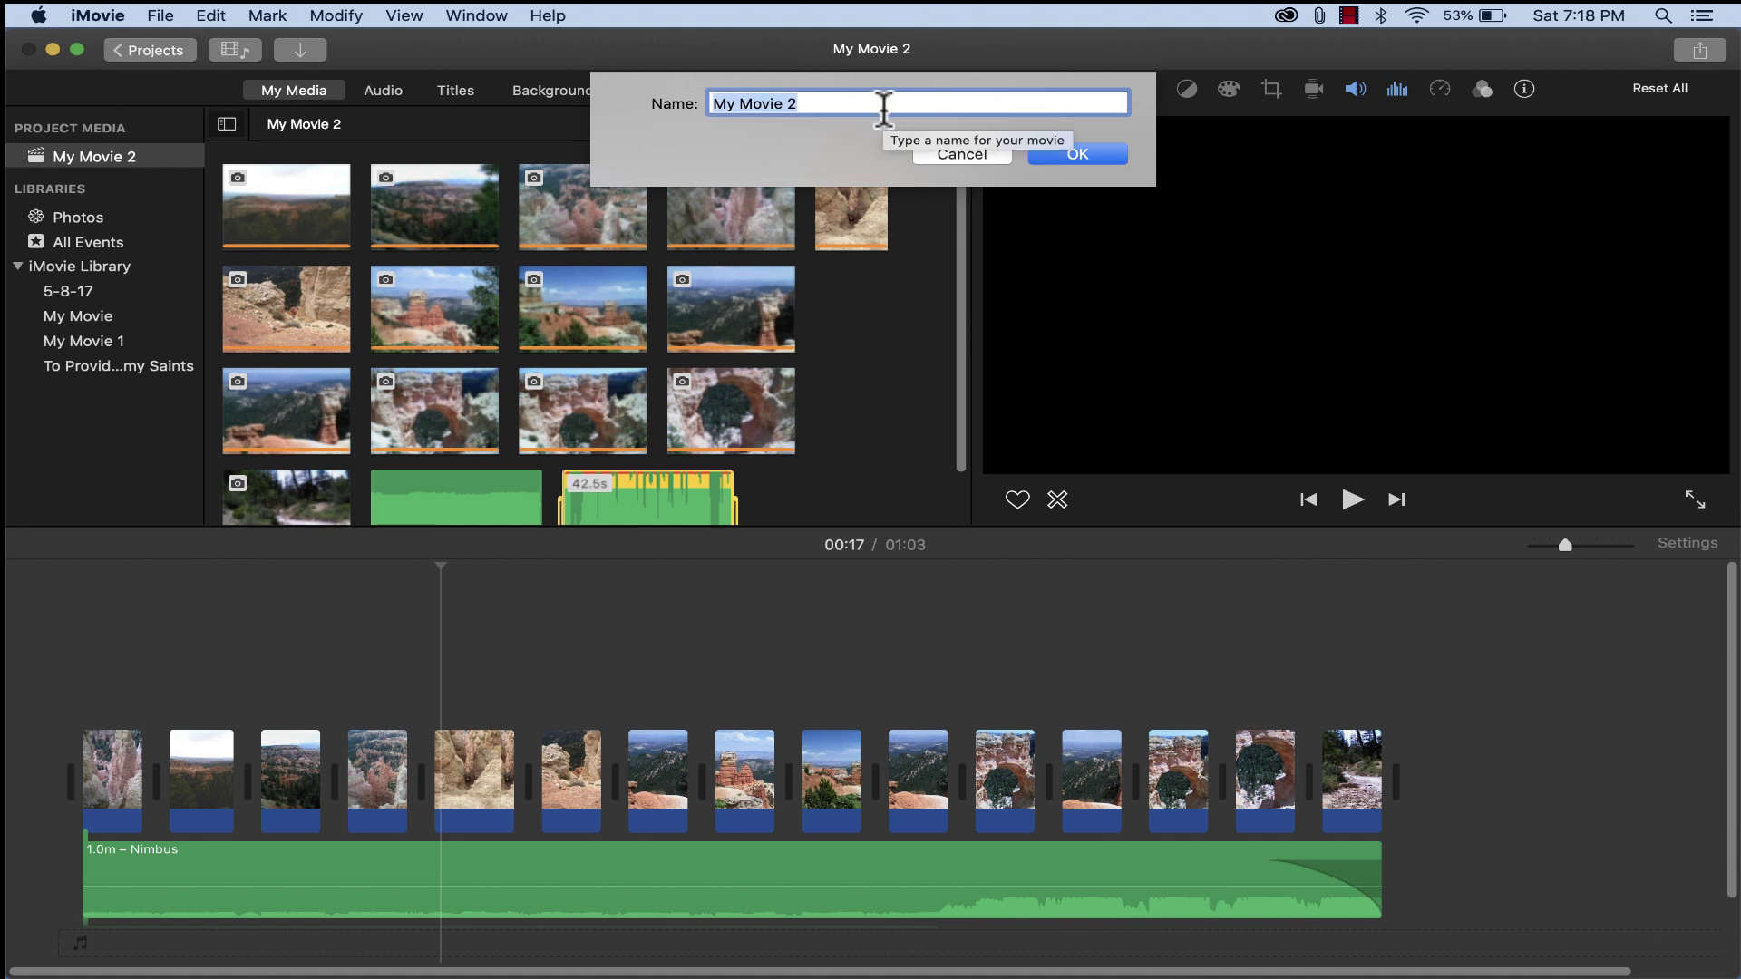
text(Bry)
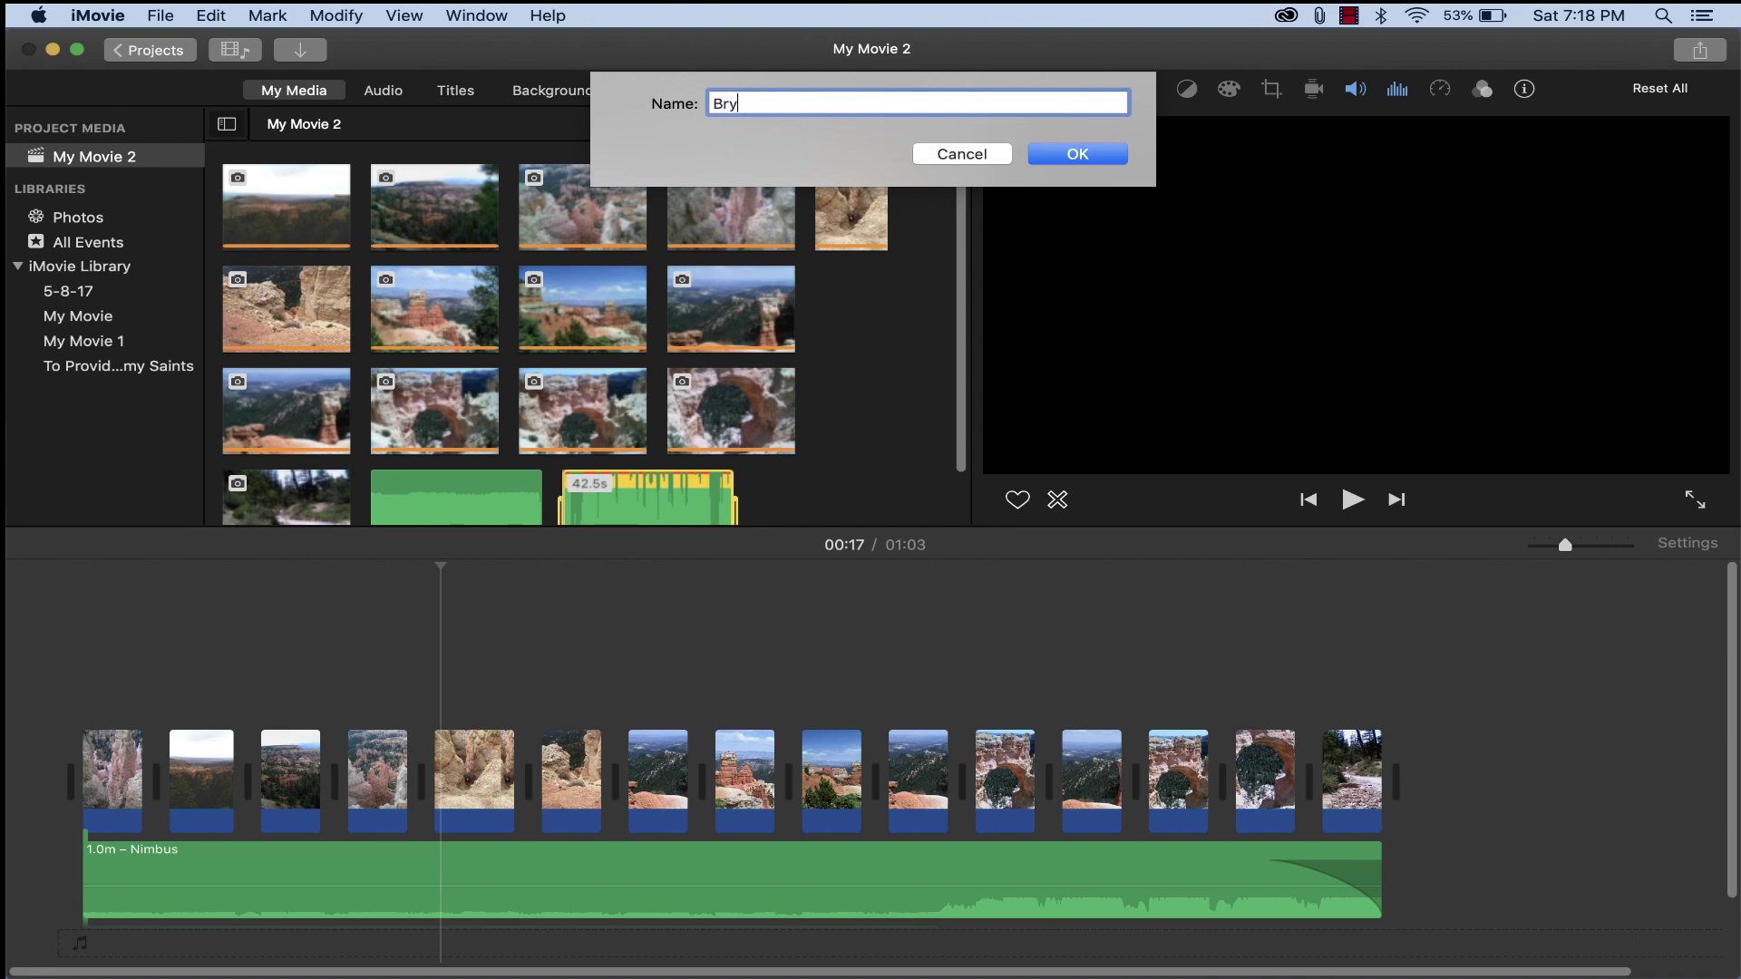
text(ce Canyon)
click(1077, 153)
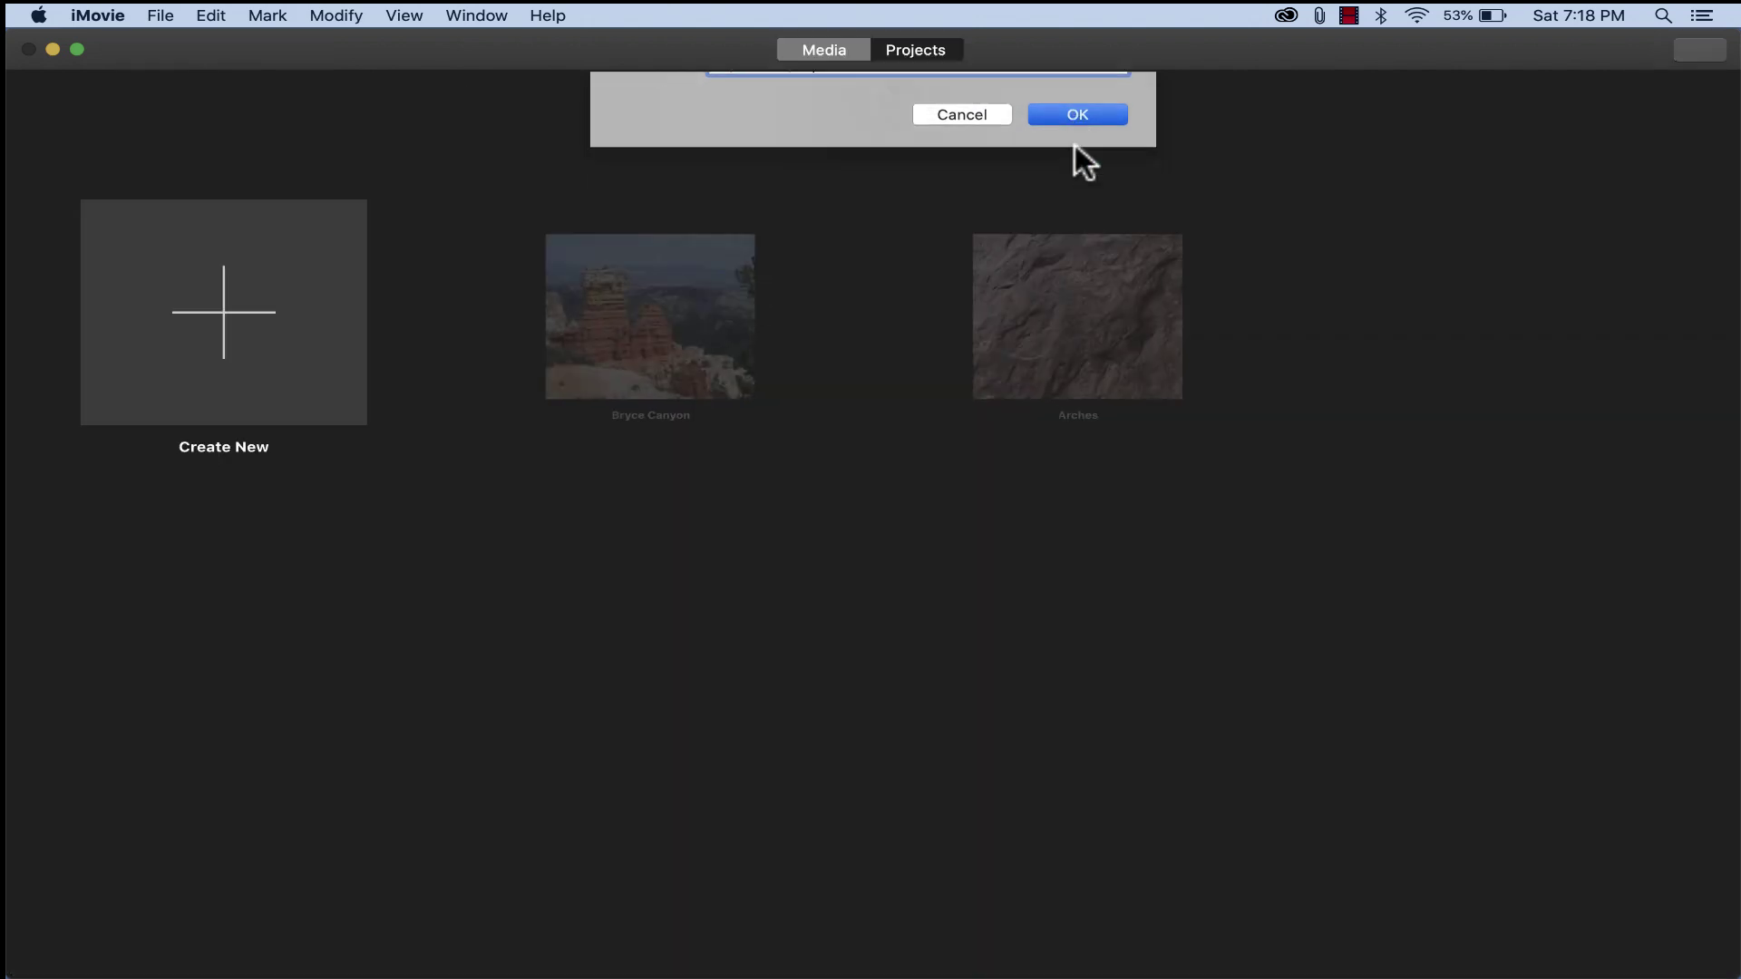